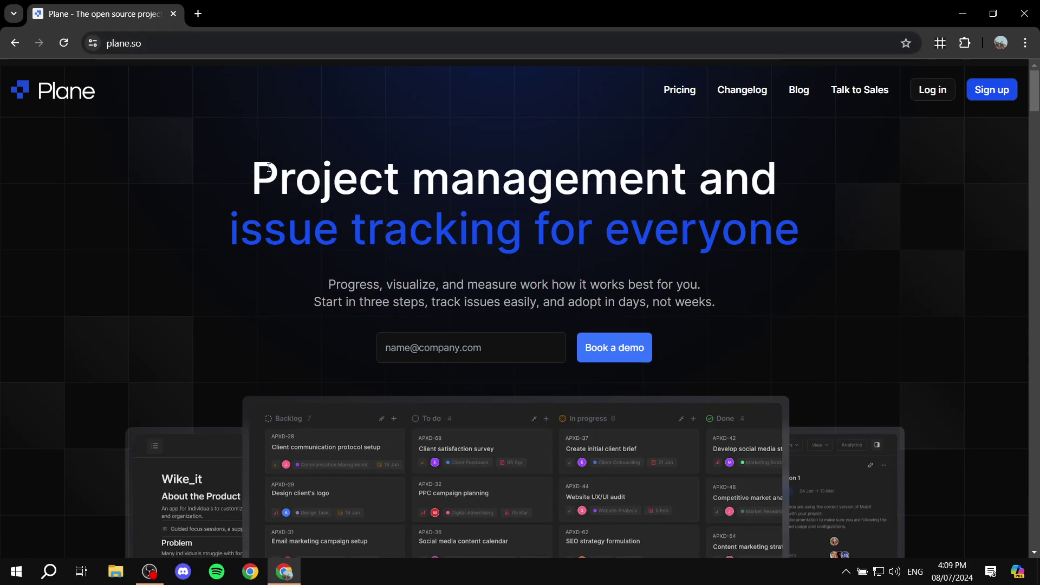
# Step: Scroll down the plane.so homepage past the Trusted-by logos to the All-in-one features section
pyautogui.scroll(-10, 535, 238)
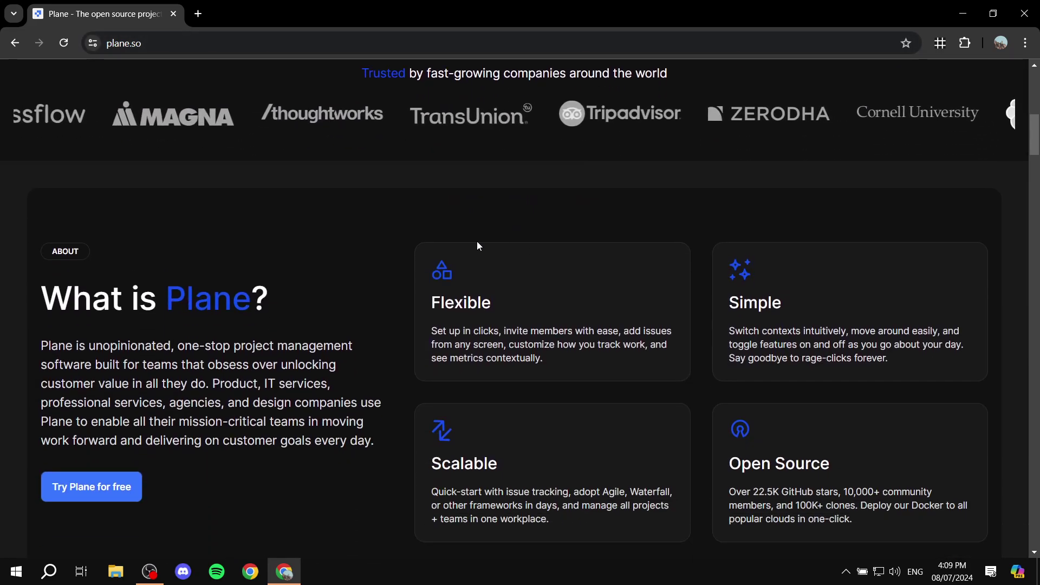
pyautogui.scroll(-10, 260, 195)
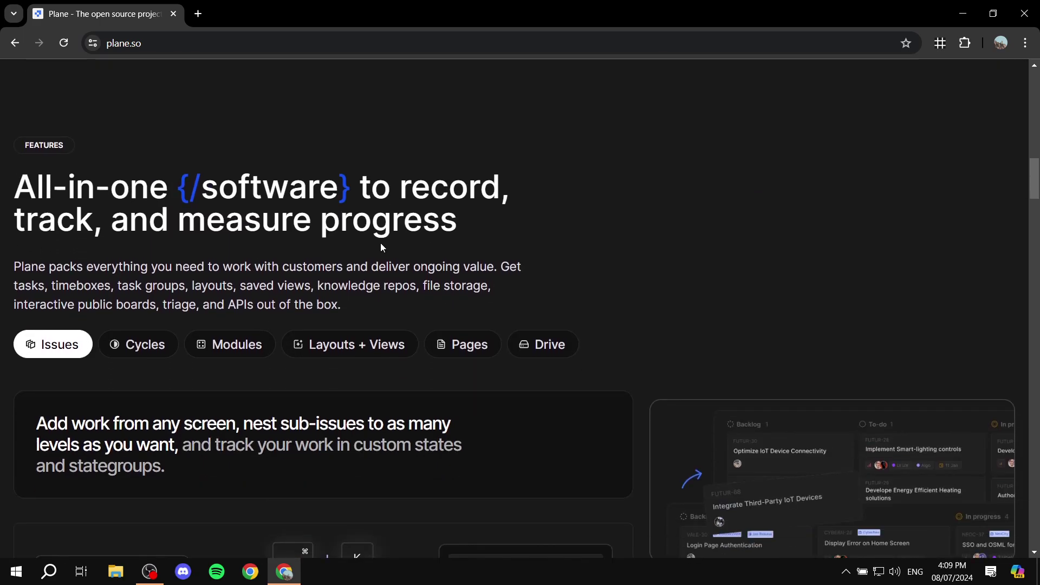
pyautogui.scroll(-3, 380, 243)
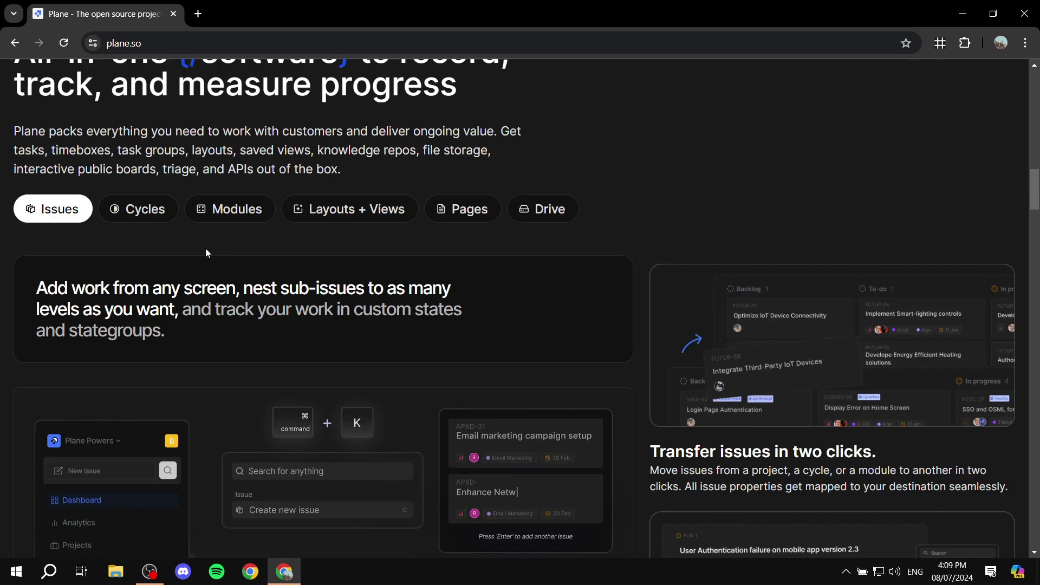
# Step: Browse the Cycles, Modules, Layouts + Views, Pages and Drive feature descriptions, then scroll back up
pyautogui.click(151, 213)
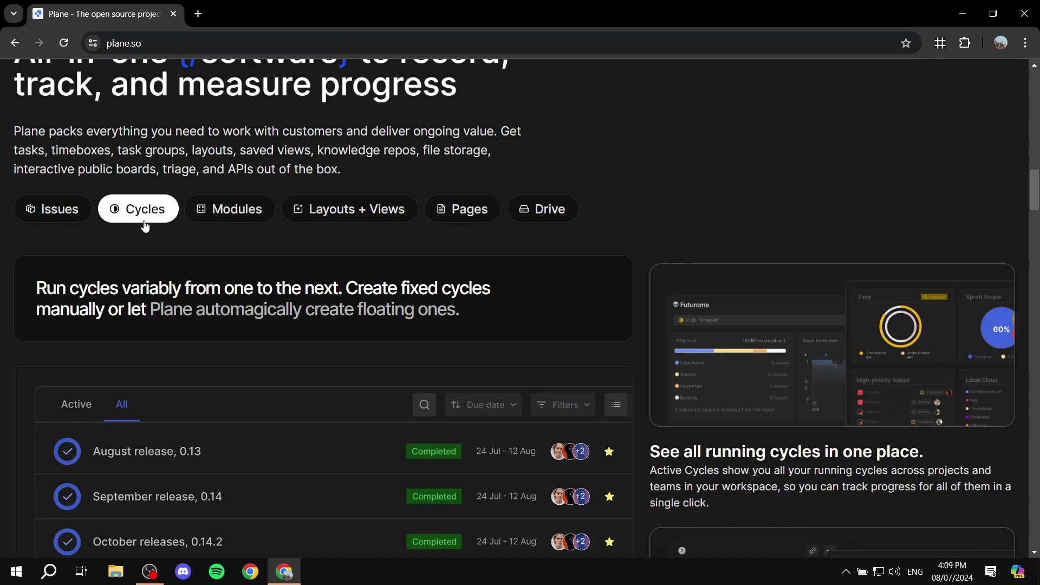
pyautogui.click(226, 221)
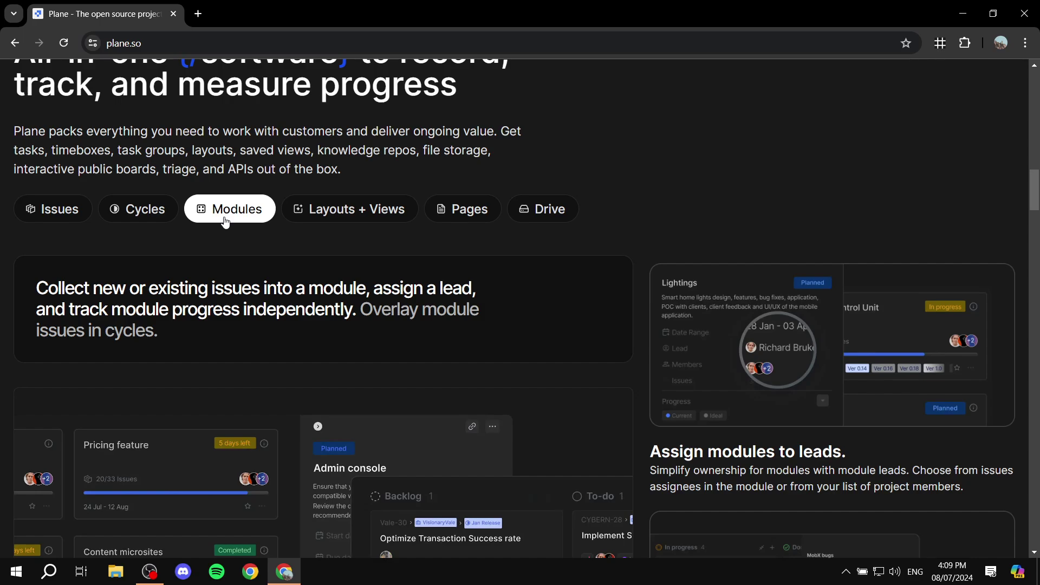
pyautogui.click(350, 210)
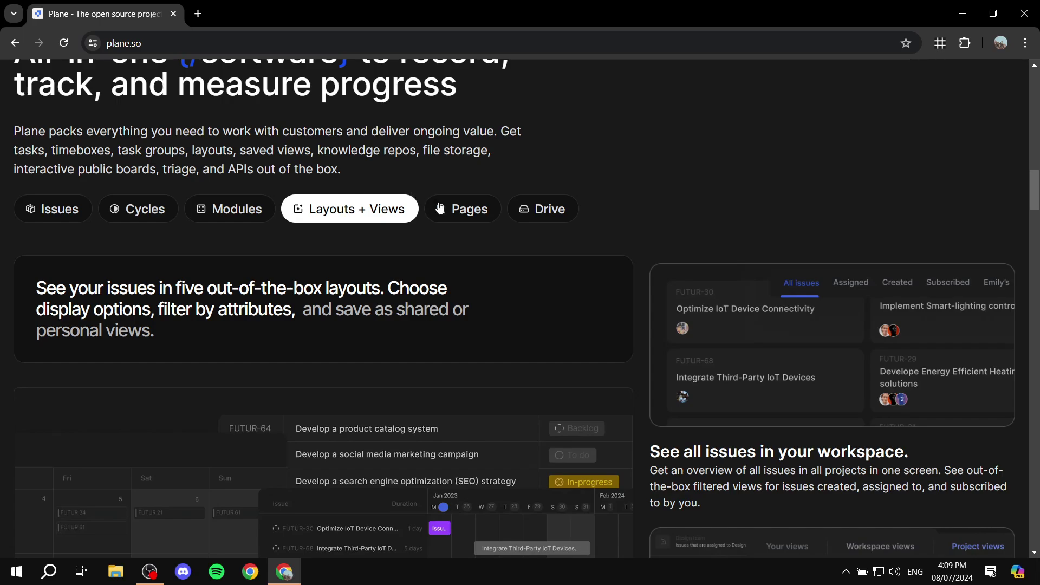
pyautogui.click(466, 210)
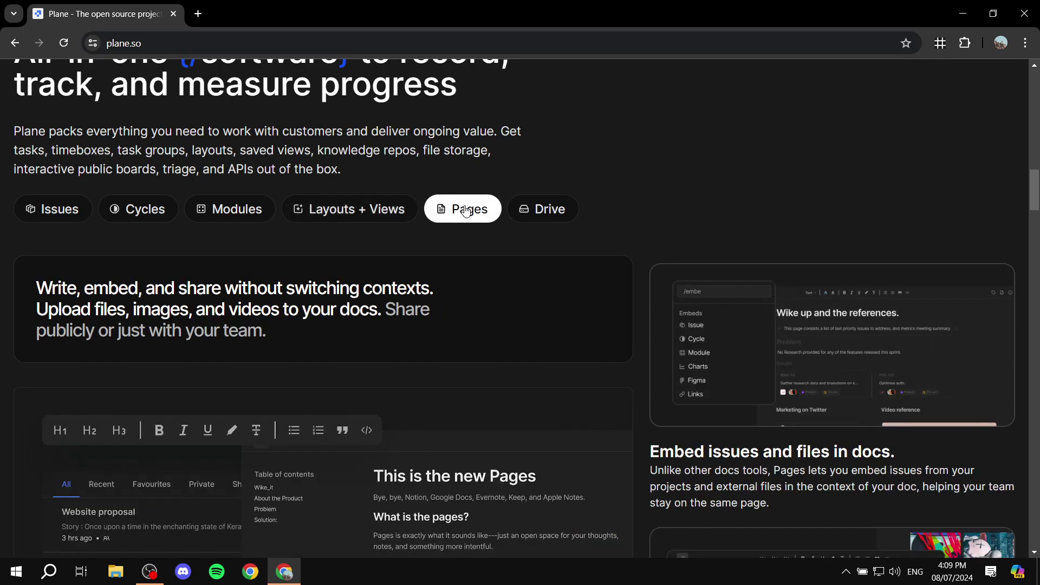
pyautogui.click(524, 209)
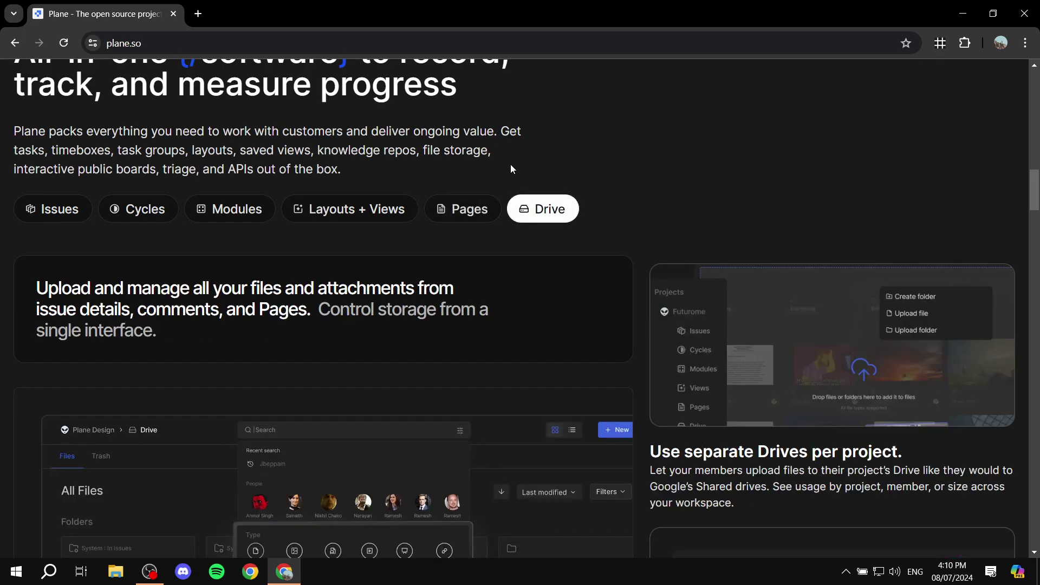
pyautogui.scroll(15, 510, 169)
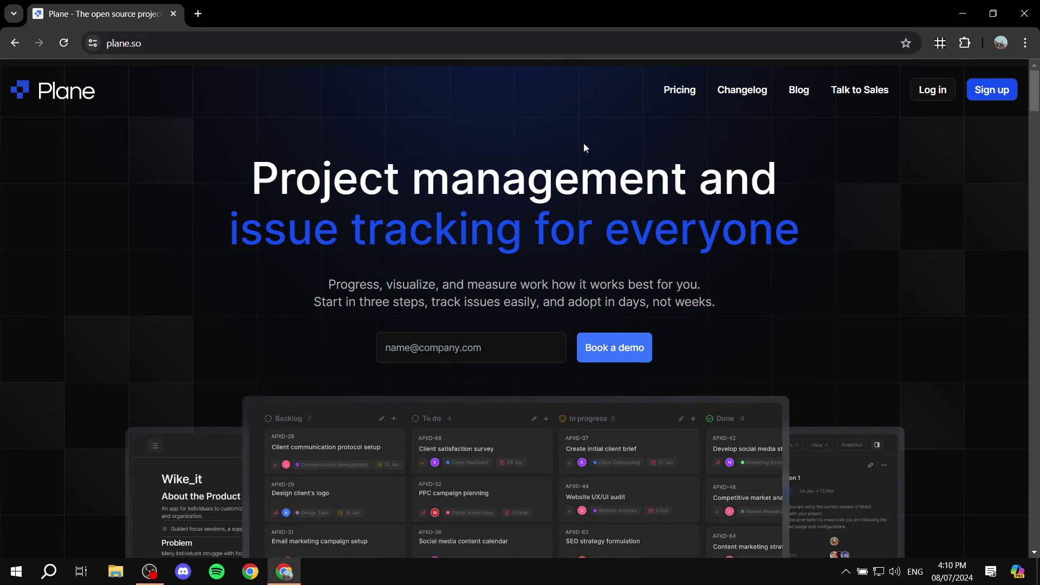
pyautogui.click(670, 97)
pyautogui.scroll(-3, 568, 147)
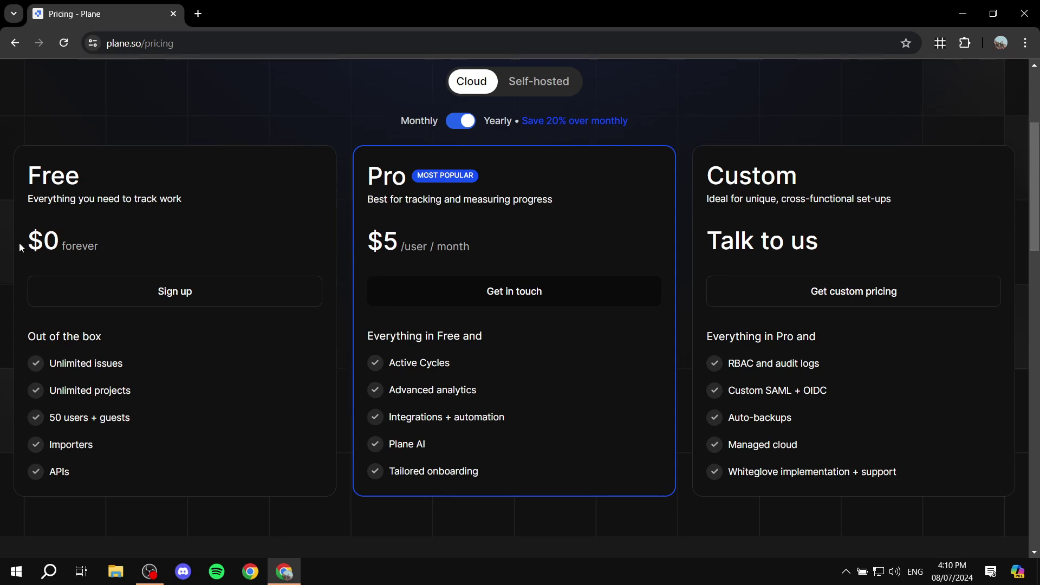
pyautogui.moveTo(19, 243); pyautogui.dragTo(125, 235)
pyautogui.click(125, 235)
pyautogui.doubleClick(379, 187)
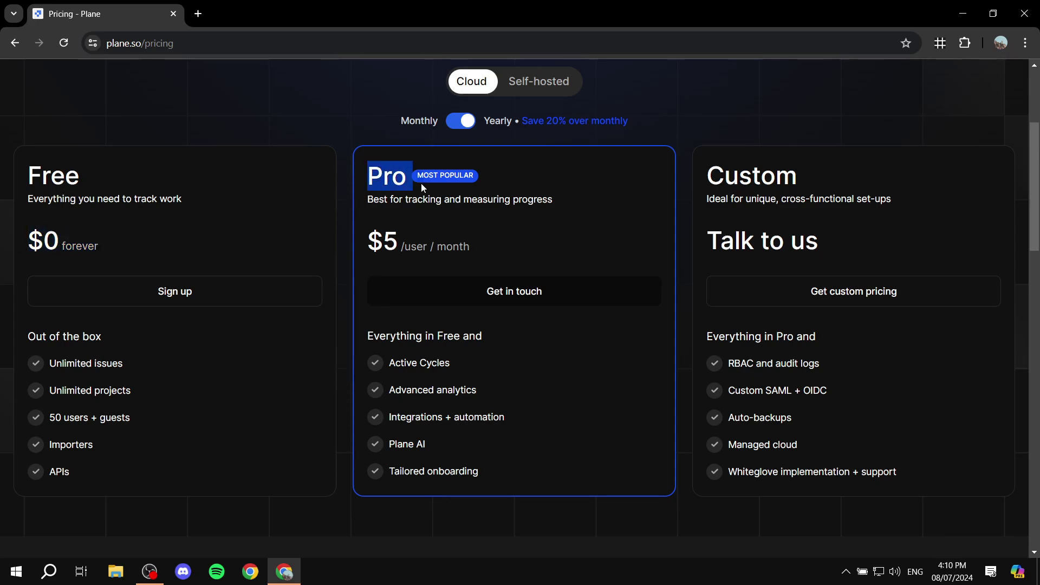
pyautogui.click(573, 189)
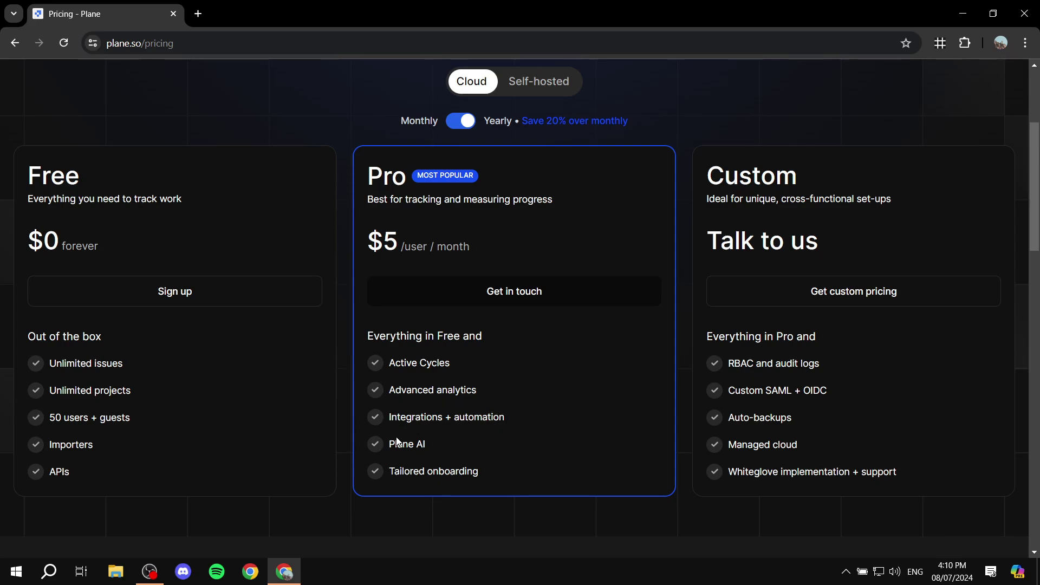
pyautogui.moveTo(389, 445); pyautogui.dragTo(465, 447)
pyautogui.click(463, 444)
pyautogui.moveTo(494, 394); pyautogui.dragTo(402, 394)
pyautogui.click(379, 402)
pyautogui.moveTo(450, 365); pyautogui.dragTo(389, 365)
pyautogui.click(519, 467)
pyautogui.scroll(4, 117, 183)
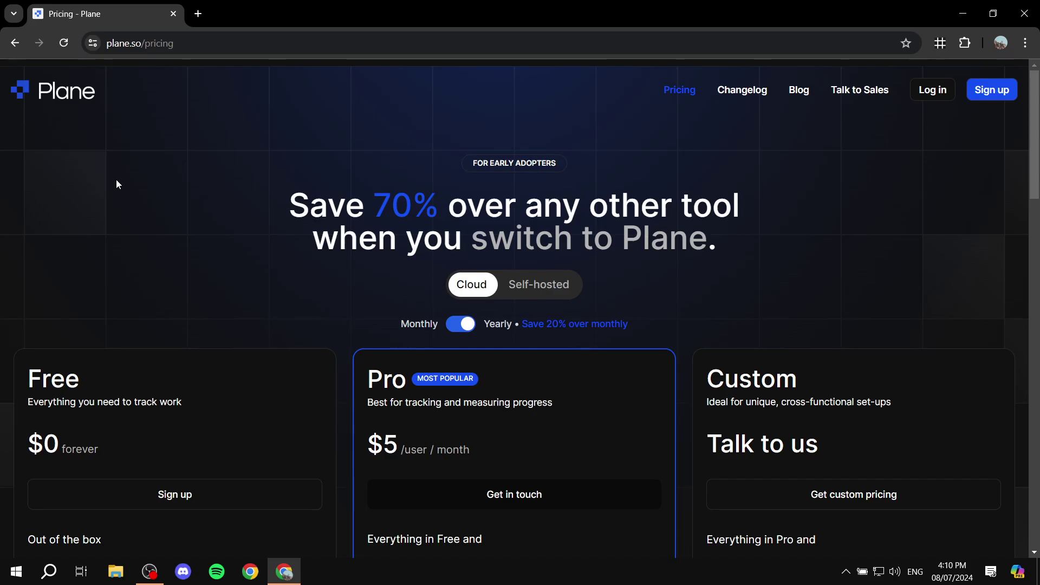
pyautogui.scroll(-4, 116, 179)
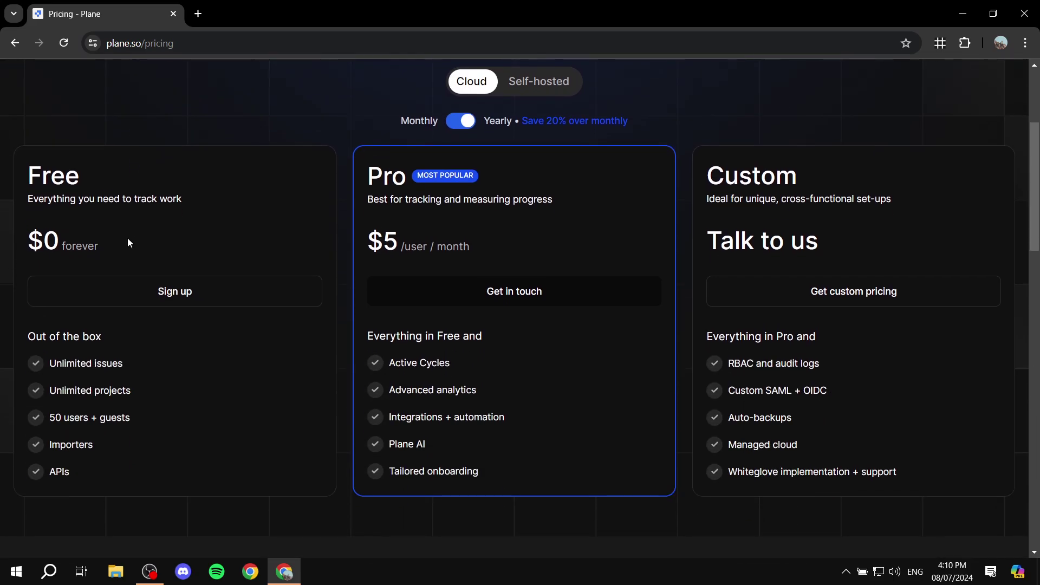
pyautogui.scroll(4, 156, 236)
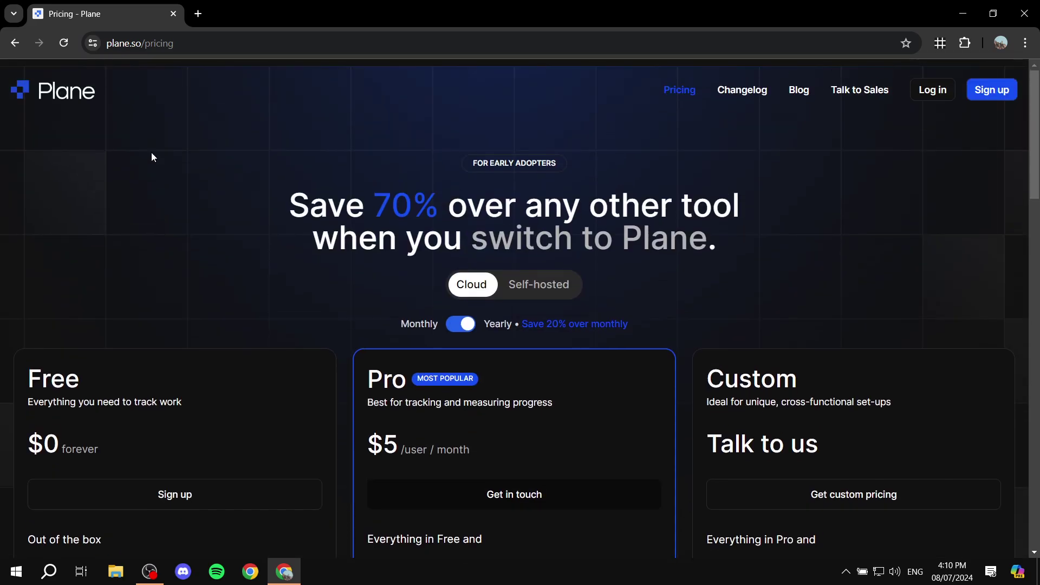
pyautogui.click(58, 91)
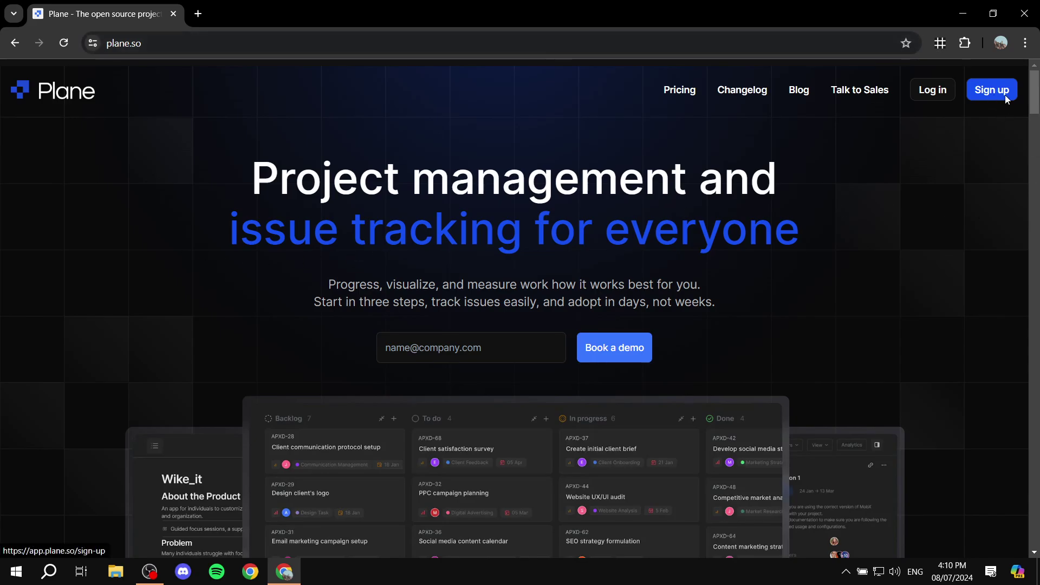
# Step: Sign up for Plane with Continue with Google, choosing the account and approving consent
pyautogui.click(988, 93)
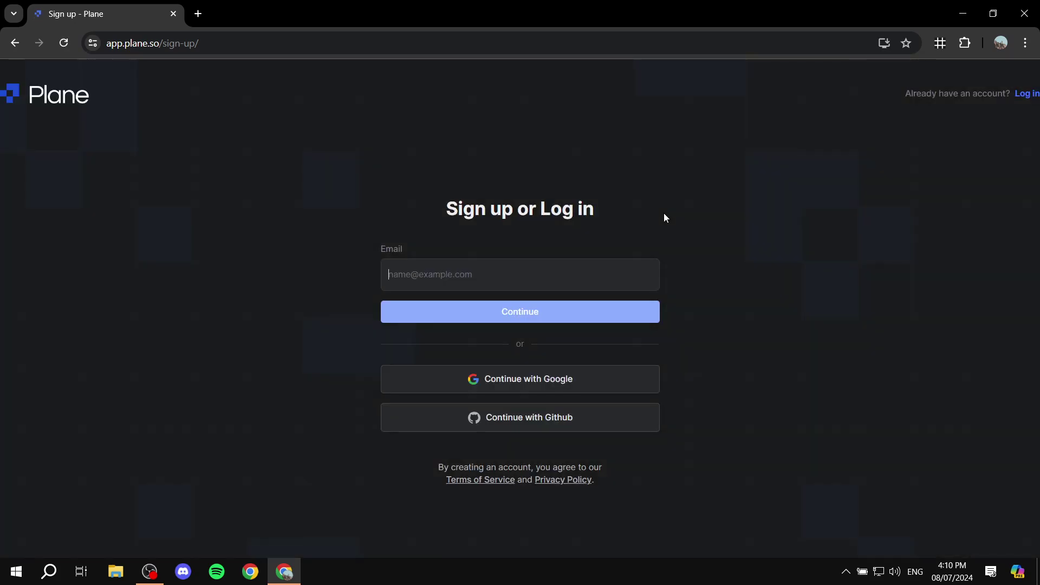
pyautogui.click(531, 381)
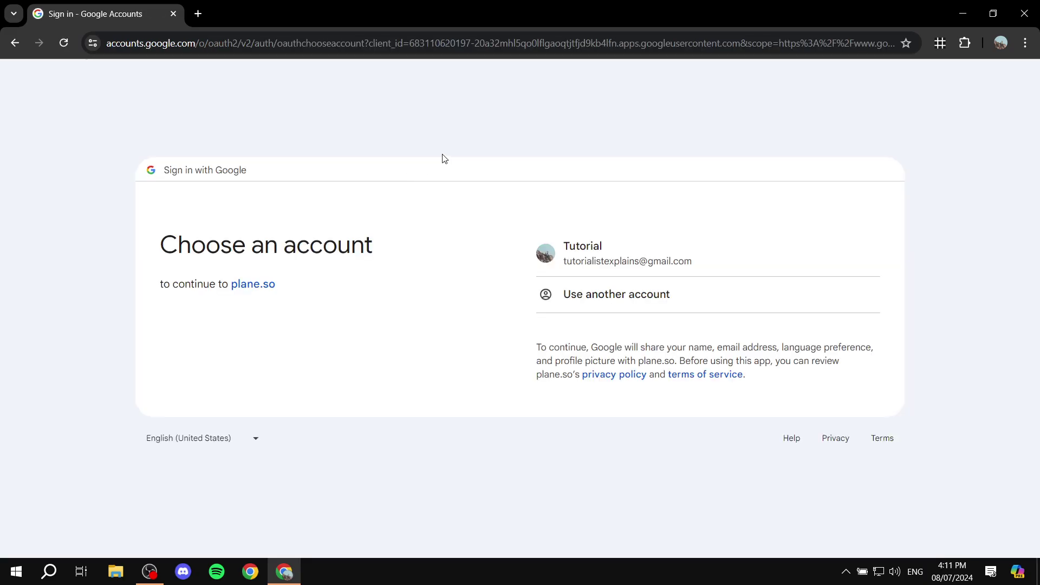
pyautogui.click(603, 247)
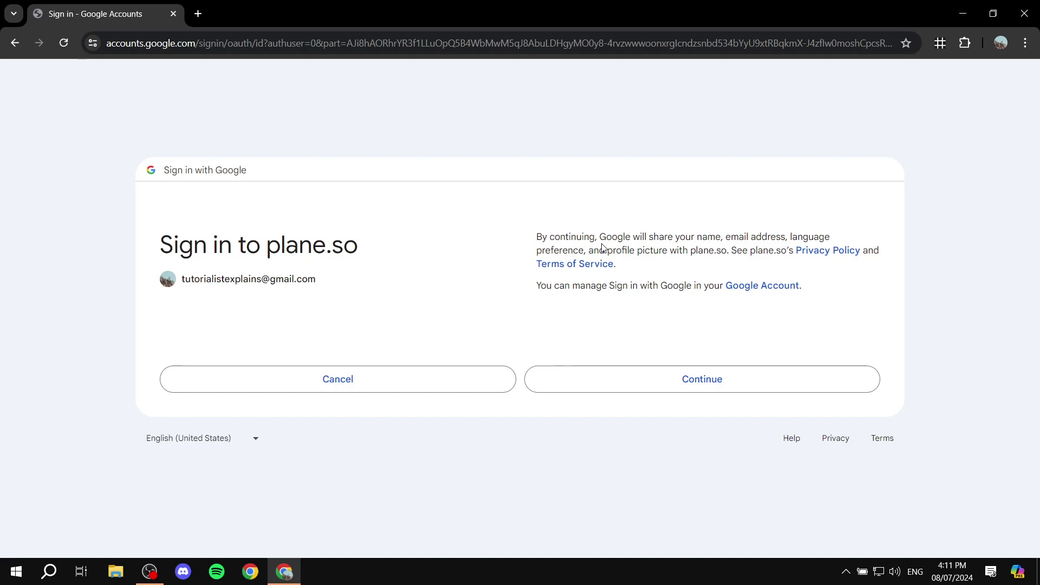
pyautogui.click(629, 387)
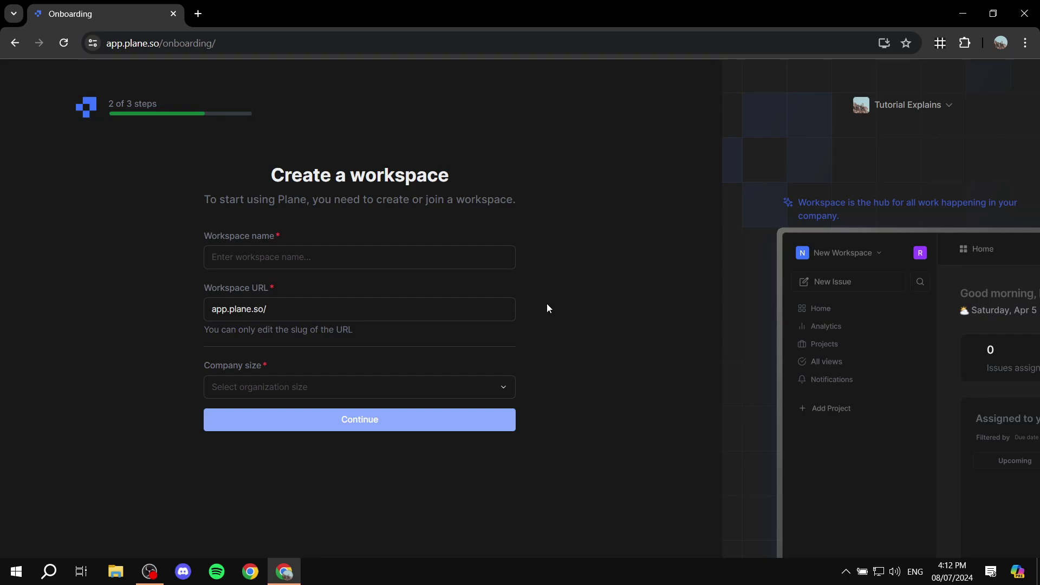
# Step: Enter 'Test Workspace' as the new workspace's name
pyautogui.click(330, 251)
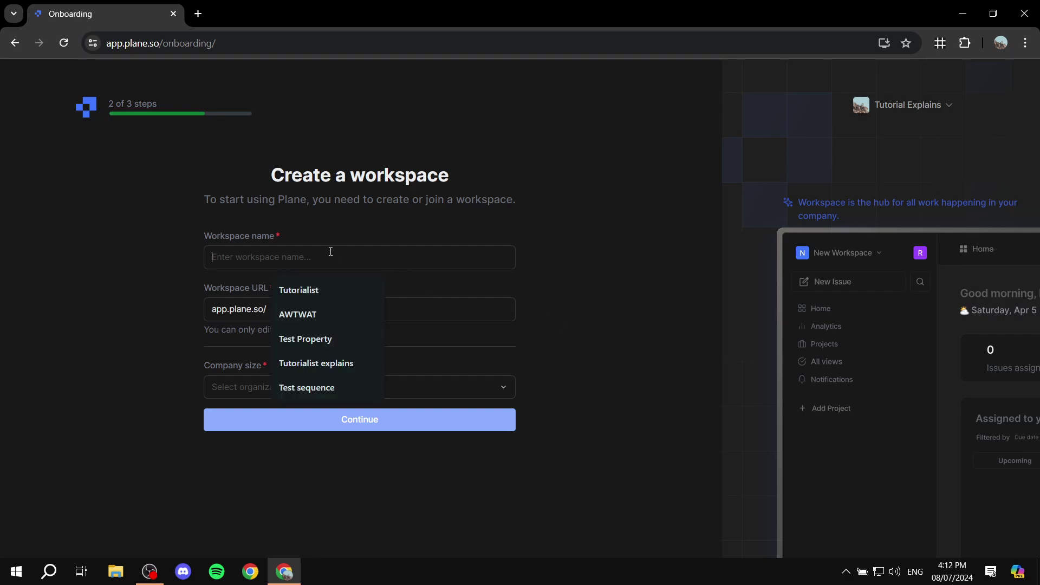
pyautogui.click(610, 229)
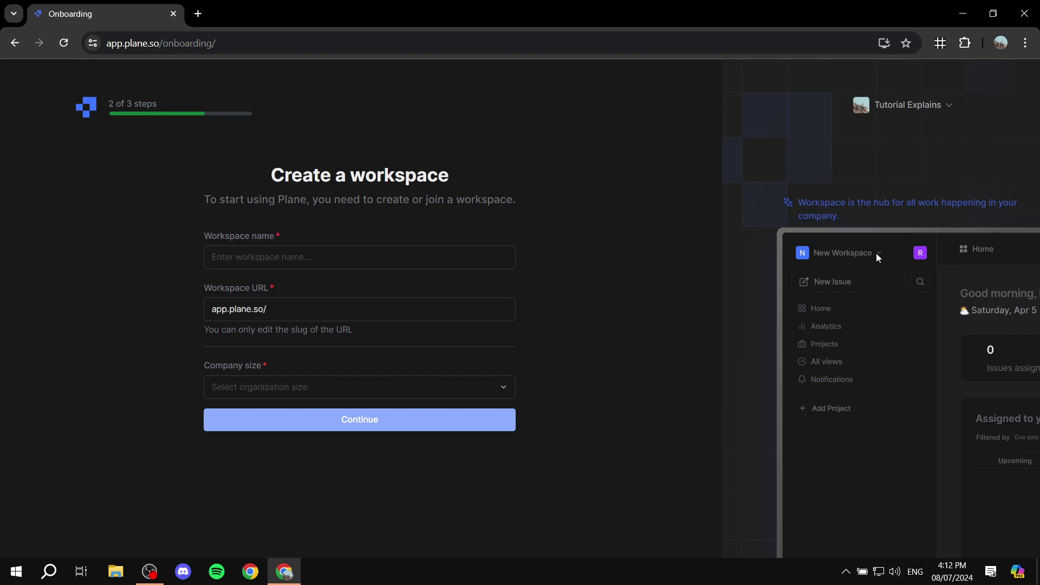
pyautogui.click(415, 260)
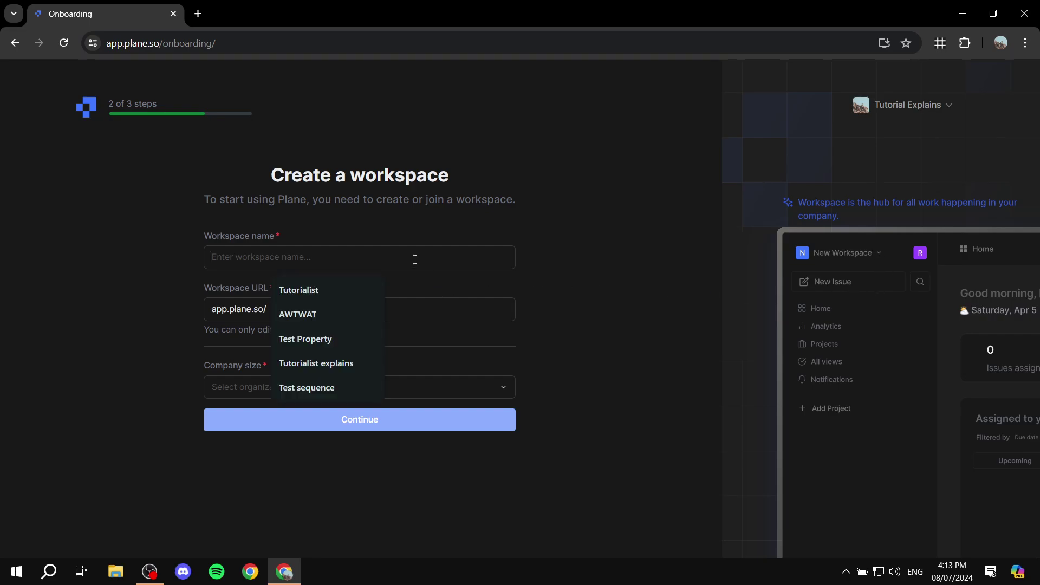
pyautogui.click(534, 216)
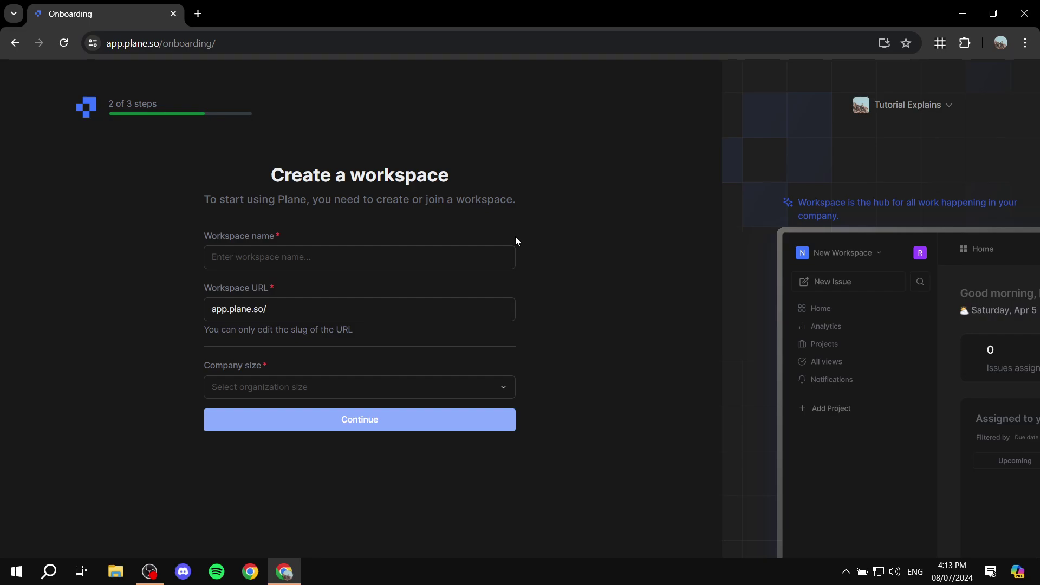
pyautogui.click(484, 251)
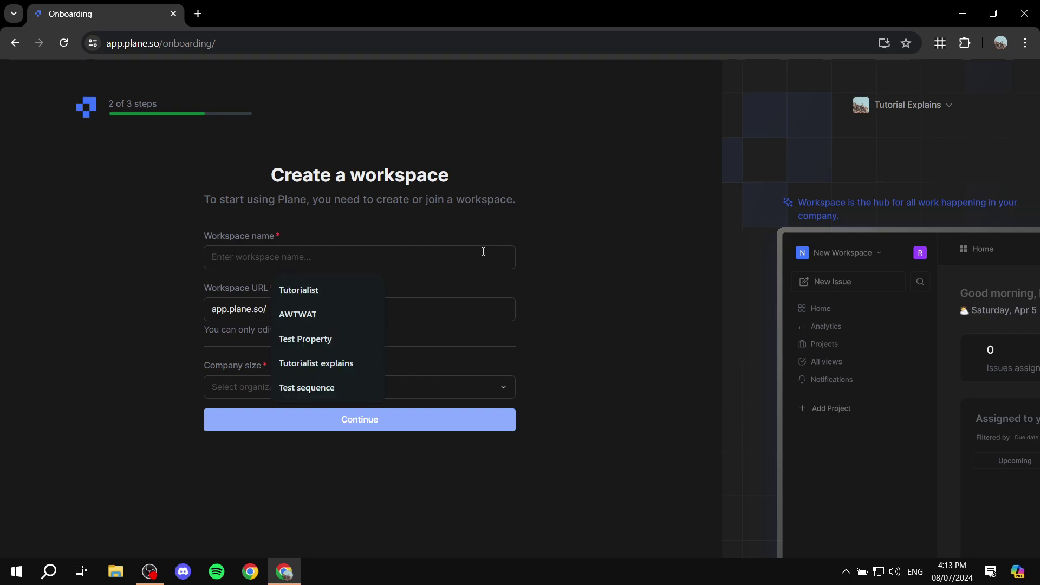
pyautogui.write('Test Workspace')
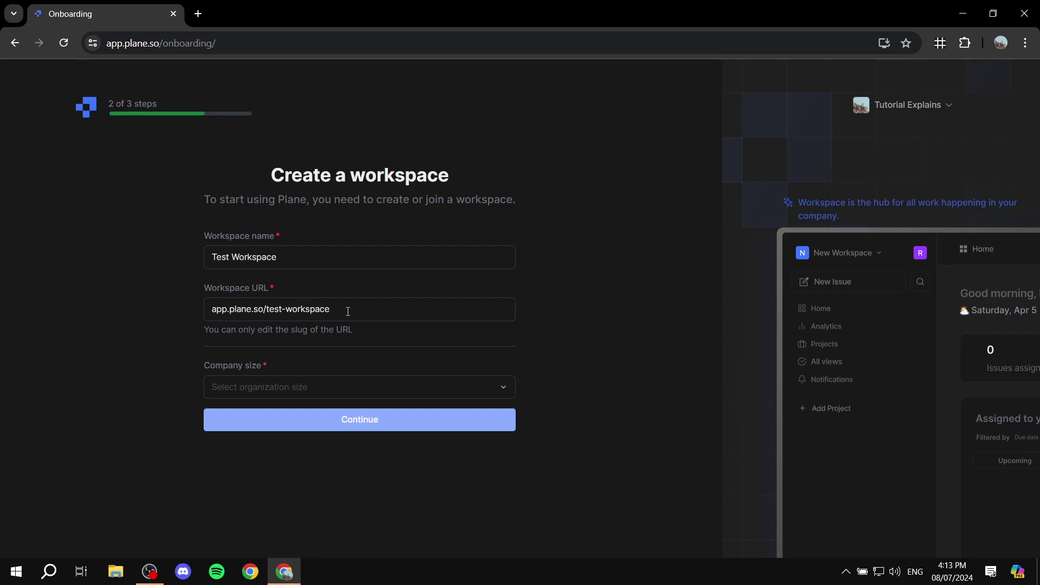
pyautogui.moveTo(360, 308); pyautogui.dragTo(274, 308)
pyautogui.click(576, 297)
# Step: Set company size to Just myself, then edit the taken URL slug to create the workspace
pyautogui.click(293, 388)
pyautogui.click(263, 419)
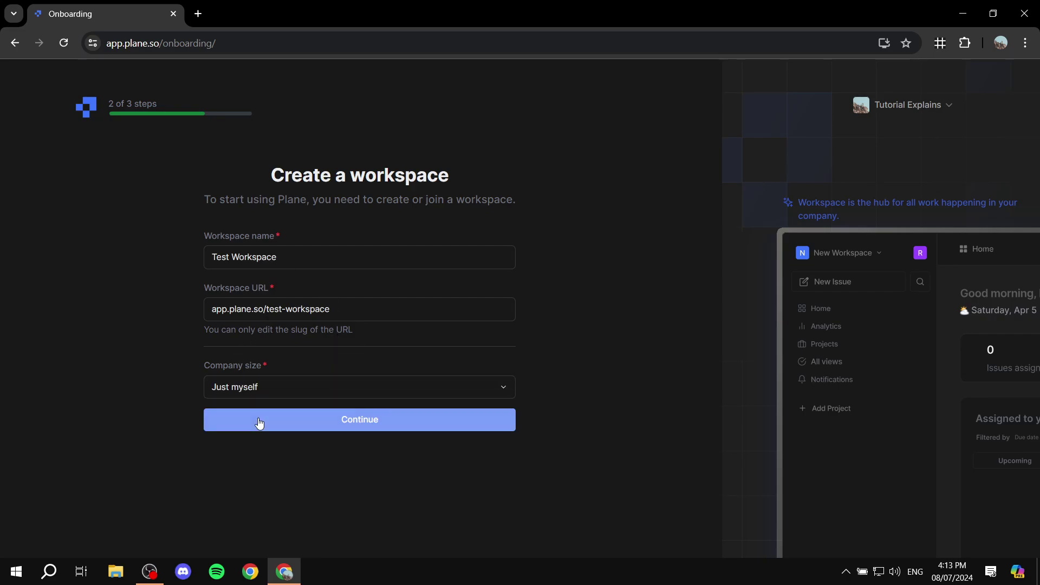
pyautogui.click(298, 388)
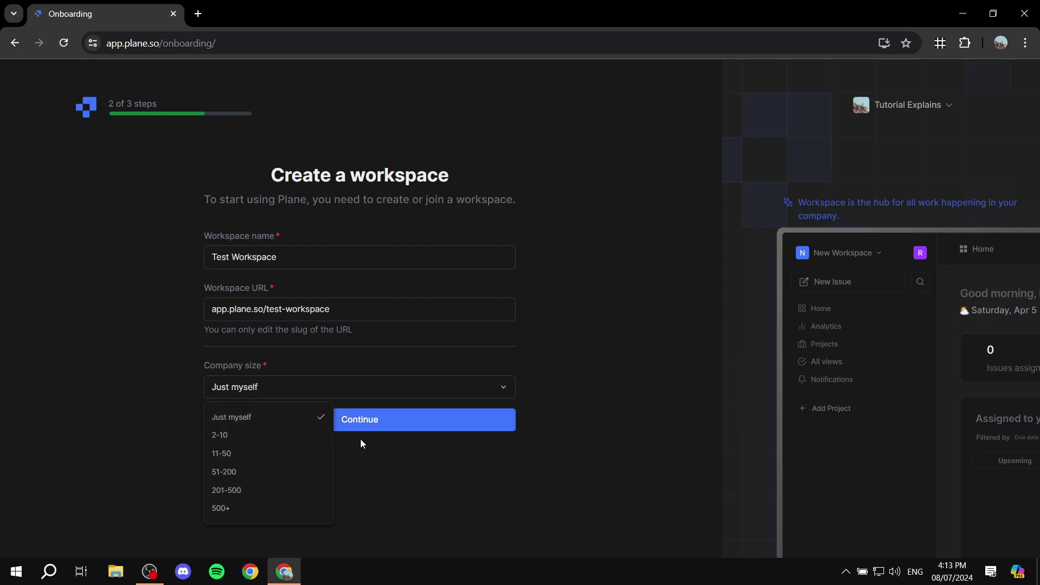
pyautogui.click(392, 428)
pyautogui.click(392, 428)
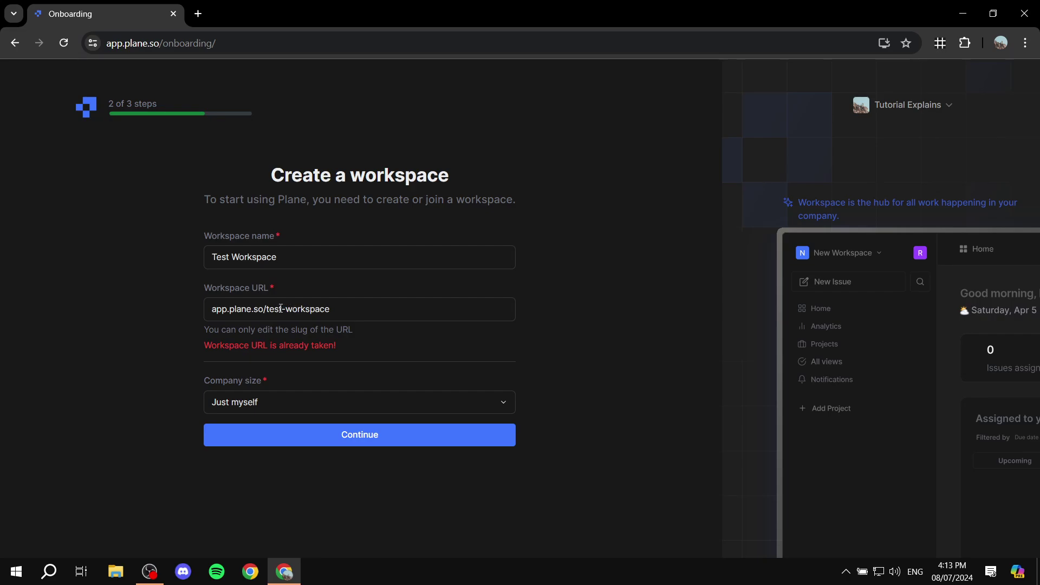
pyautogui.write('sts')
pyautogui.click(332, 436)
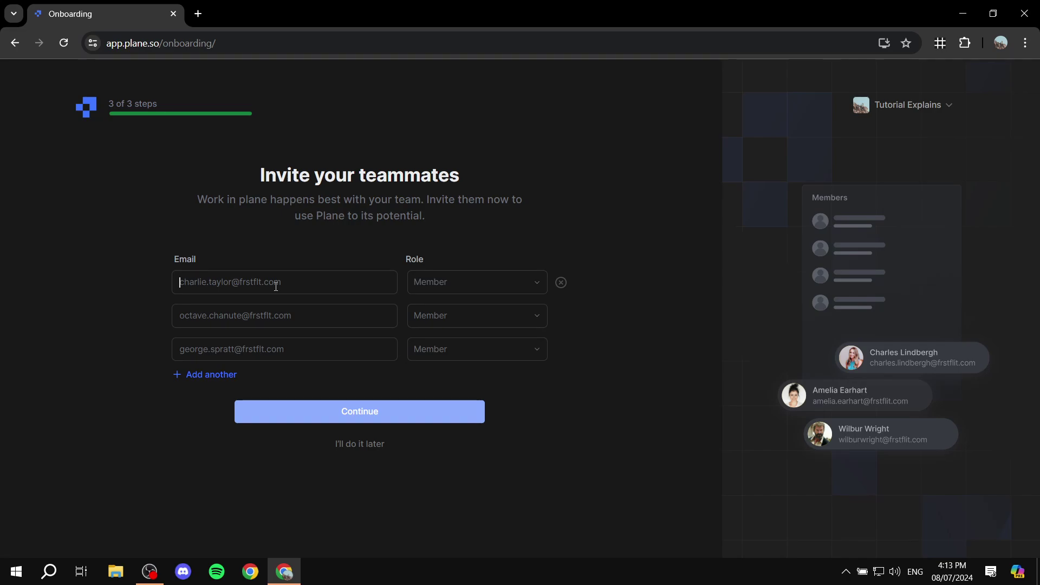
# Step: Leave the invitee role unchanged and skip inviting teammates with 'I'll do it later'
pyautogui.moveTo(260, 175); pyautogui.dragTo(528, 178)
pyautogui.click(528, 178)
pyautogui.click(512, 286)
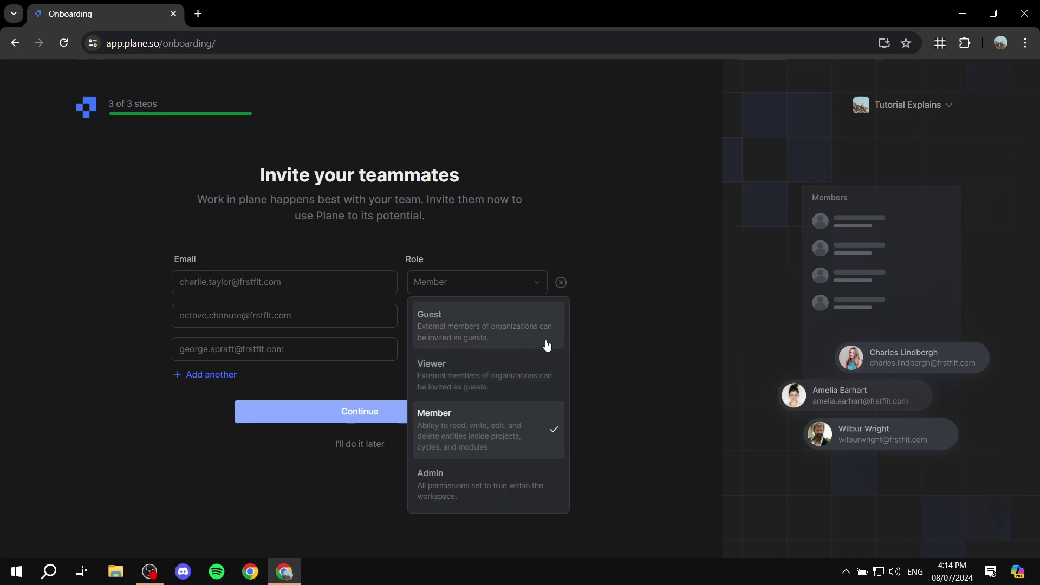
pyautogui.click(662, 335)
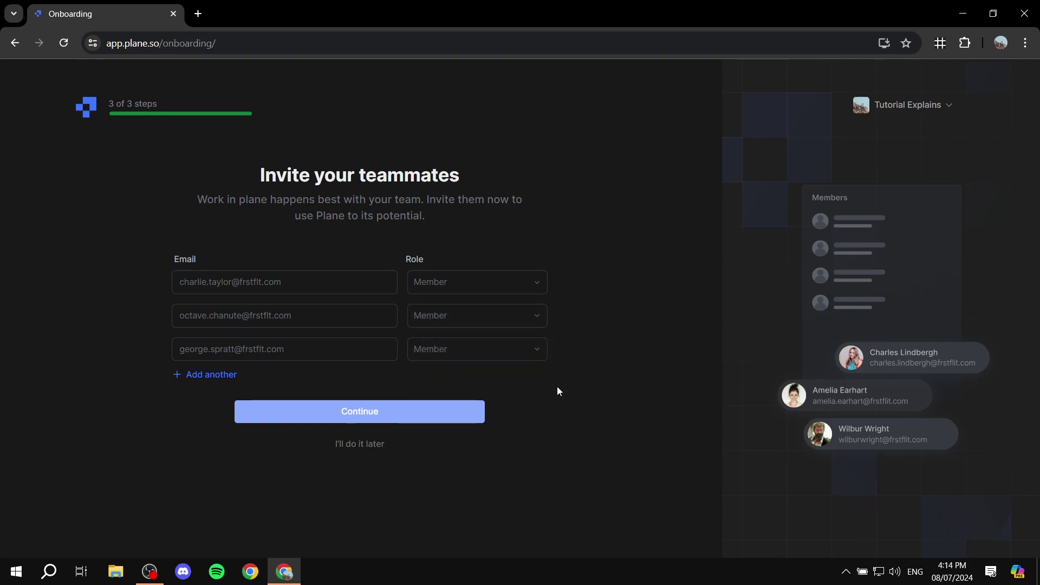
pyautogui.click(352, 445)
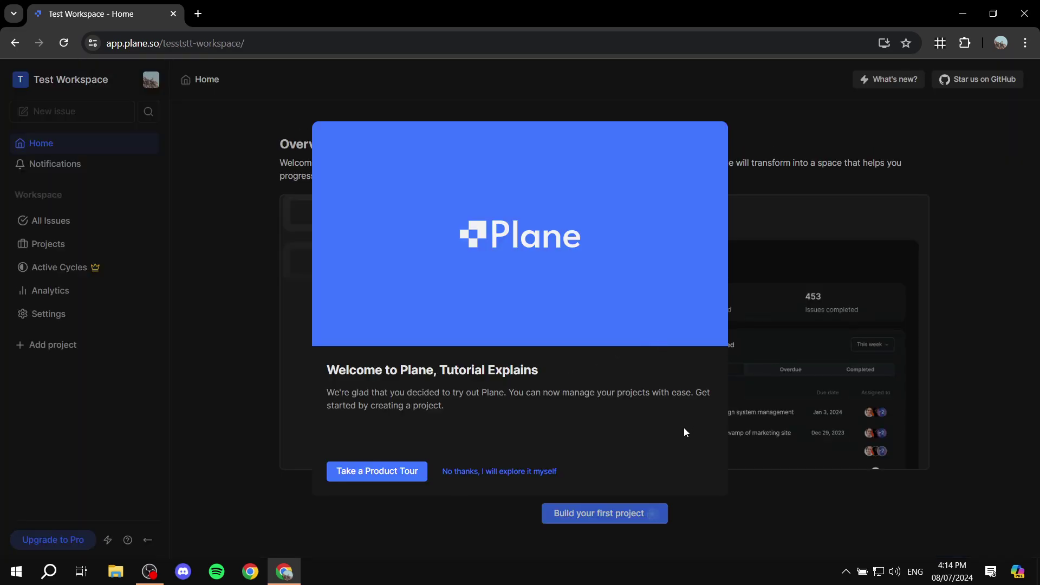
# Step: Dismiss the welcome dialog with 'No thanks, I will explore it myself'
pyautogui.click(485, 477)
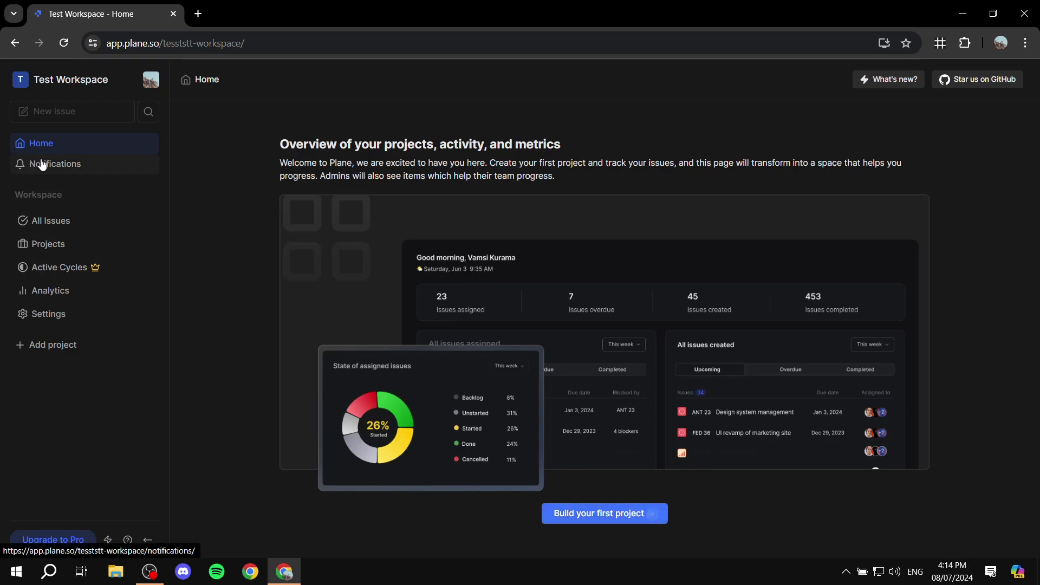
# Step: Browse All Issues with its Assigned filter, then Projects, Analytics and the workspace Settings
pyautogui.click(59, 222)
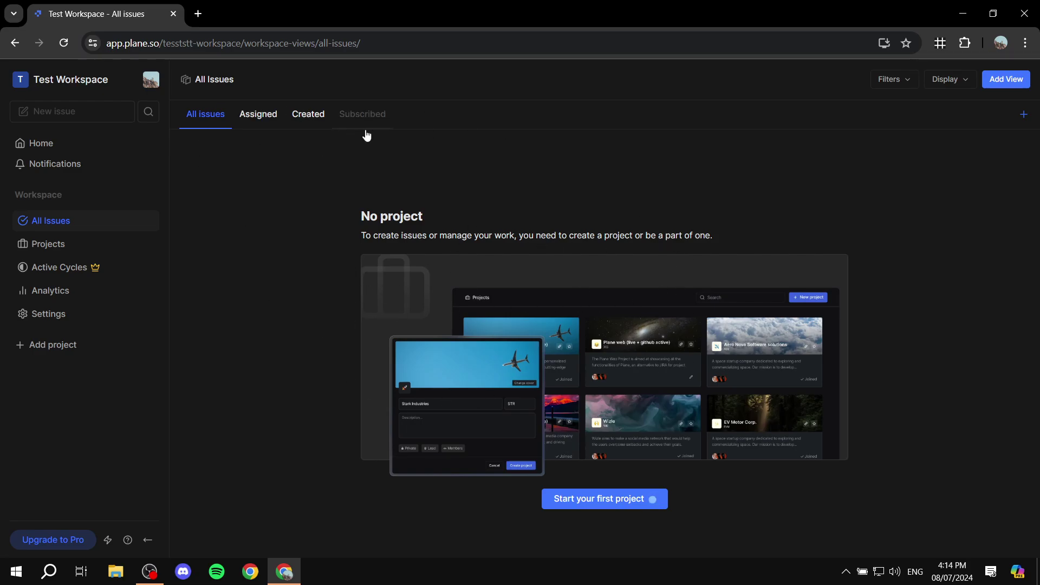
pyautogui.click(260, 117)
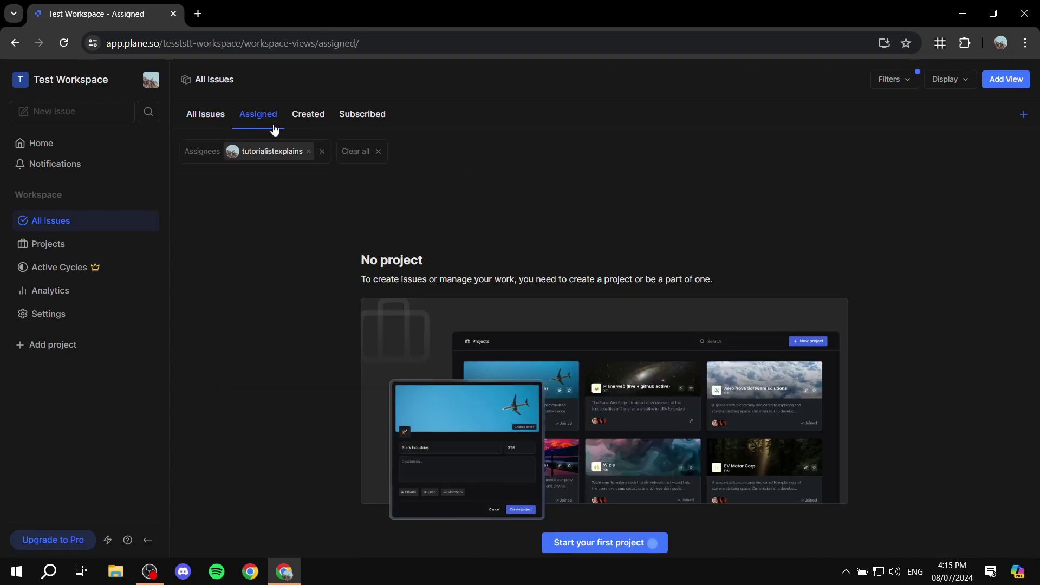
pyautogui.click(305, 151)
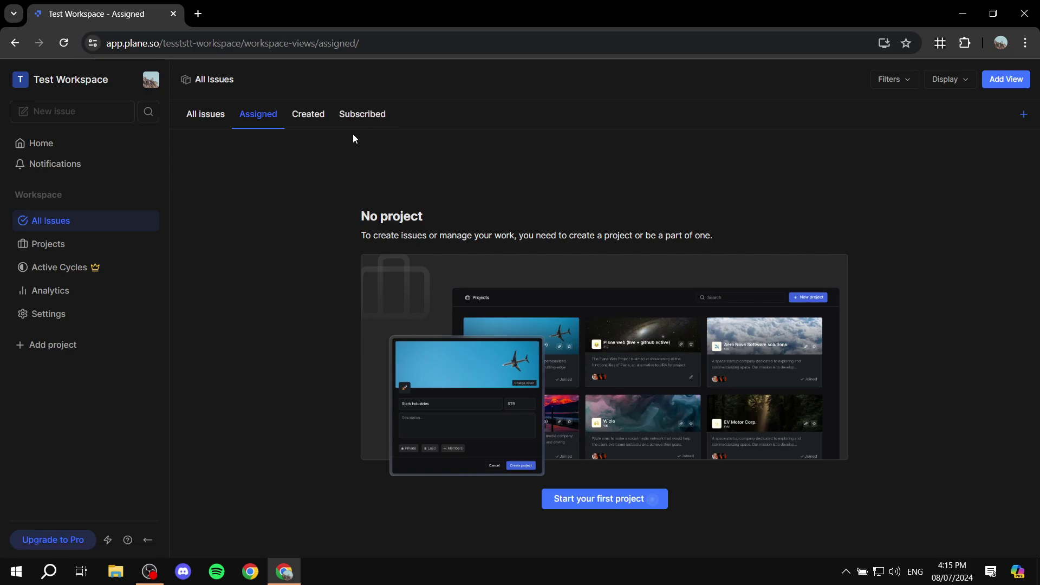
pyautogui.click(96, 248)
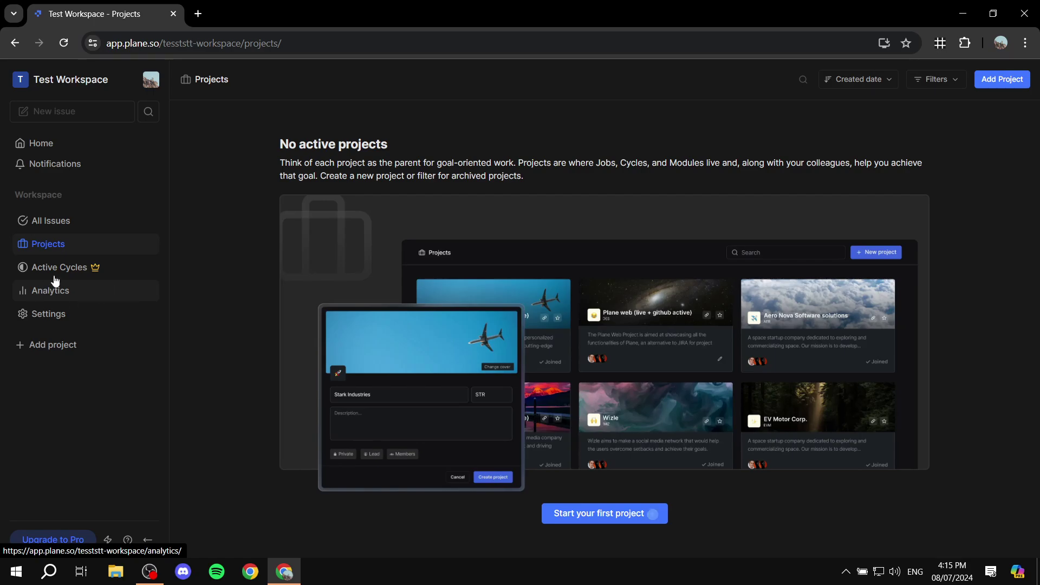
pyautogui.click(67, 299)
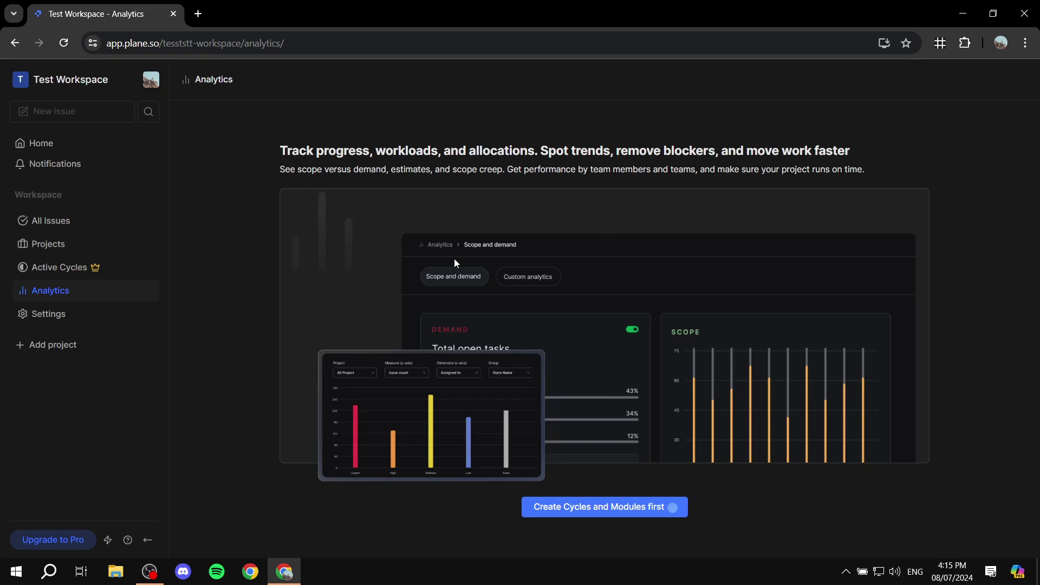
pyautogui.click(66, 319)
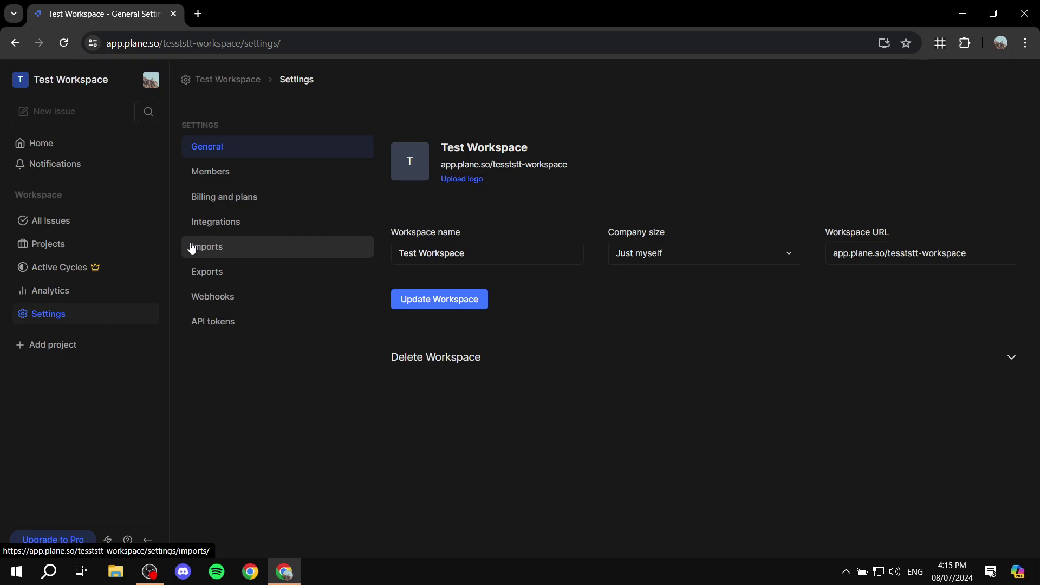
# Step: Name a new project 'Youtube Channel' and browse the icon picker by searching 'Video'
pyautogui.click(44, 344)
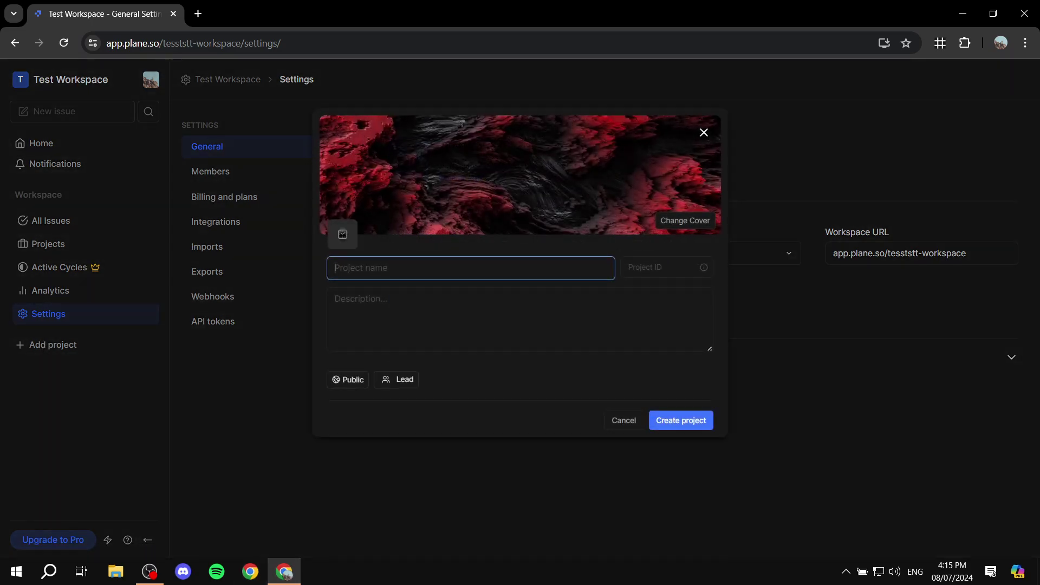
pyautogui.click(407, 268)
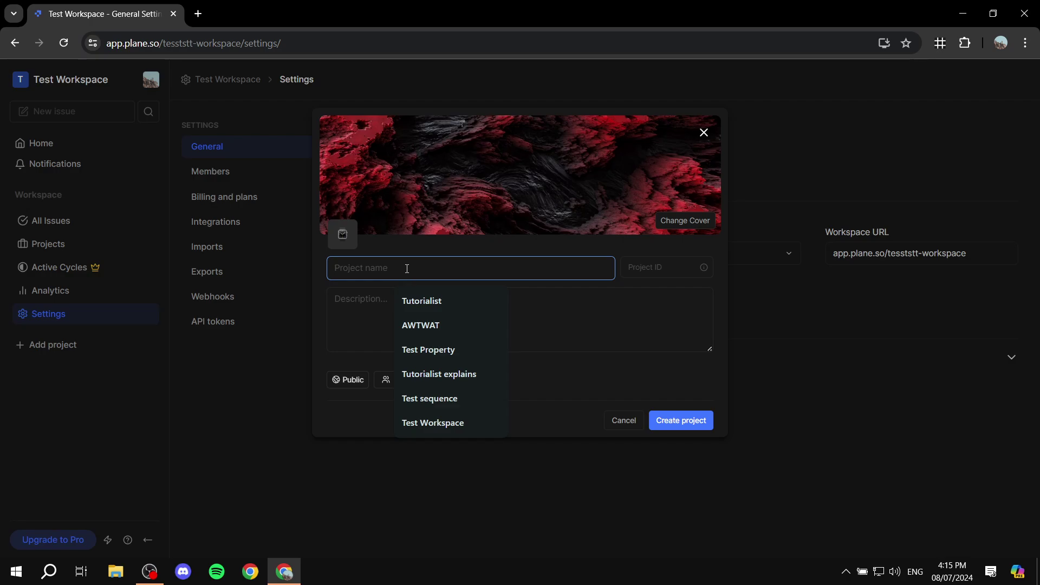
pyautogui.write('Youtube')
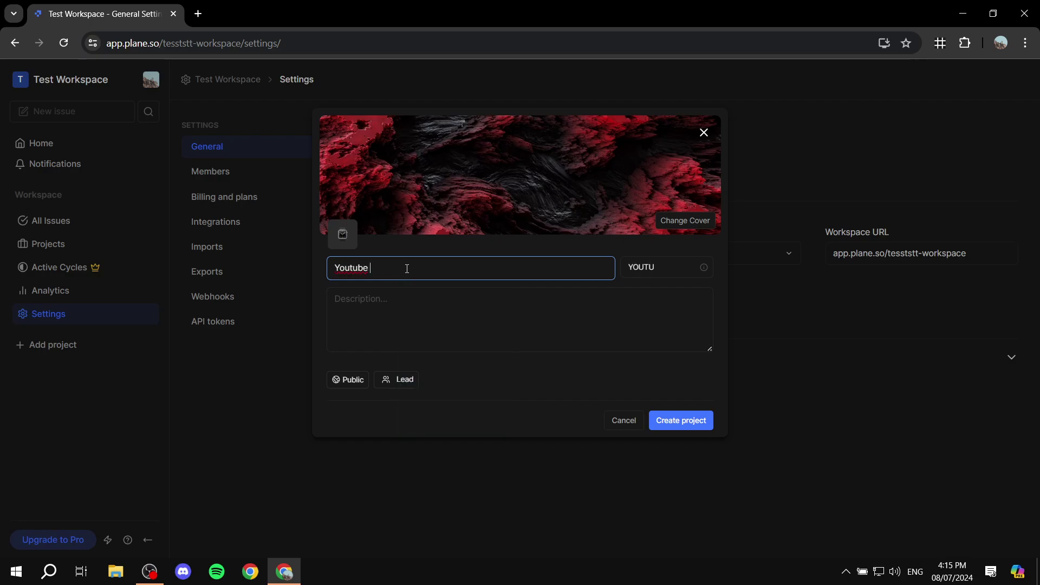
pyautogui.write(' Channel')
pyautogui.click(343, 239)
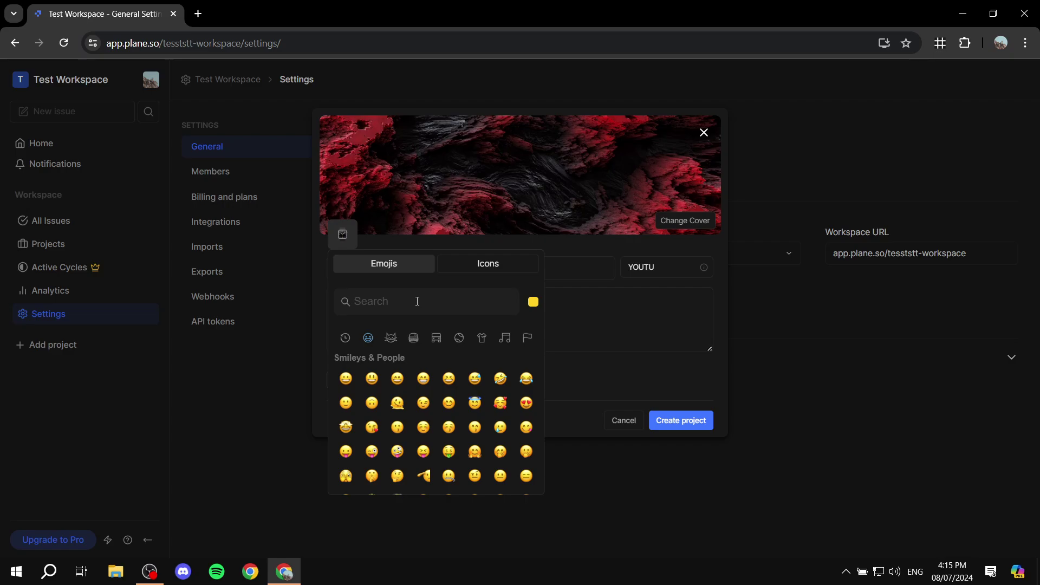
pyautogui.write('Video')
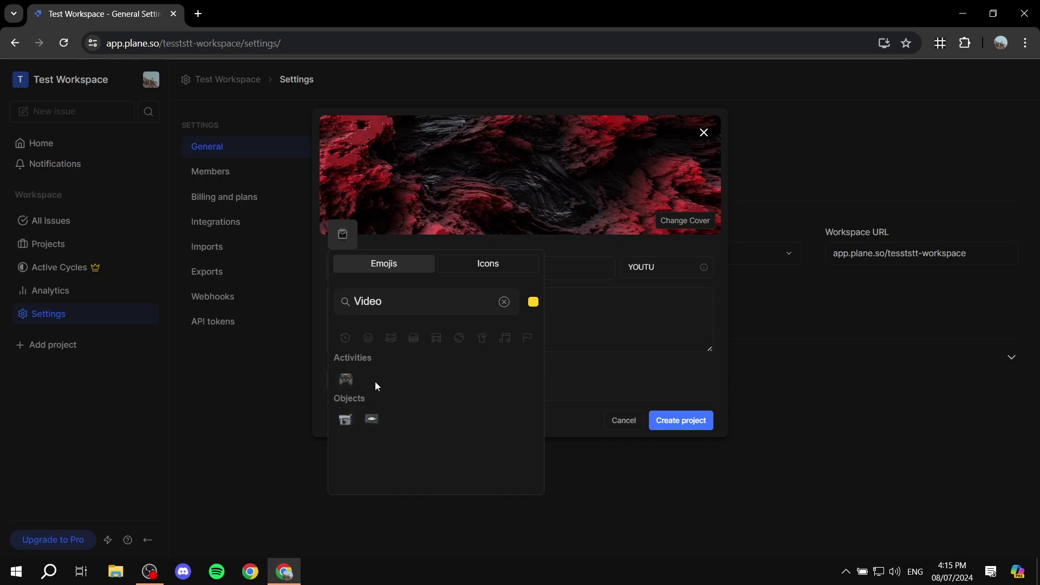
pyautogui.click(504, 301)
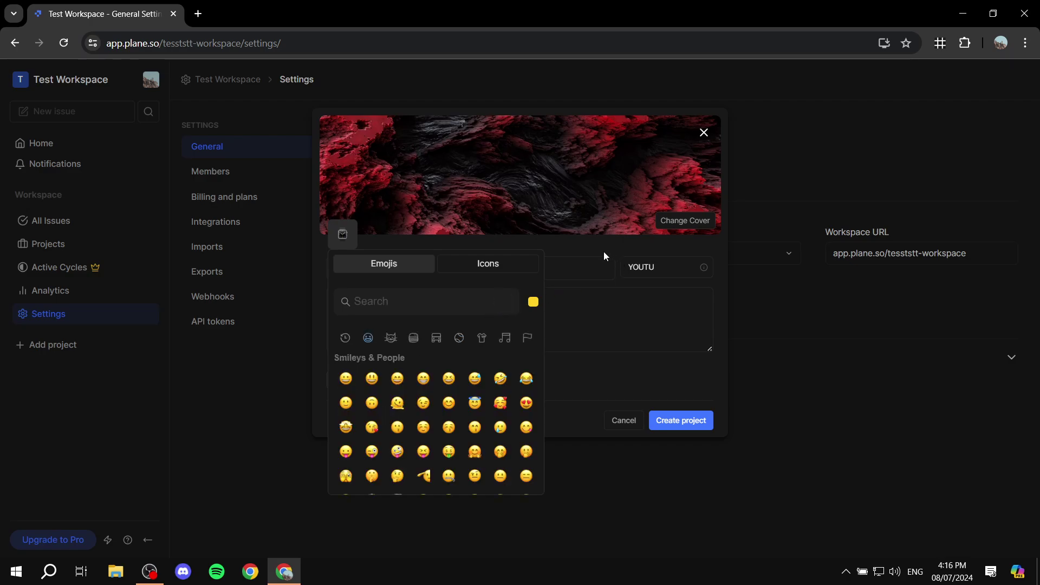
pyautogui.click(645, 216)
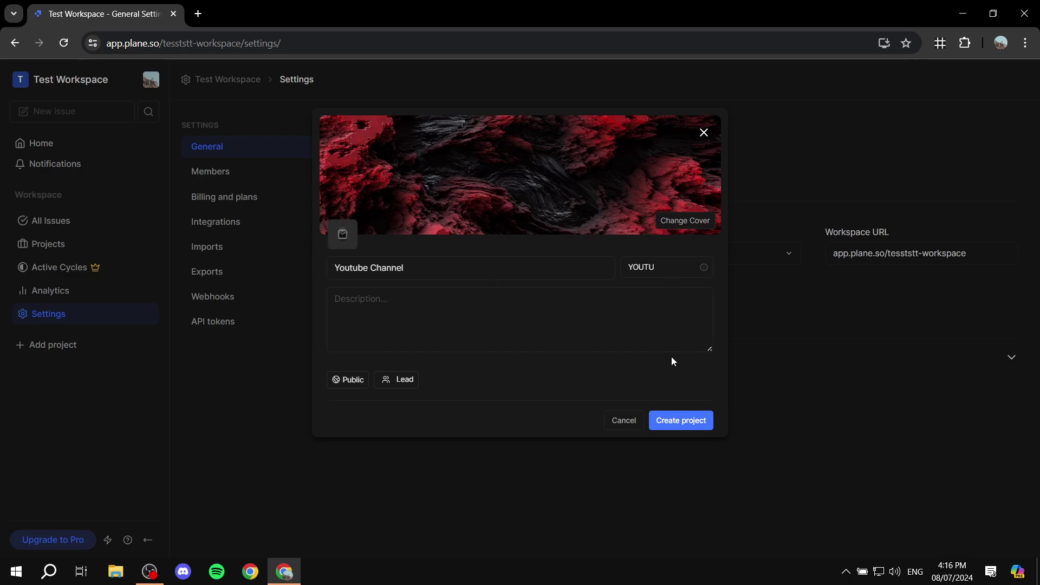
# Step: Describe it as 'Running a youtube channel', keep it Public, make yourself lead, confirm ID YOUTU
pyautogui.click(537, 301)
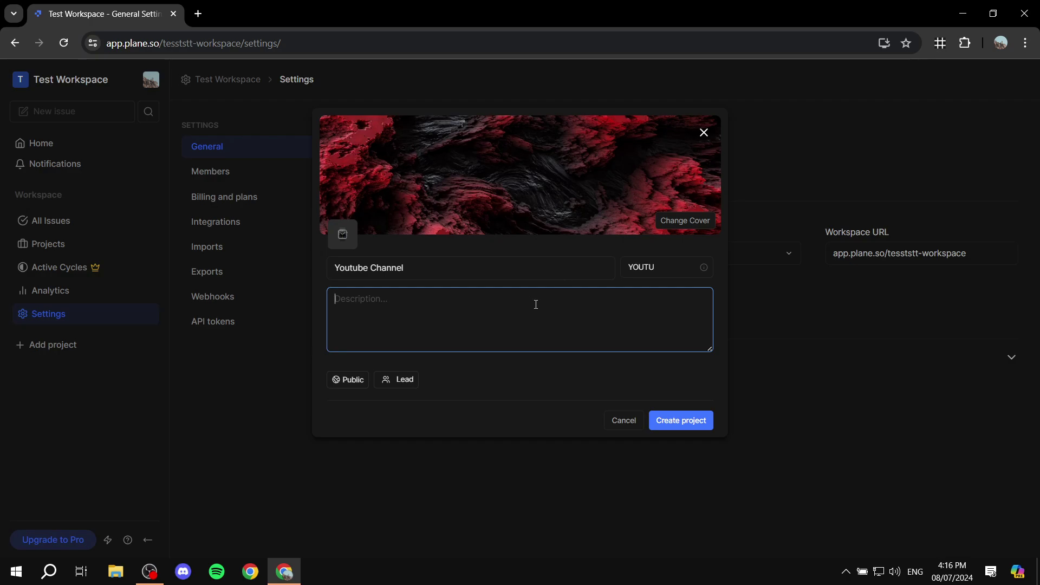
pyautogui.write('Running a youtube channel')
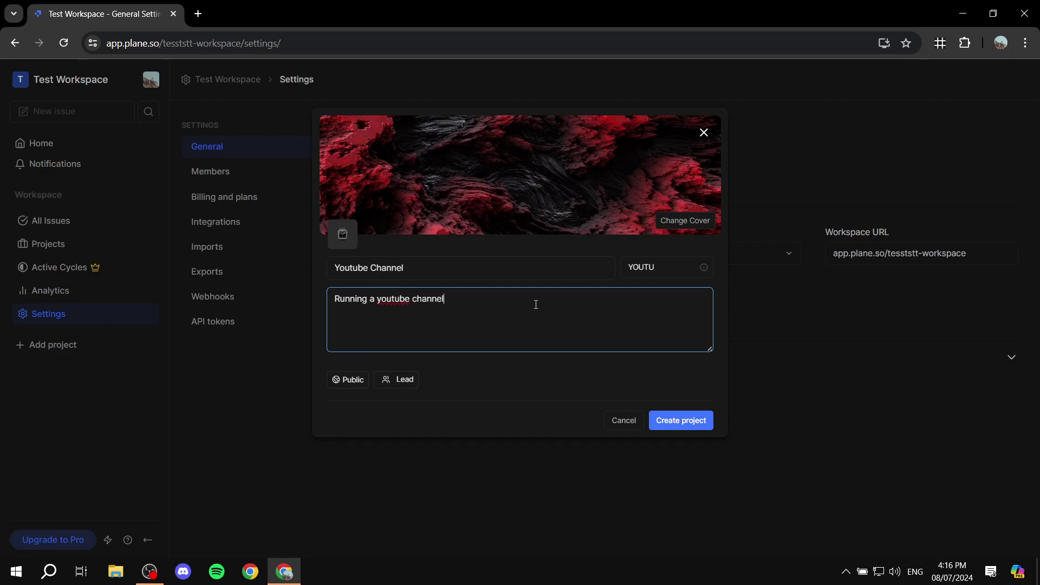
pyautogui.click(345, 382)
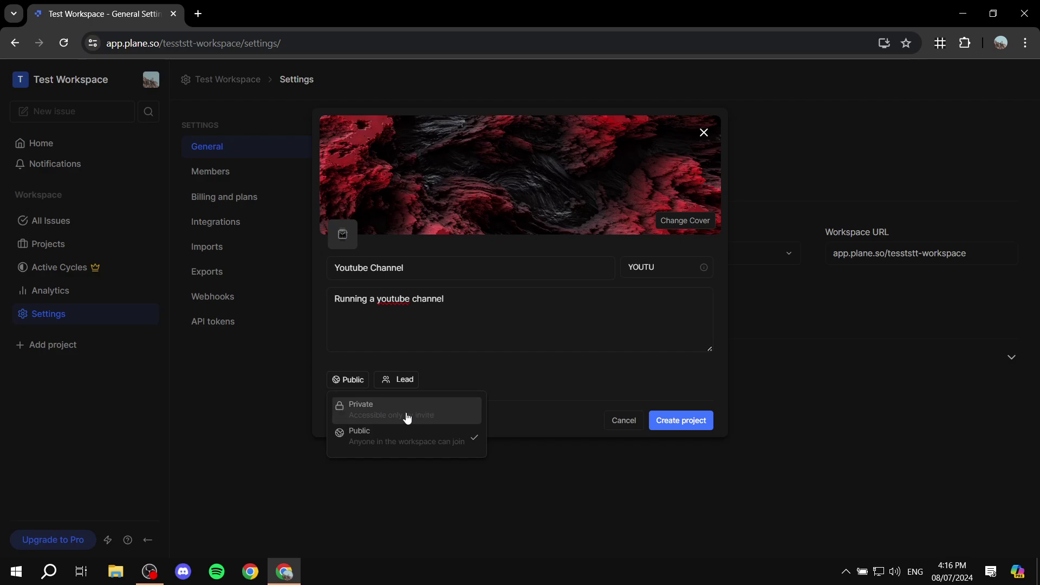
pyautogui.click(451, 364)
pyautogui.click(412, 379)
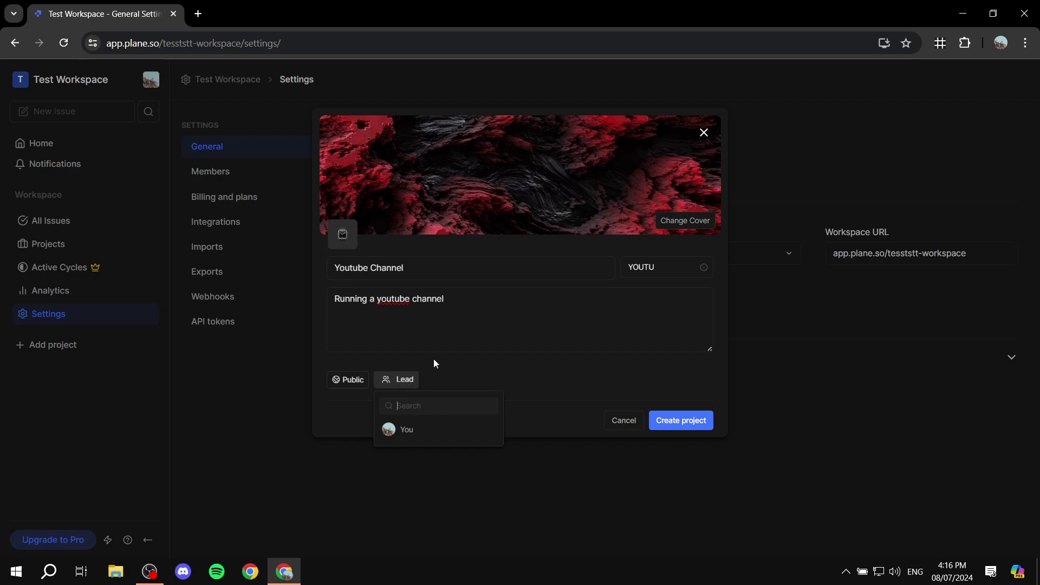
pyautogui.click(439, 430)
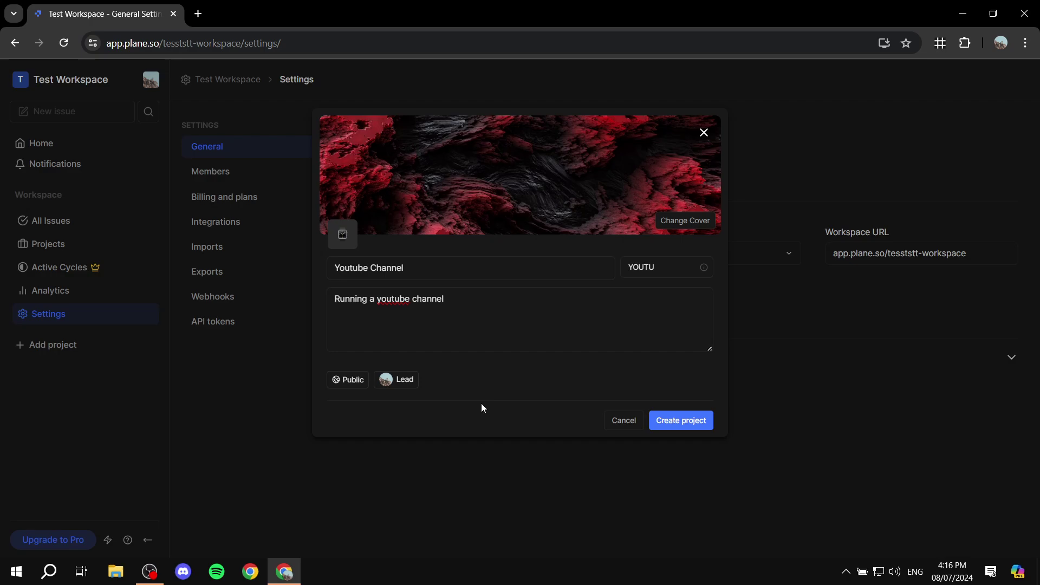
pyautogui.click(675, 269)
# Step: Create the Youtube Channel project, switch on its Inbox feature, and open the project
pyautogui.click(681, 420)
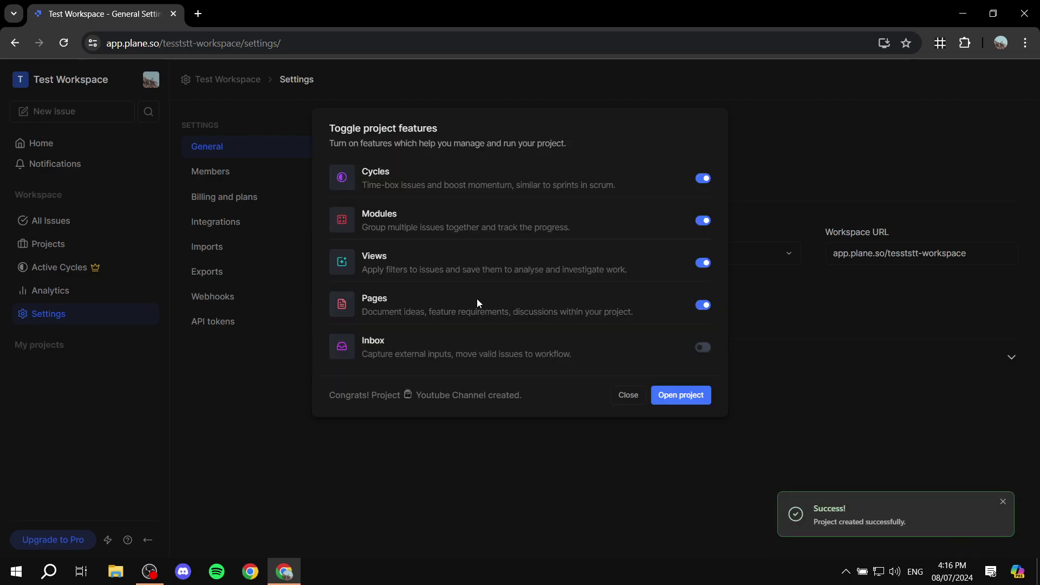
pyautogui.moveTo(324, 125); pyautogui.dragTo(453, 129)
pyautogui.click(483, 125)
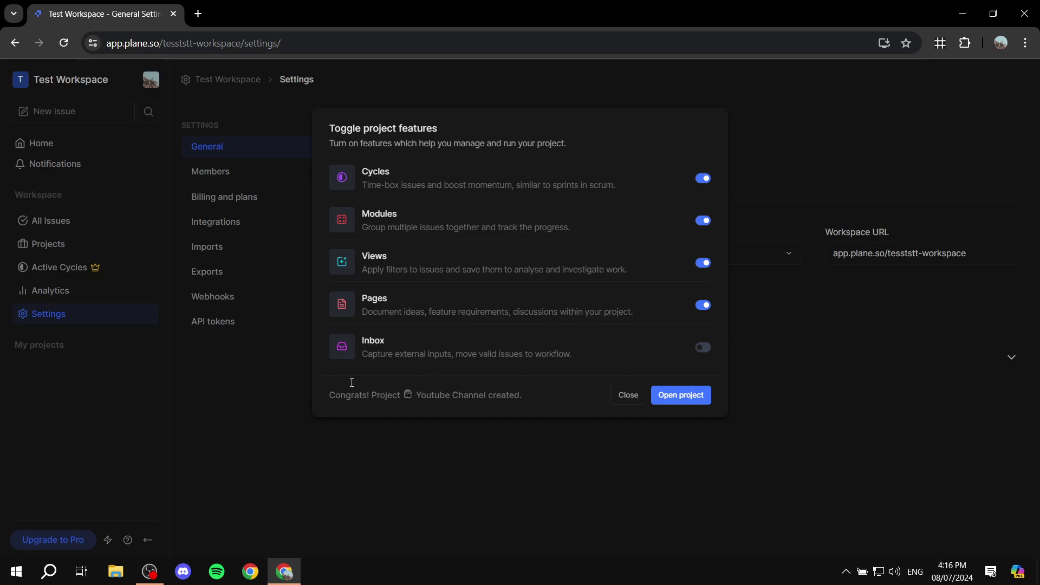
pyautogui.click(708, 350)
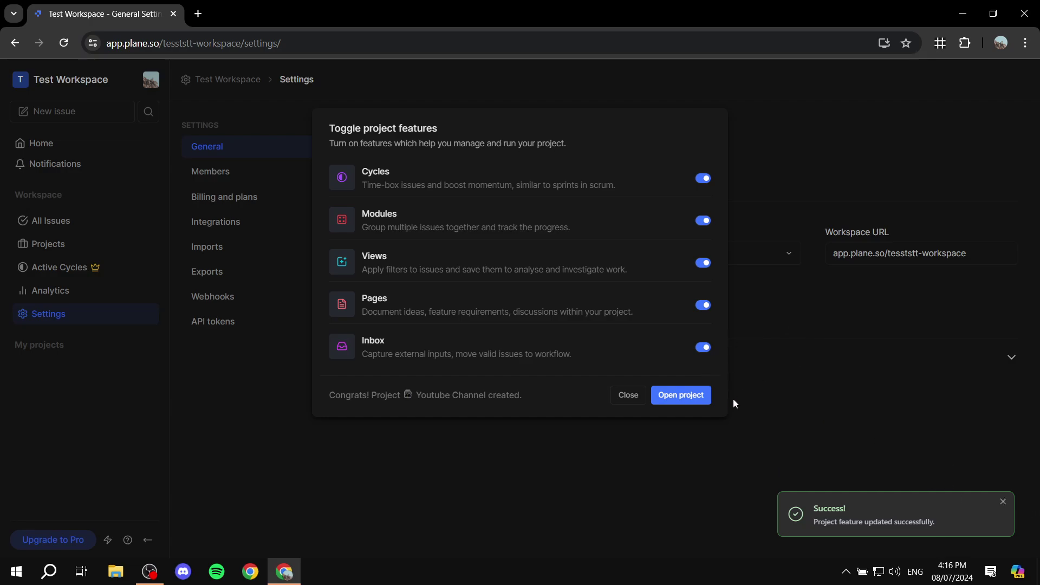
pyautogui.click(683, 396)
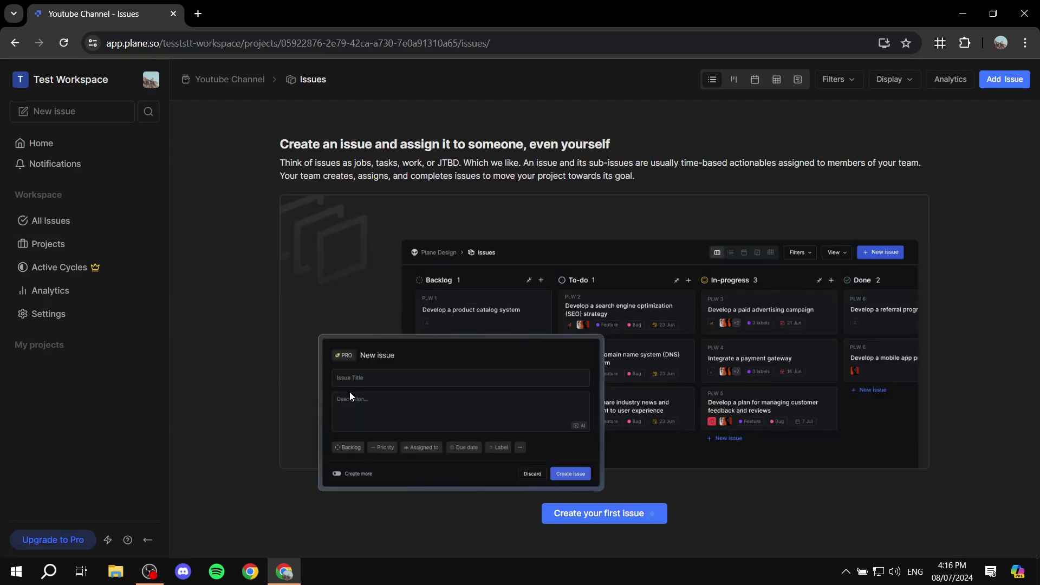
# Step: Expand My projects to list Youtube Channel's Issues, Cycles, Modules, Views, Pages, Inbox and Settings
pyautogui.click(71, 349)
pyautogui.click(142, 351)
pyautogui.click(148, 347)
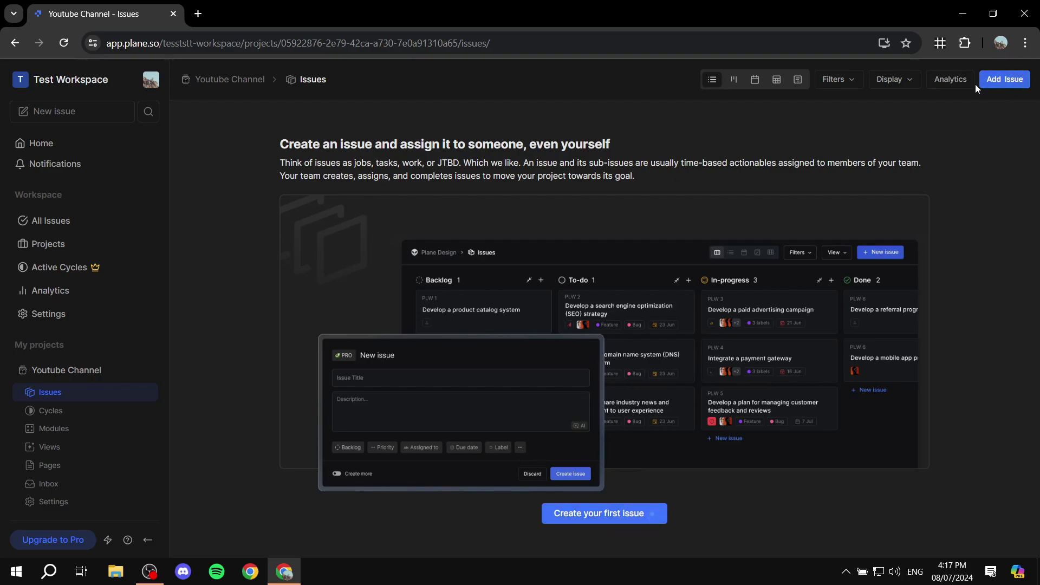
# Step: Start a new issue titled 'Test Issue' in Youtube Channel
pyautogui.click(1005, 79)
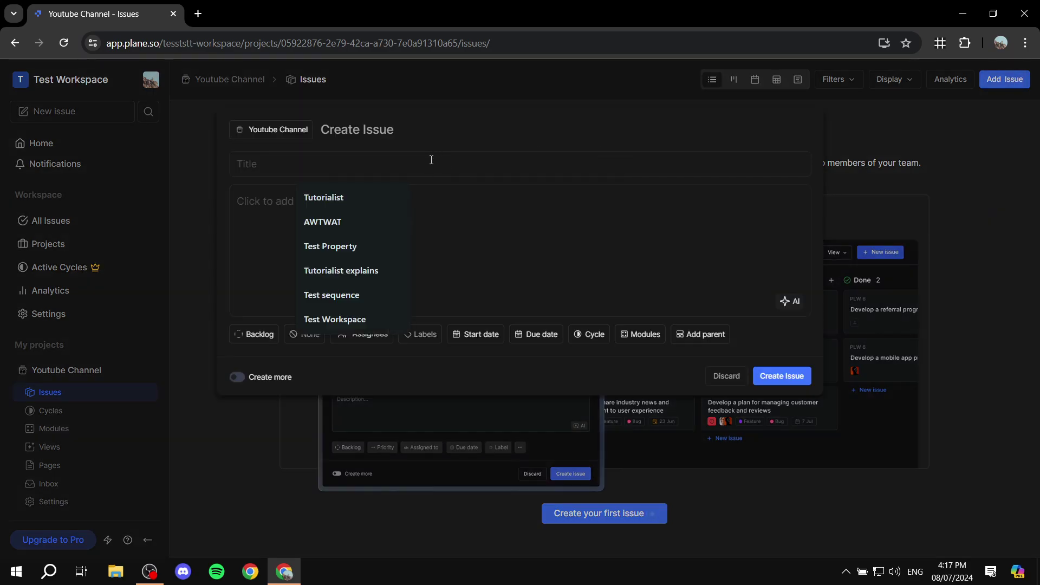
pyautogui.write('Test')
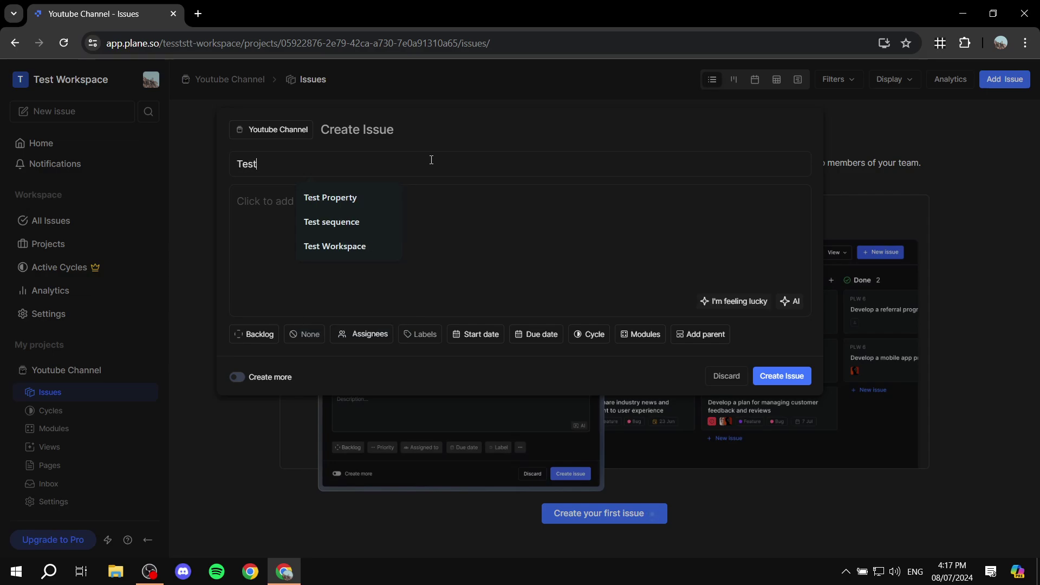
pyautogui.write(' Issue')
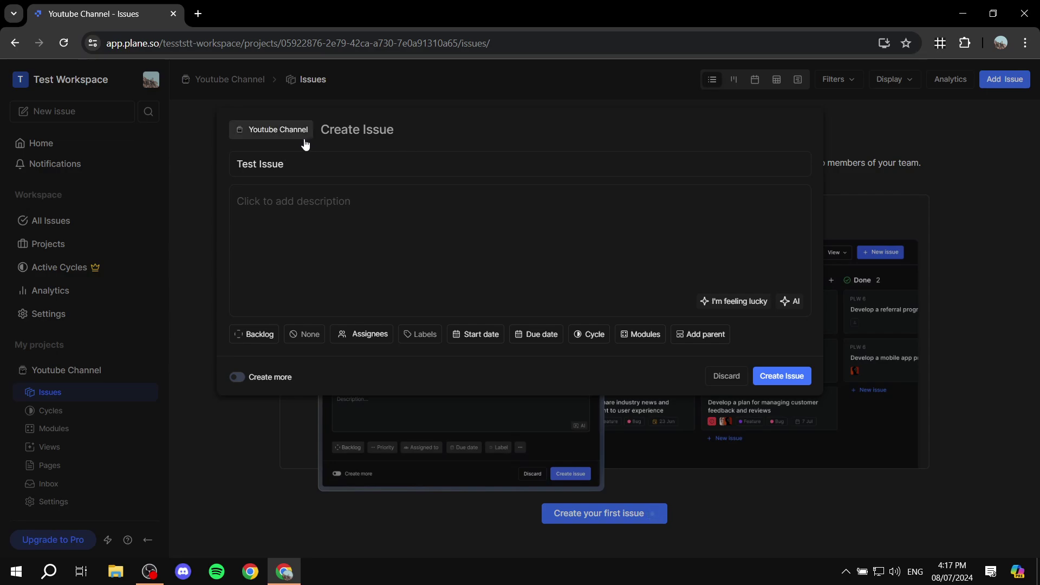
pyautogui.click(364, 233)
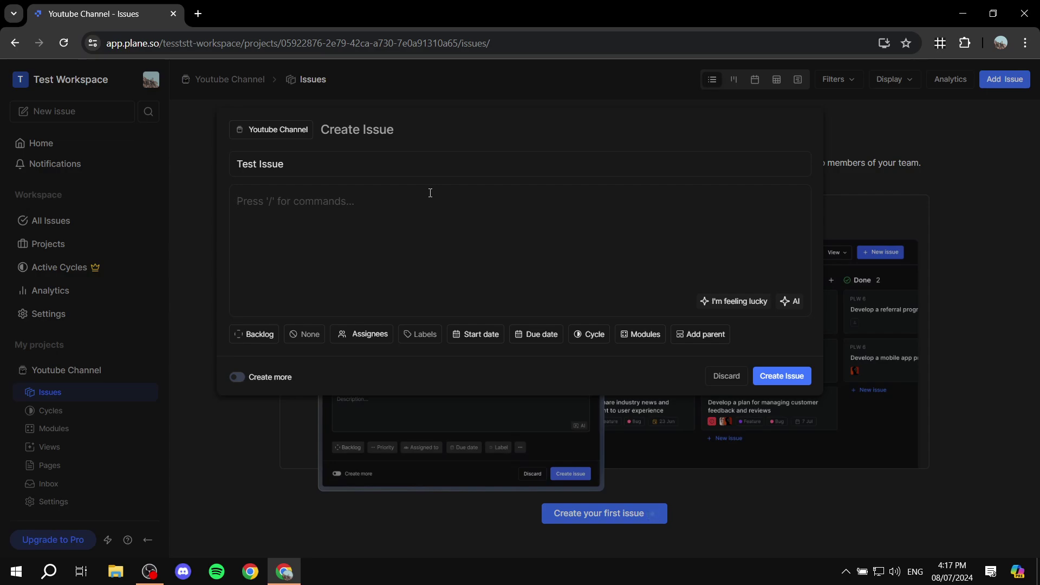
# Step: Make the description a Heading 1 reading 'Create an issue', followed by an empty line
pyautogui.write('/')
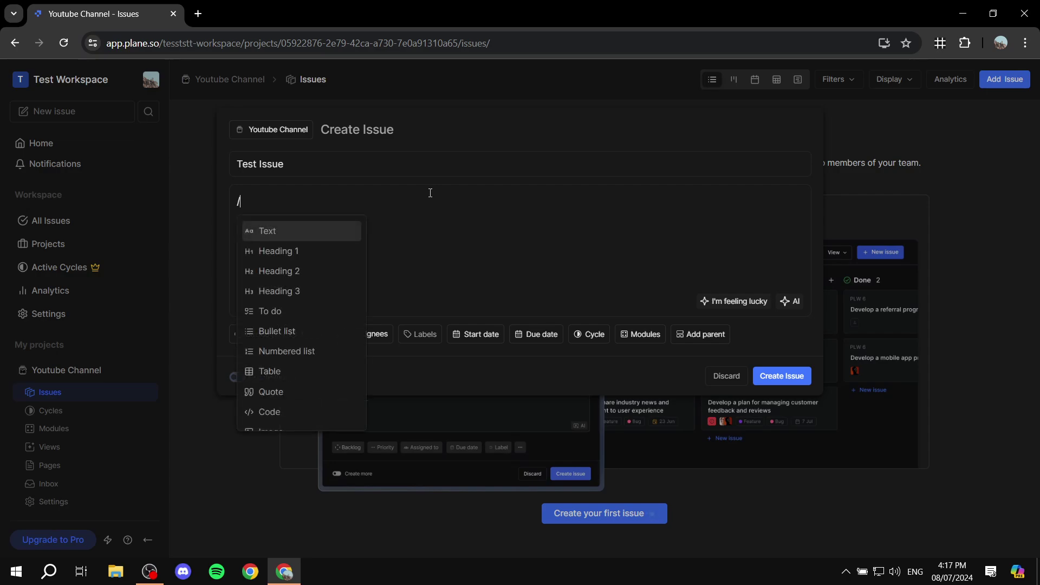
pyautogui.click(332, 252)
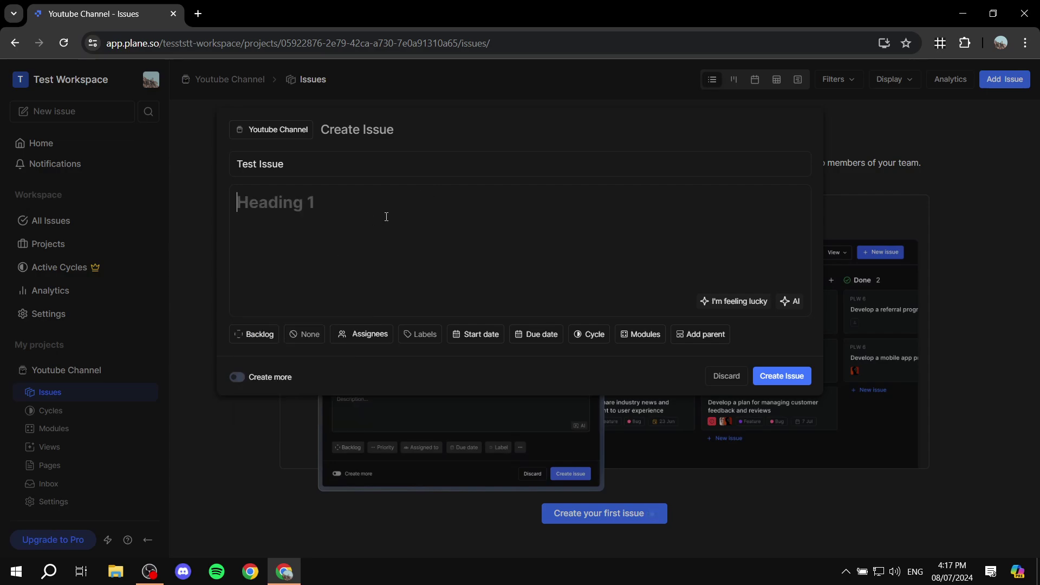
pyautogui.write('Create ')
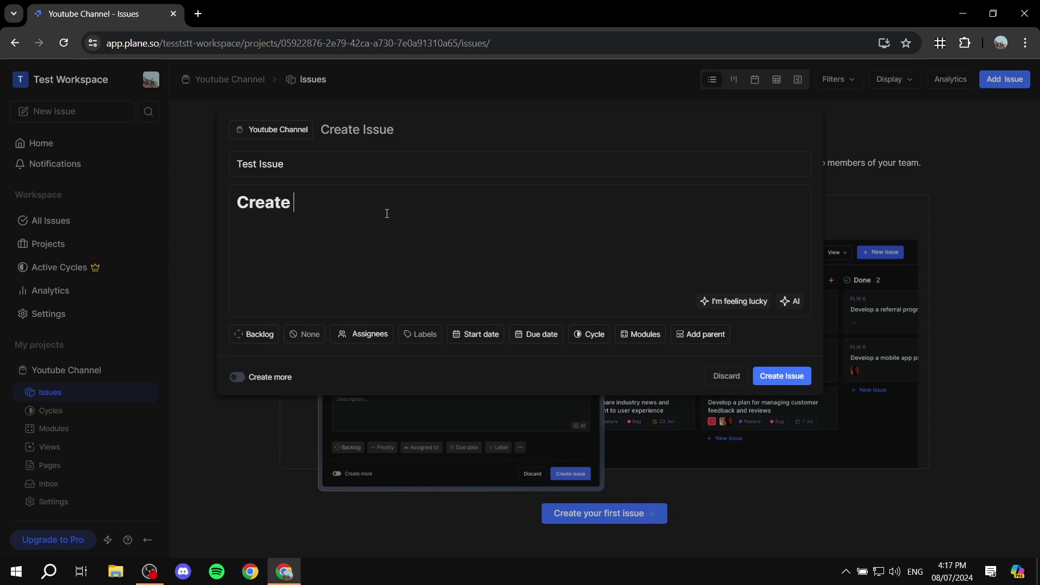
pyautogui.write('a n issue')
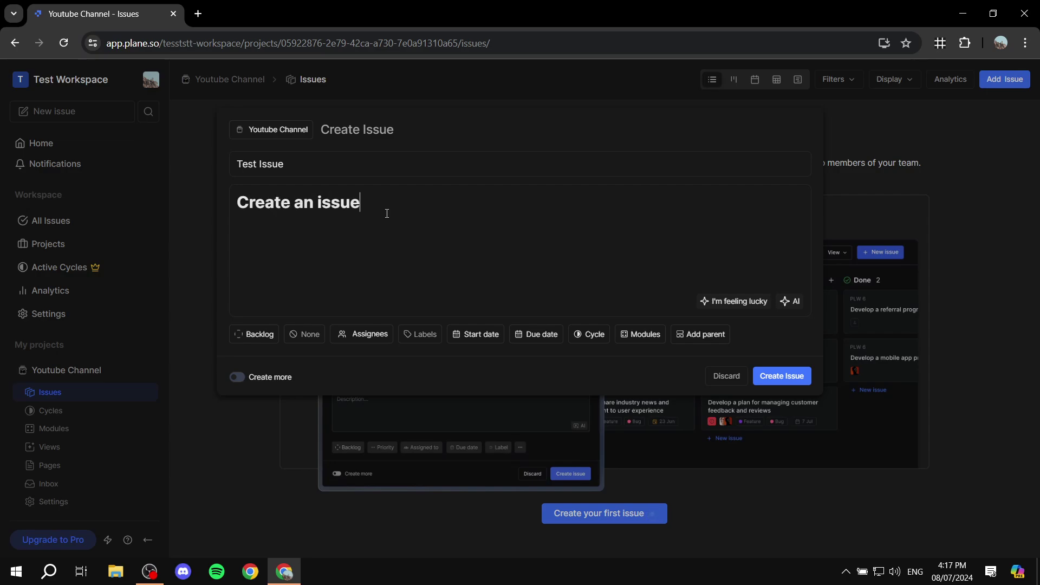
pyautogui.press('Return')
pyautogui.write('/')
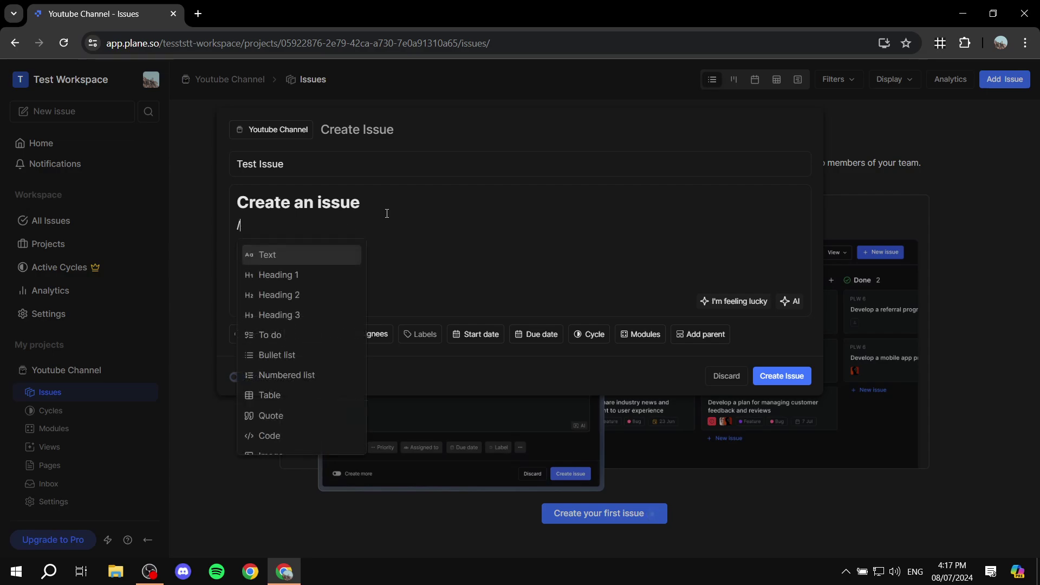
pyautogui.scroll(-1, 309, 395)
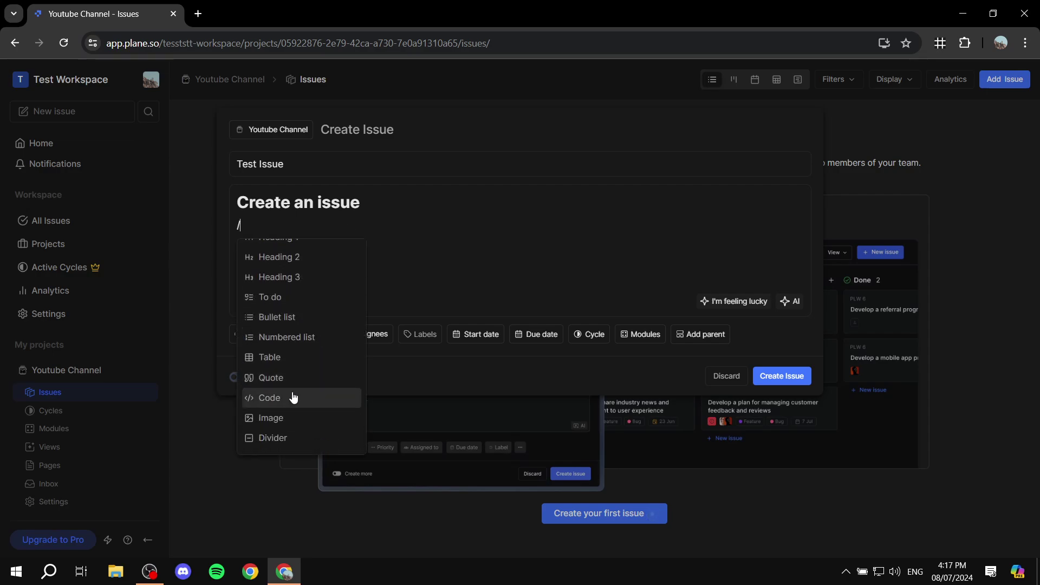
pyautogui.scroll(1, 327, 367)
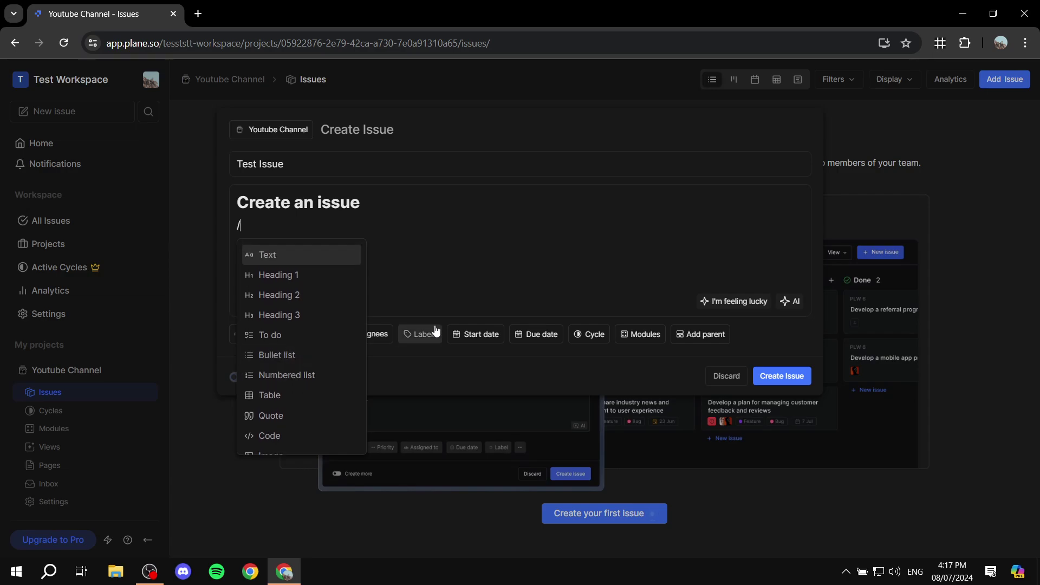
pyautogui.press('Return')
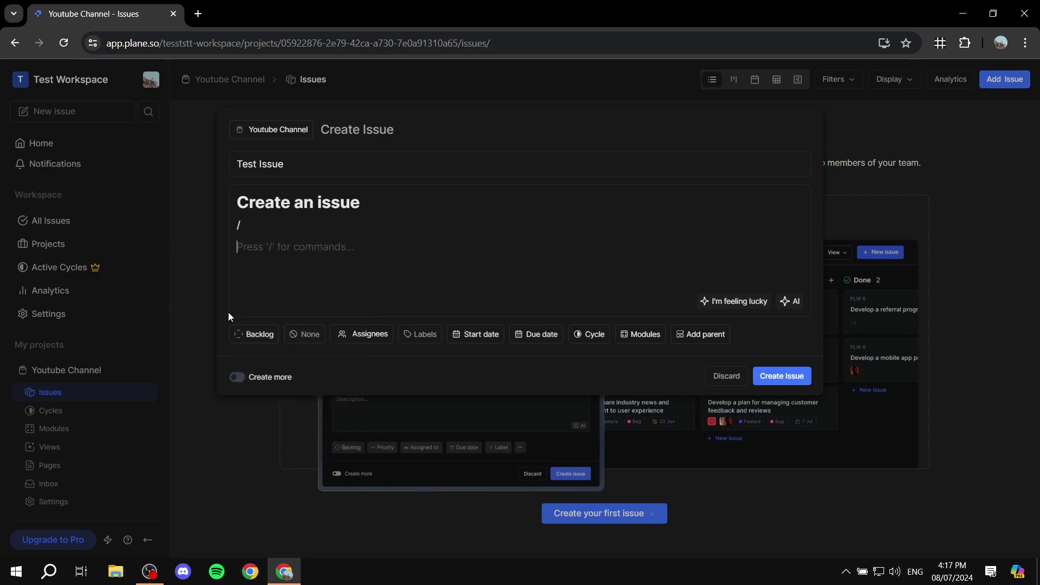
# Step: Set Test Issue's state to In Progress and priority to Medium, and assign it to yourself
pyautogui.click(241, 338)
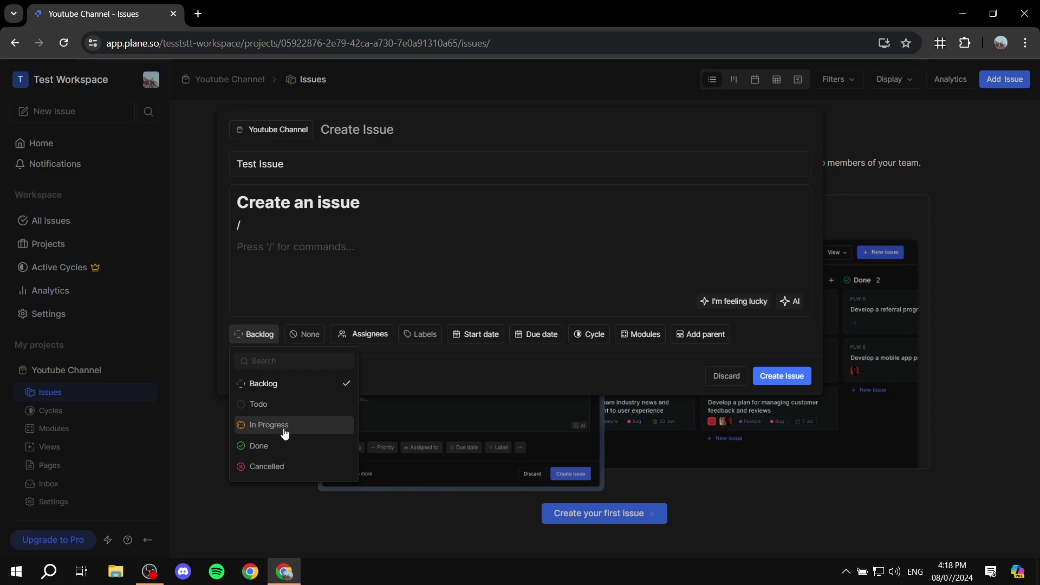
pyautogui.click(312, 430)
pyautogui.click(317, 338)
pyautogui.click(266, 337)
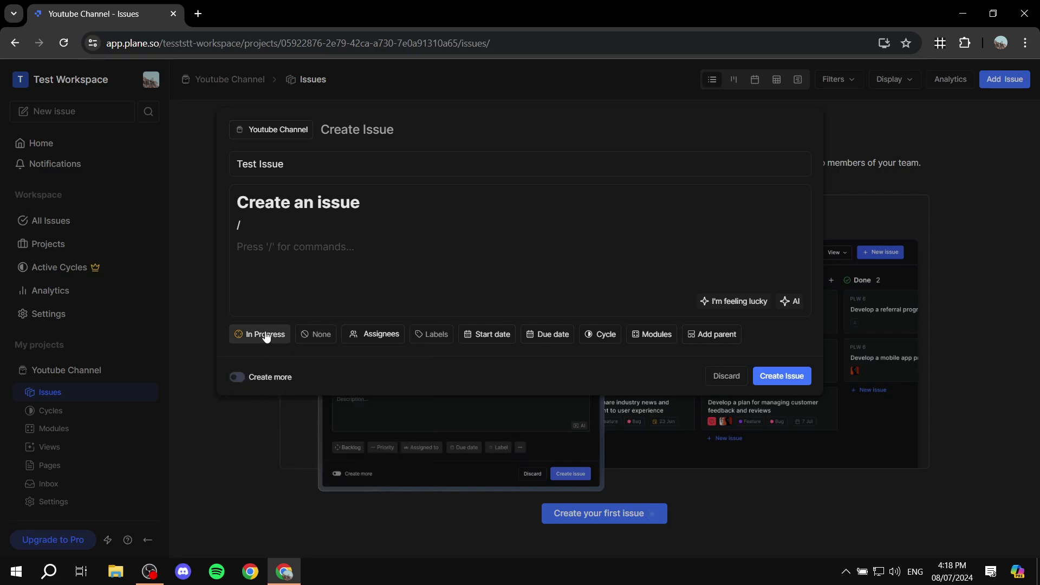
pyautogui.click(319, 335)
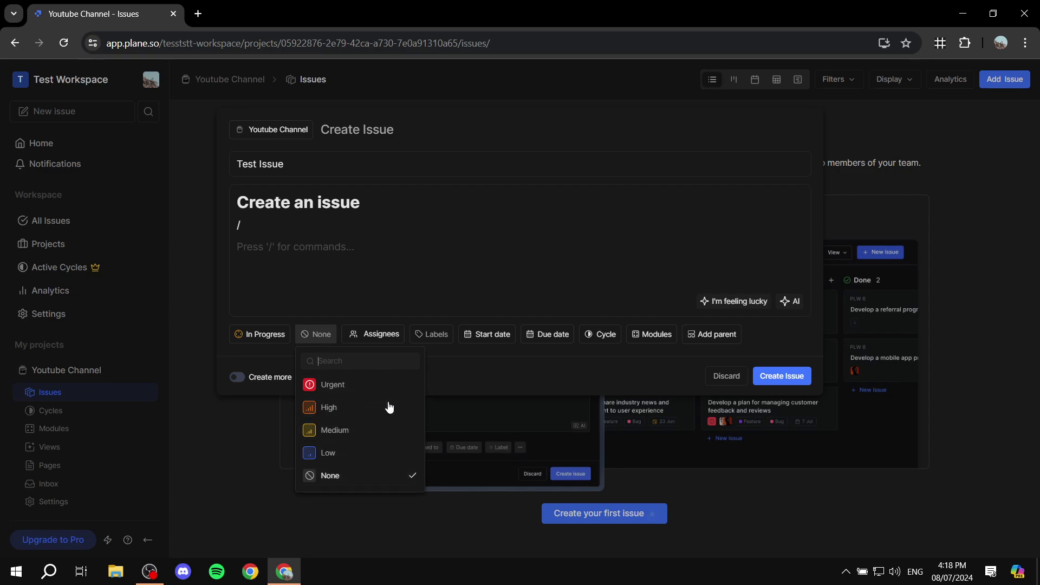
pyautogui.click(373, 437)
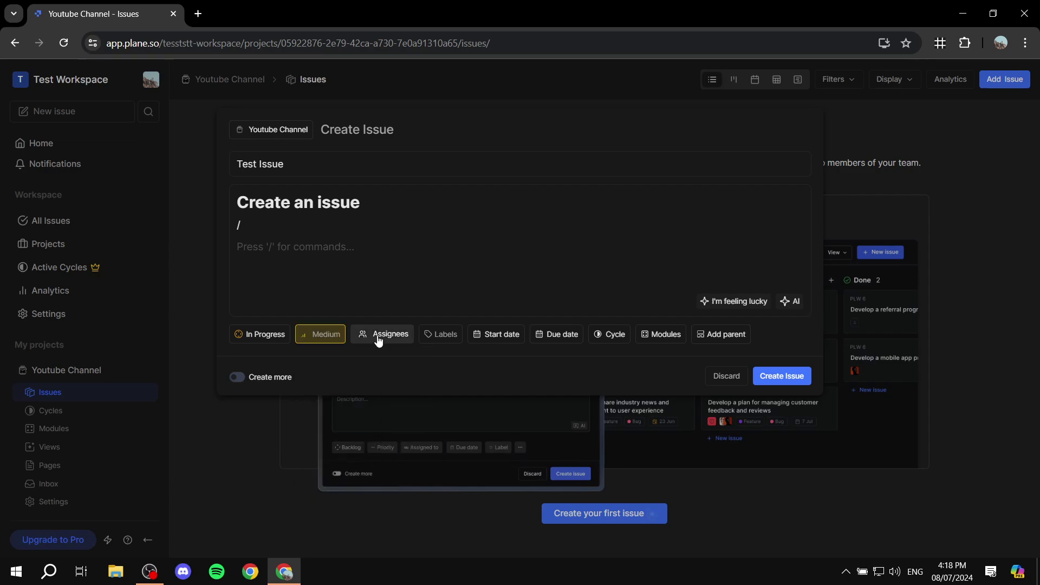
pyautogui.click(379, 339)
pyautogui.click(401, 385)
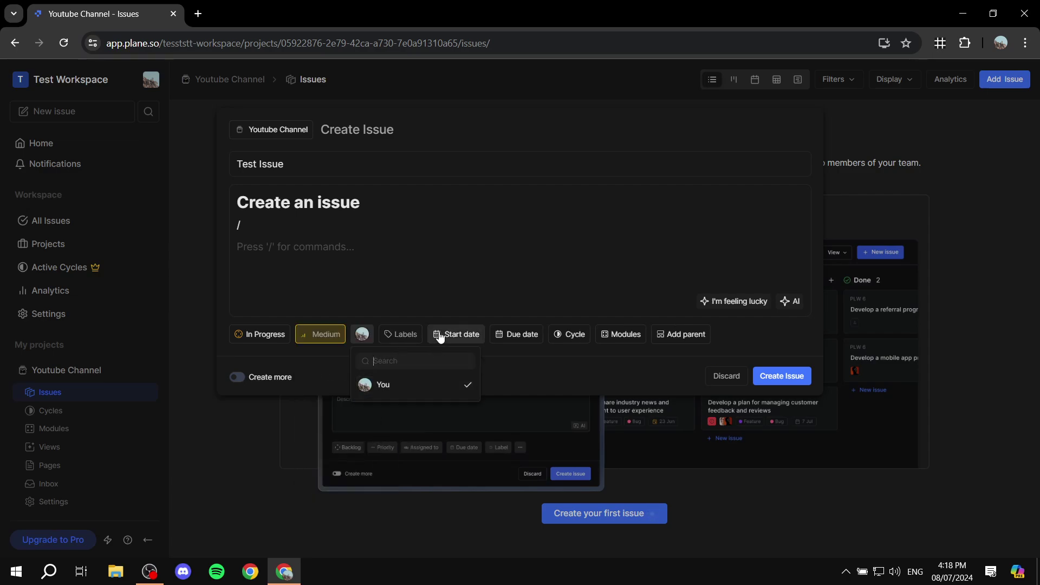
# Step: Leave labels empty, set the due date to Jul 10, 2024, and create the issue
pyautogui.click(400, 336)
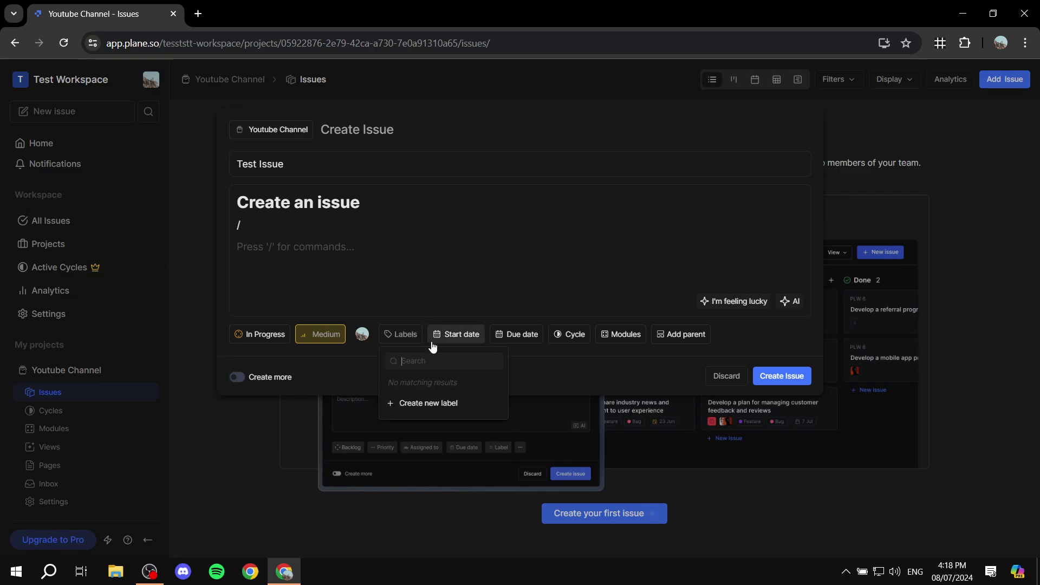
pyautogui.click(415, 340)
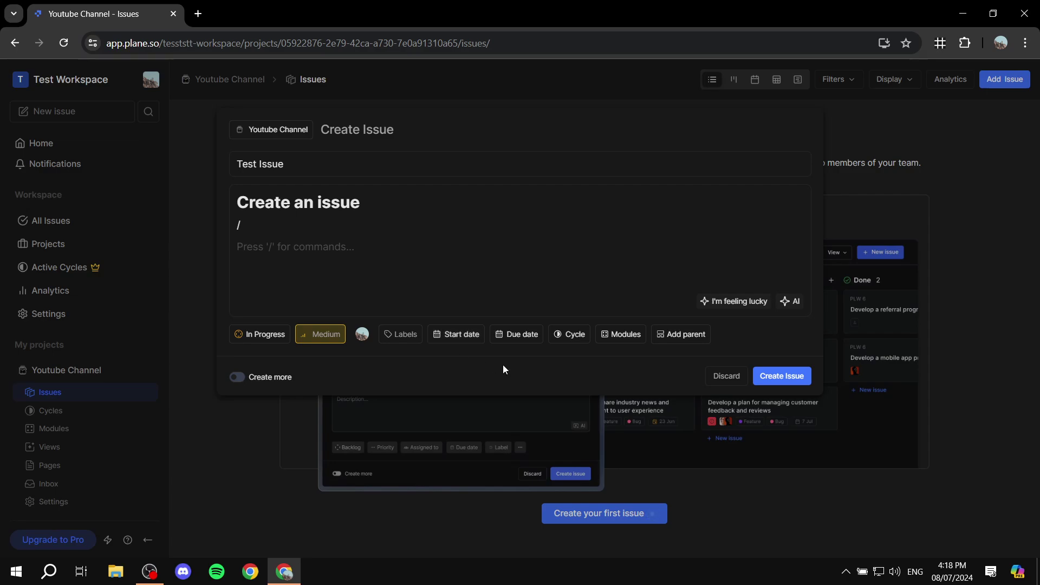
pyautogui.click(516, 334)
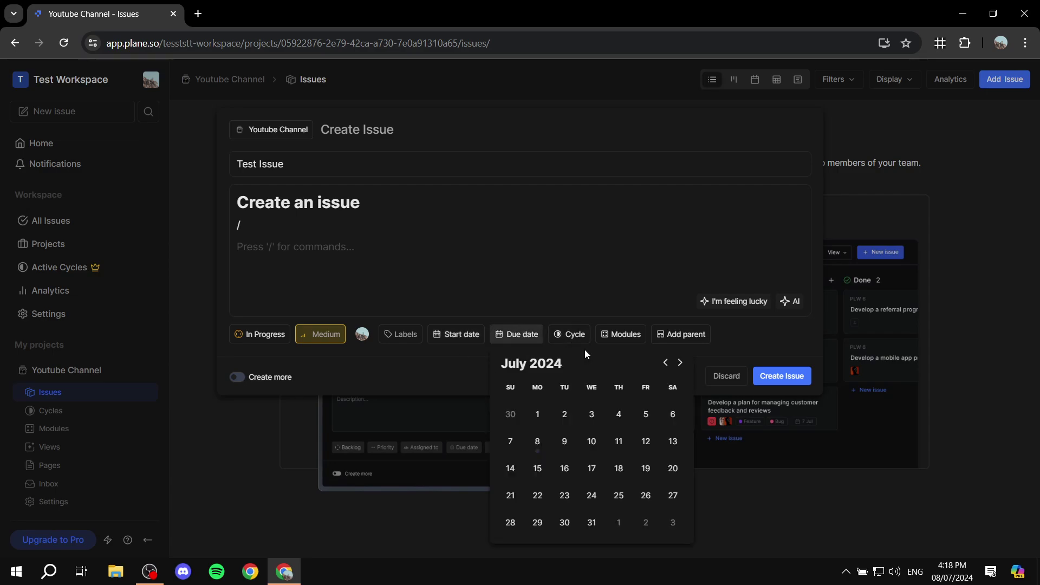
pyautogui.click(591, 442)
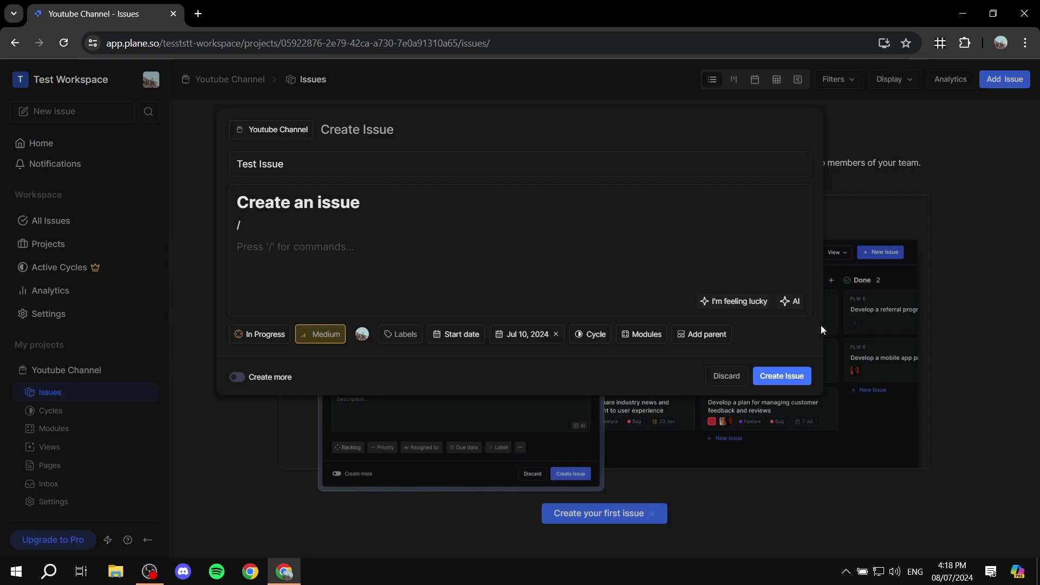
pyautogui.click(799, 378)
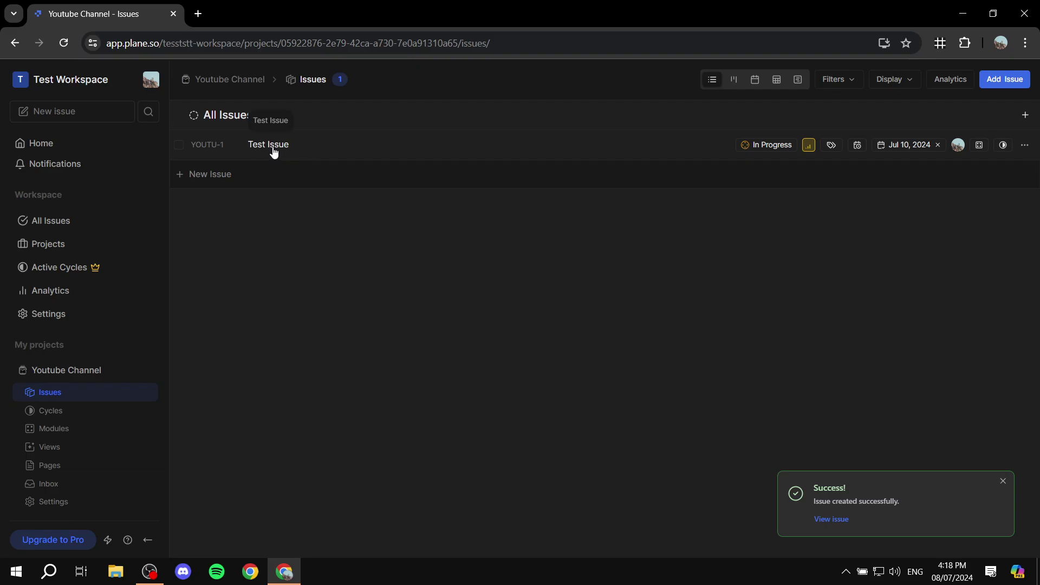
# Step: Open YOUTU-1's peek panel and review its In Progress, Medium and Jul 10 properties
pyautogui.click(272, 147)
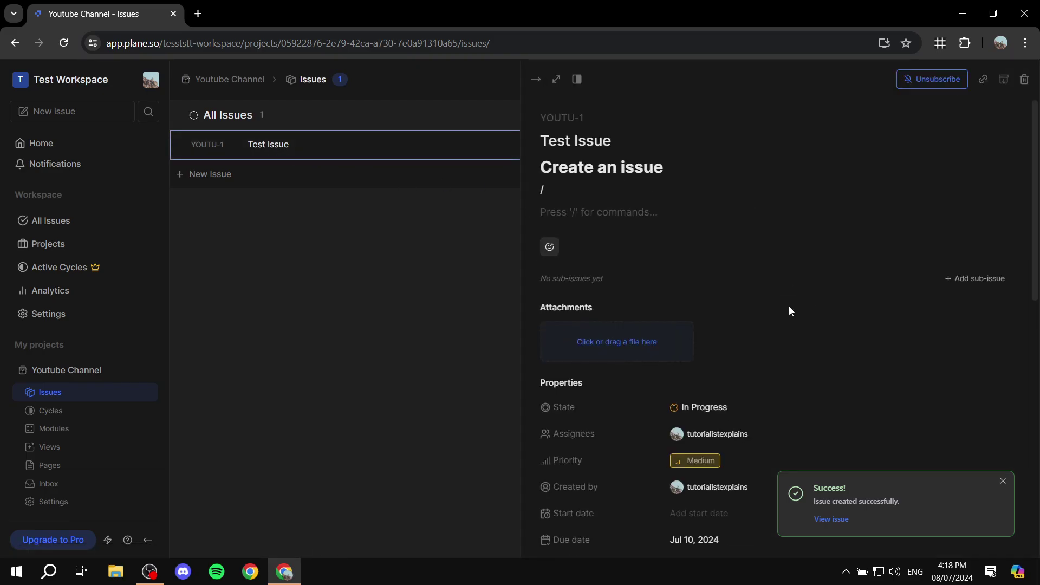
pyautogui.scroll(-7, 789, 309)
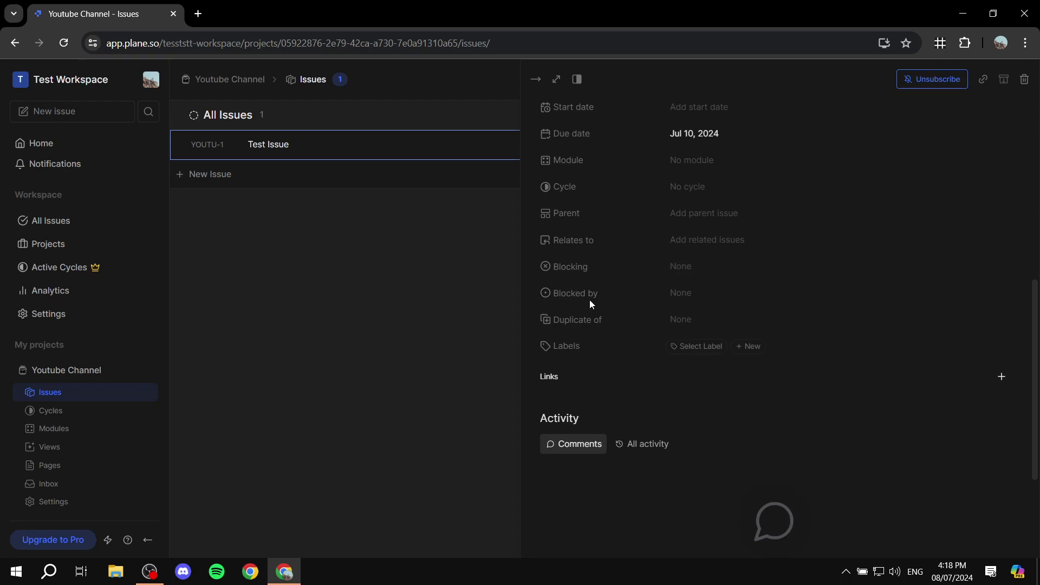
pyautogui.scroll(1, 598, 317)
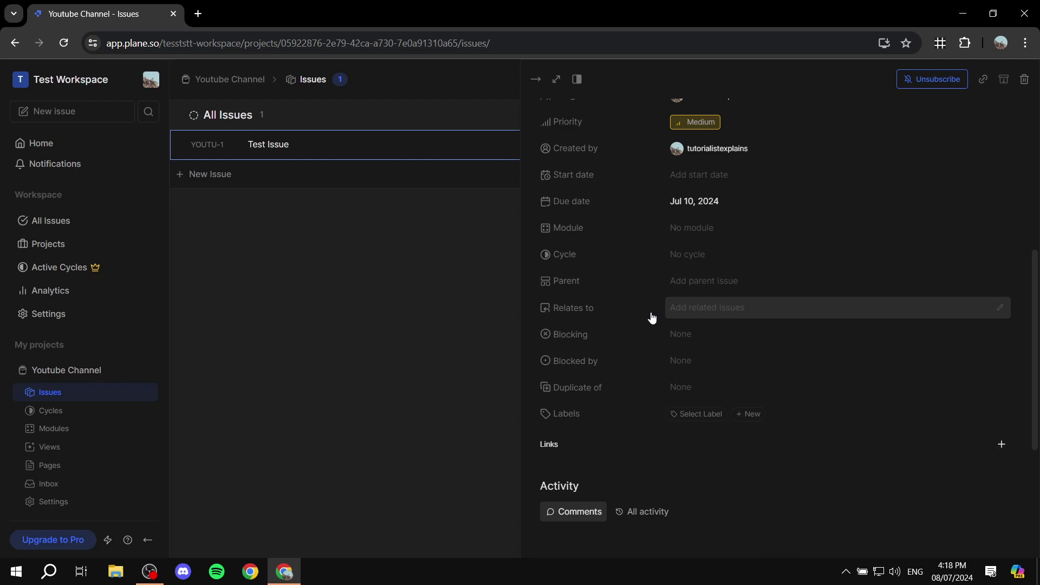
pyautogui.scroll(2, 666, 294)
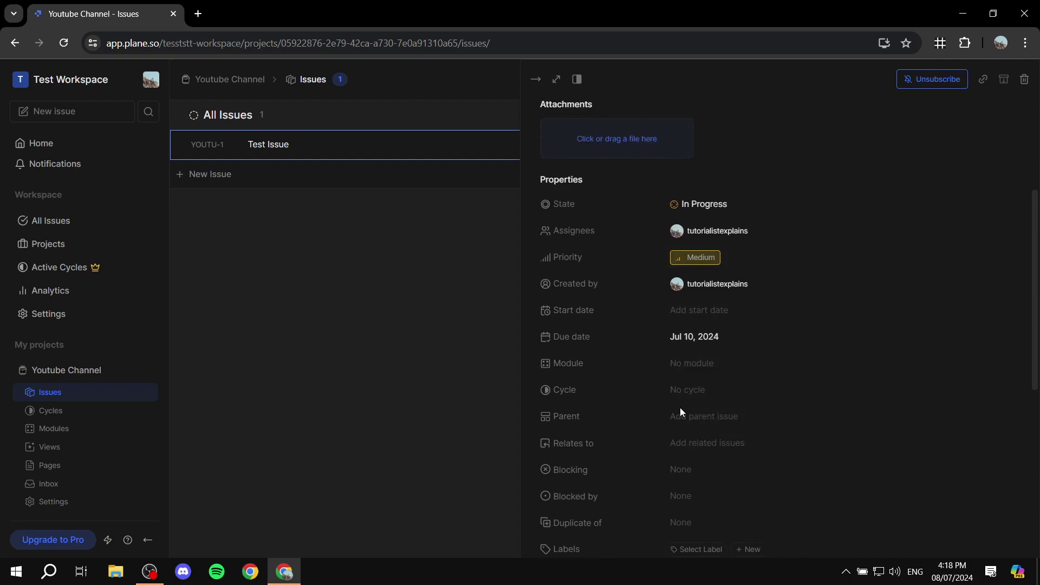
pyautogui.scroll(3, 623, 292)
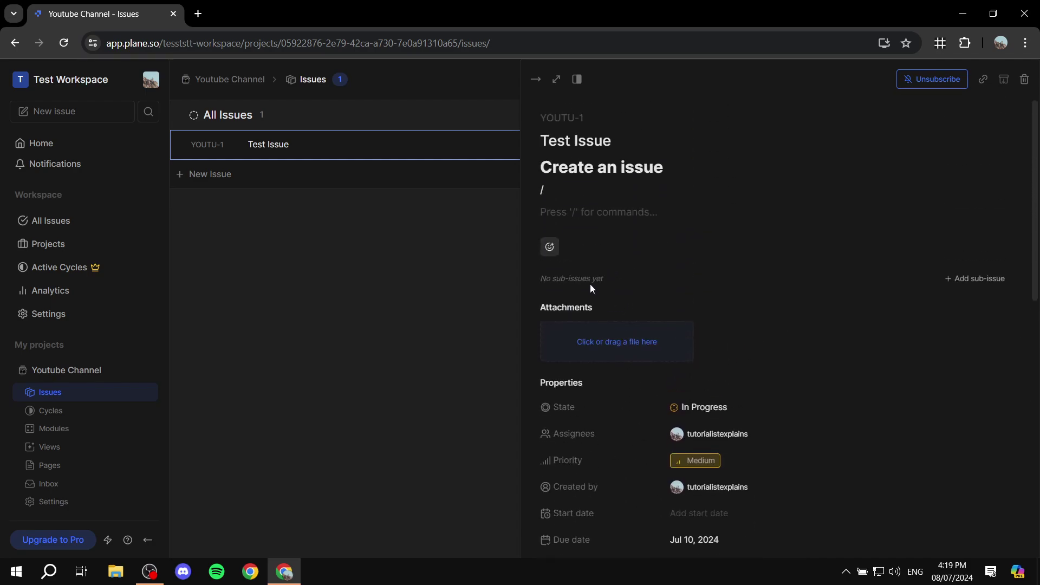
# Step: Create a sub-issue named 'Subtask' under Test Issue
pyautogui.click(965, 279)
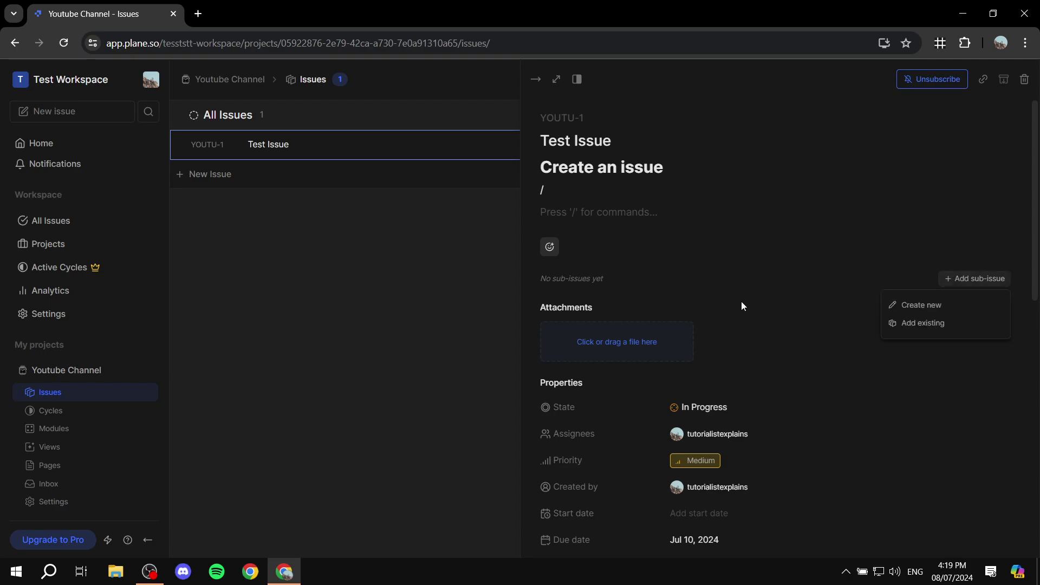
pyautogui.click(928, 305)
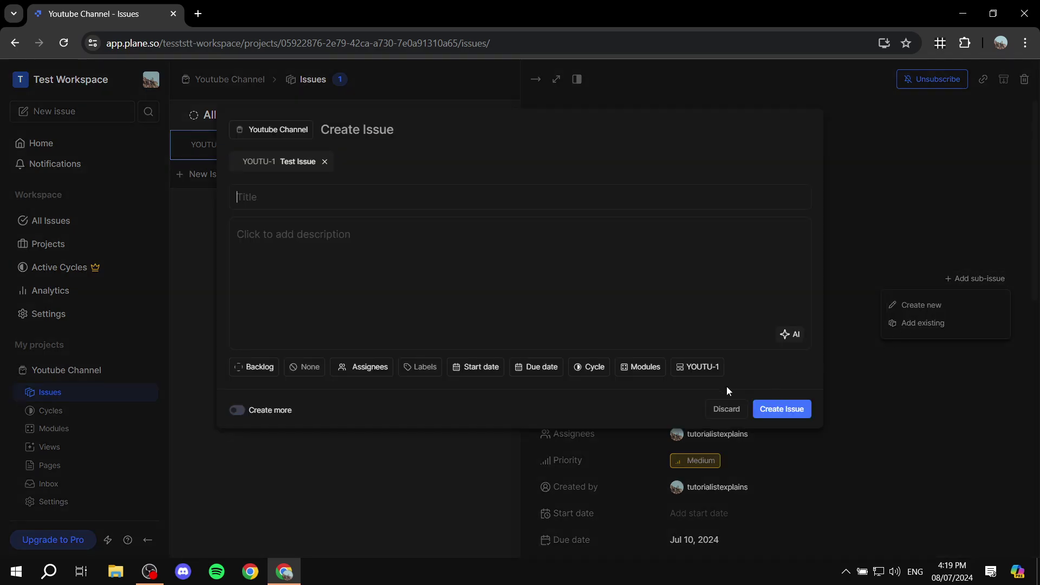
pyautogui.click(431, 197)
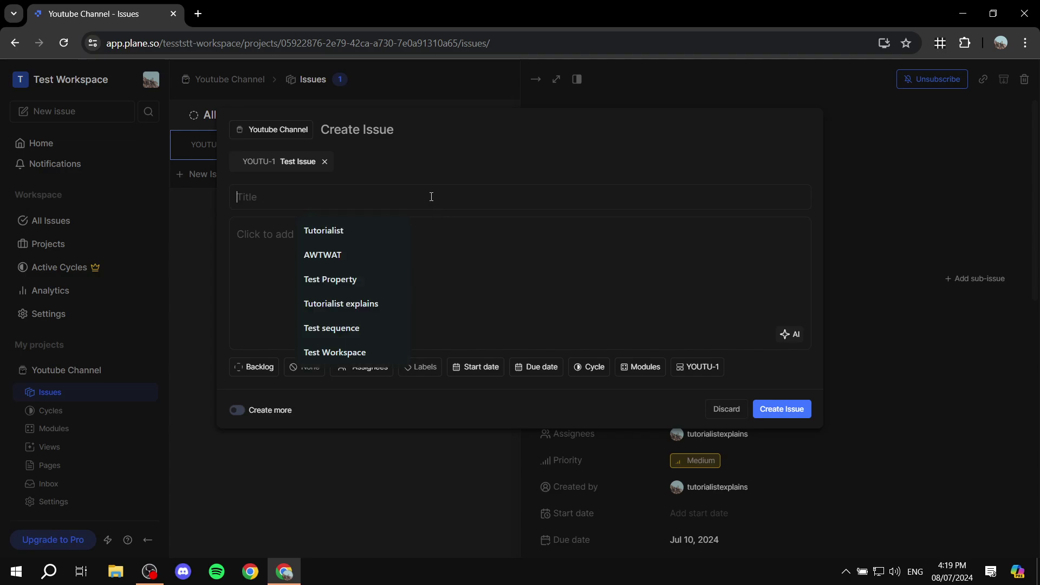
pyautogui.write('Subtask')
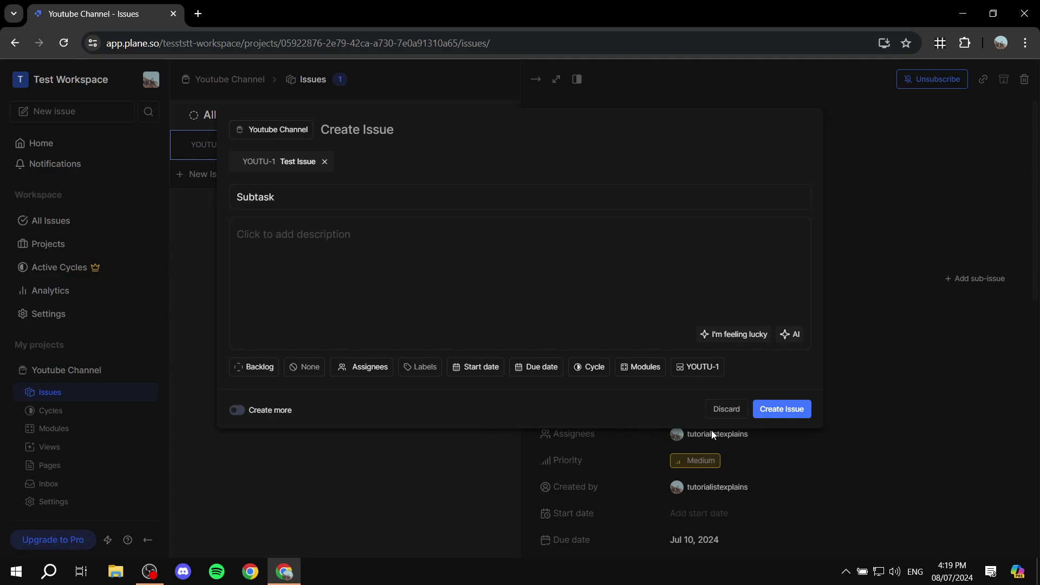
pyautogui.click(786, 409)
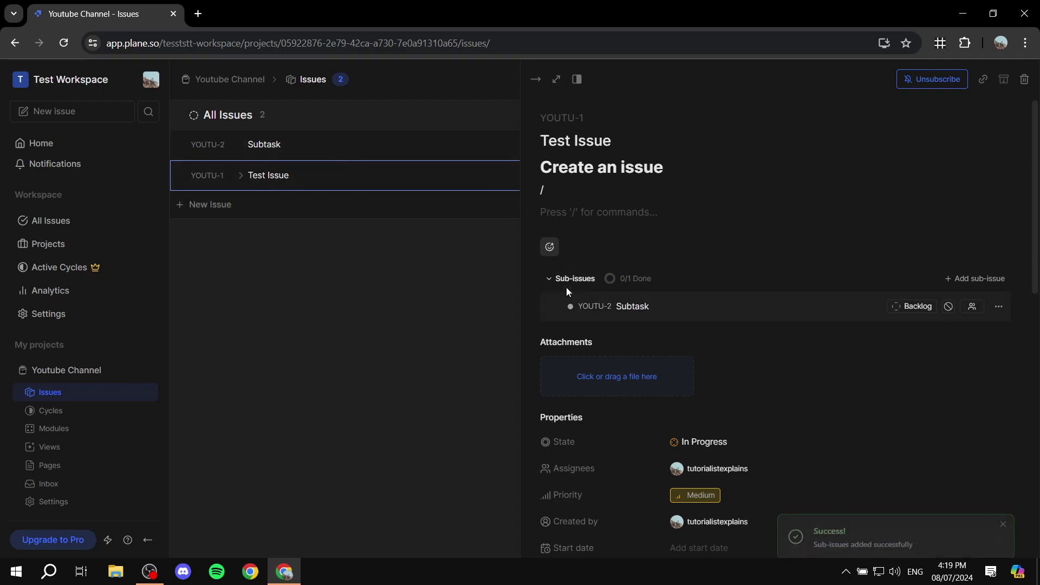
# Step: Add a second sub-issue named 'Another sub'
pyautogui.click(984, 279)
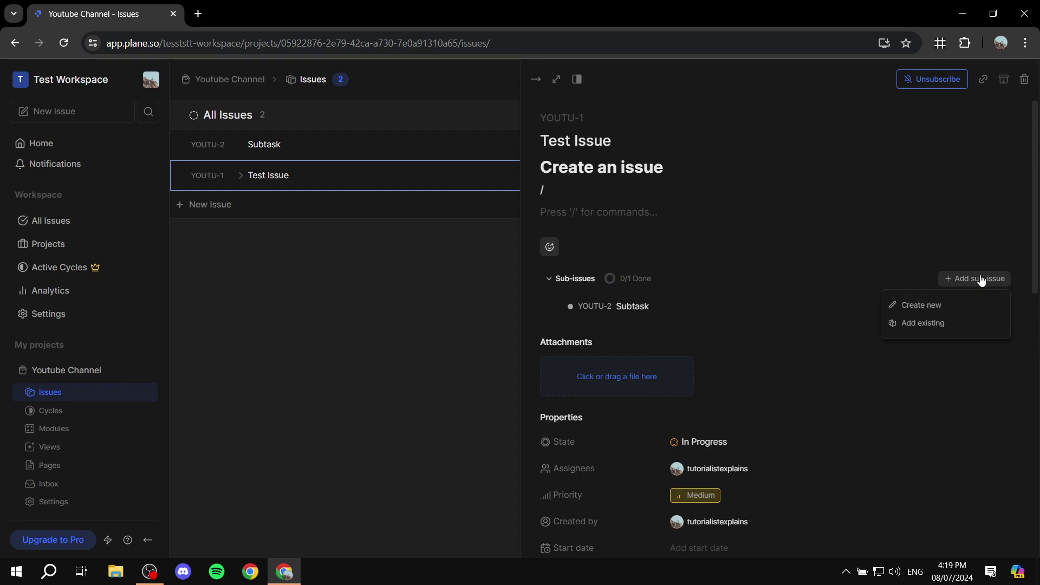
pyautogui.click(953, 307)
pyautogui.click(493, 195)
pyautogui.write('A')
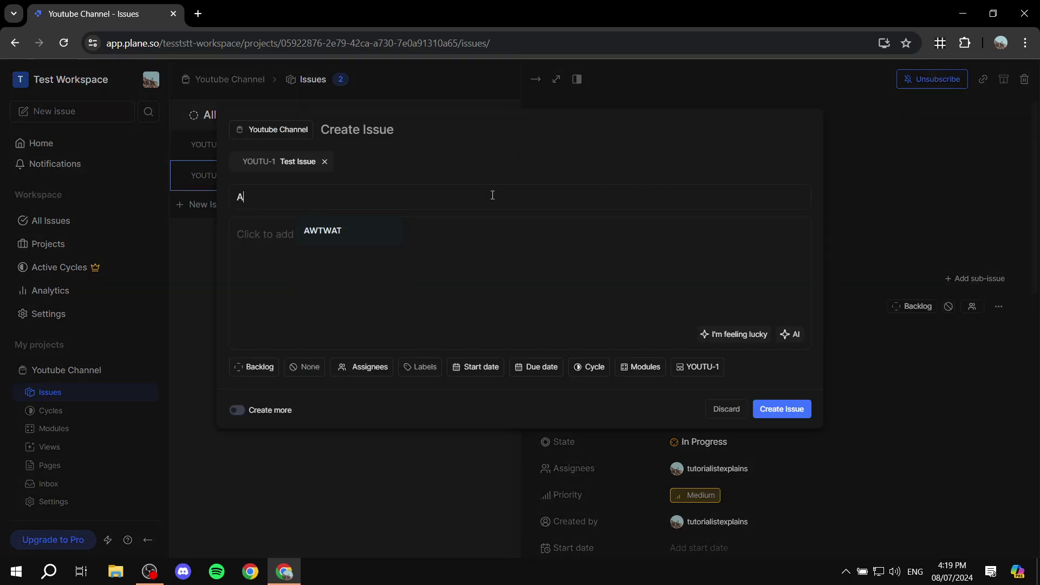
pyautogui.write('nother sub')
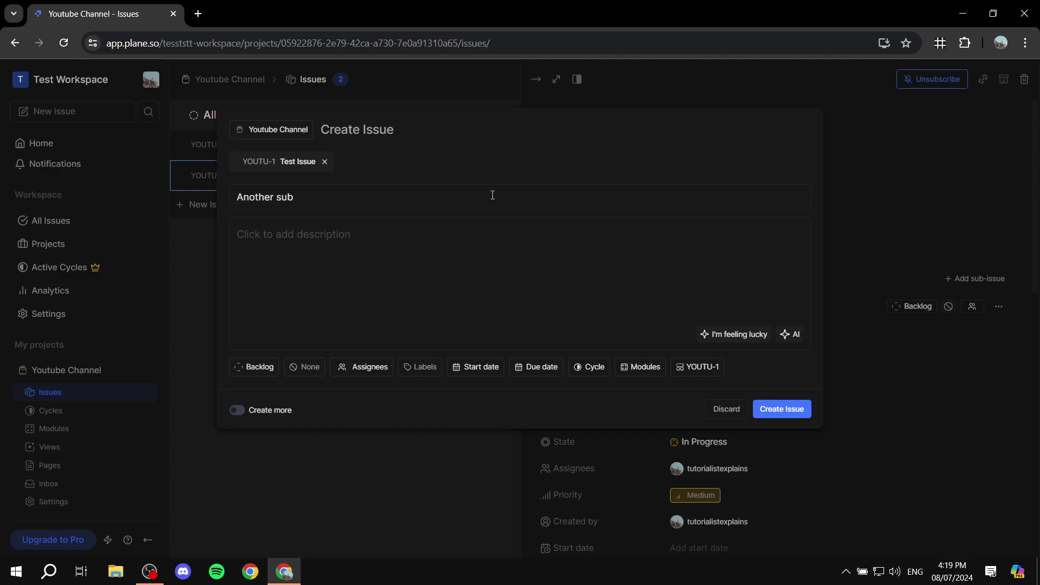
pyautogui.click(783, 410)
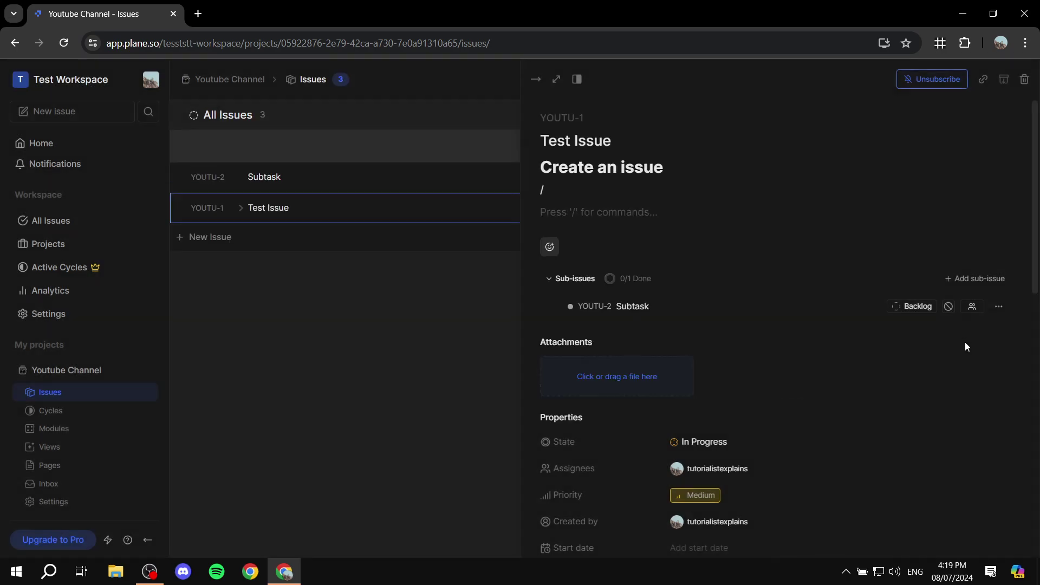
# Step: Mark Subtask as Done and collapse the Sub-issues list
pyautogui.click(921, 309)
pyautogui.click(922, 417)
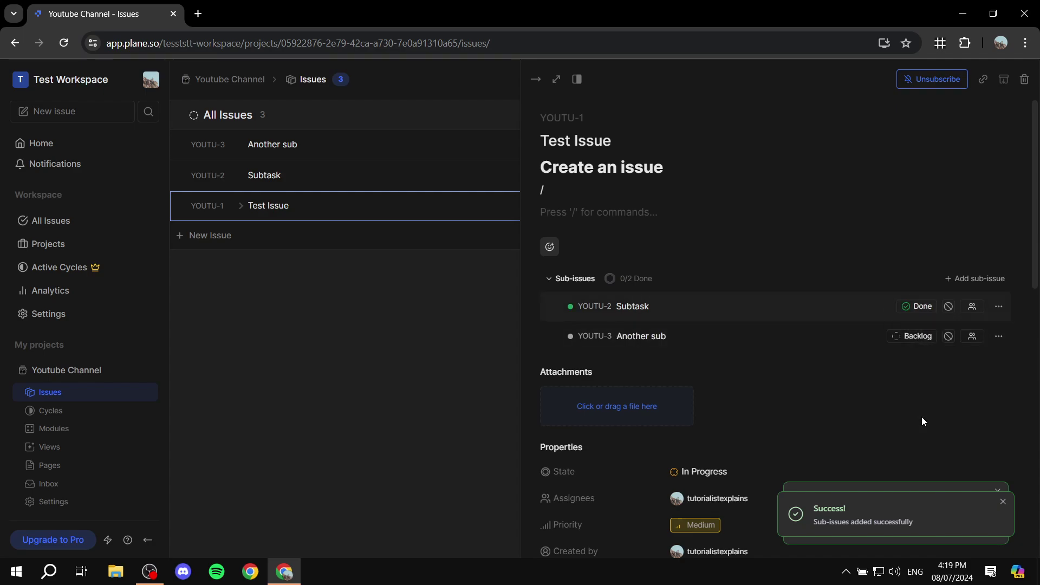
pyautogui.click(549, 279)
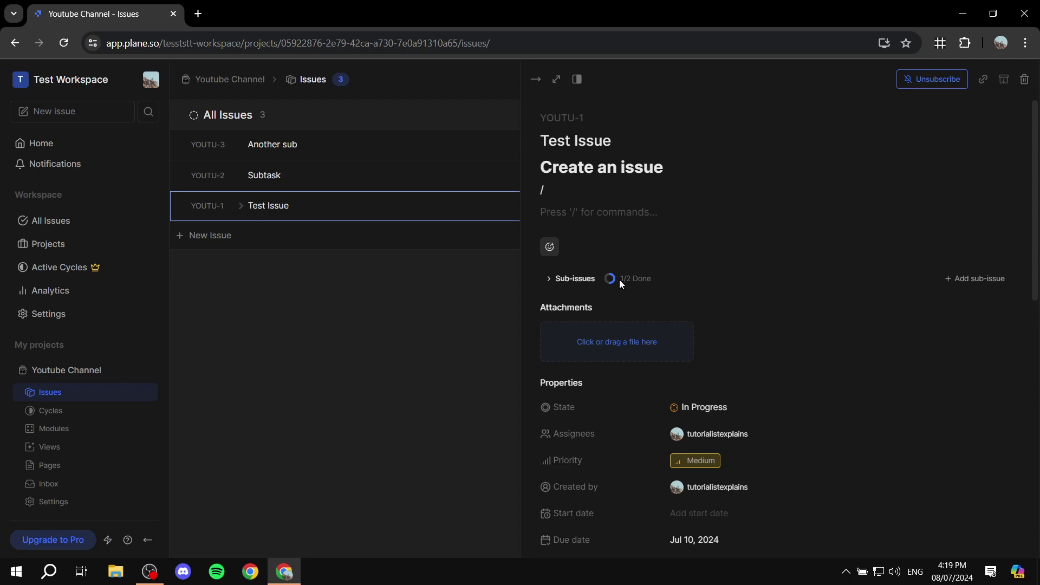
# Step: Mark Another sub as Done and collapse the sub-issues list
pyautogui.click(553, 278)
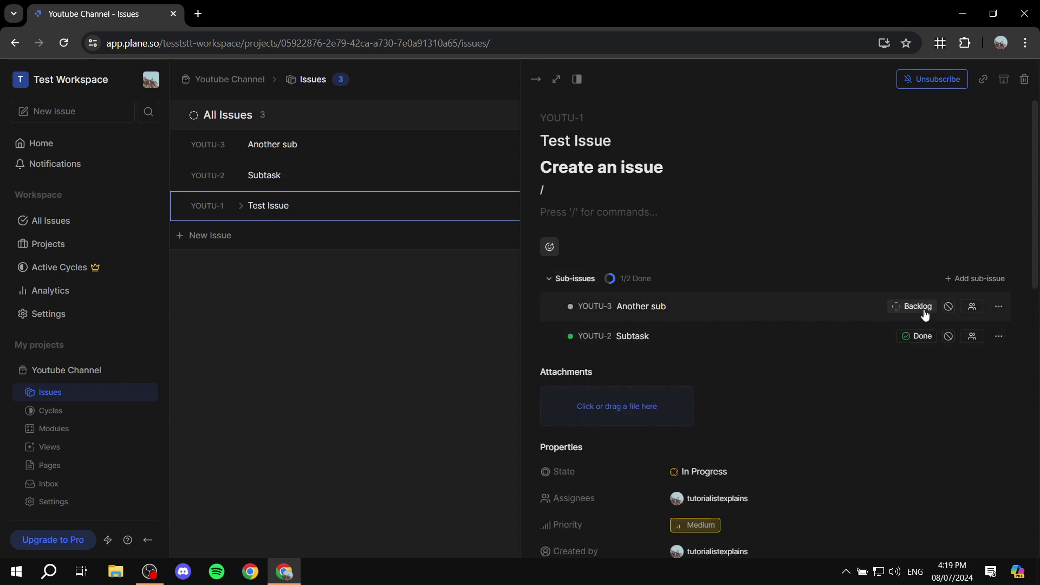
pyautogui.click(921, 309)
pyautogui.click(932, 416)
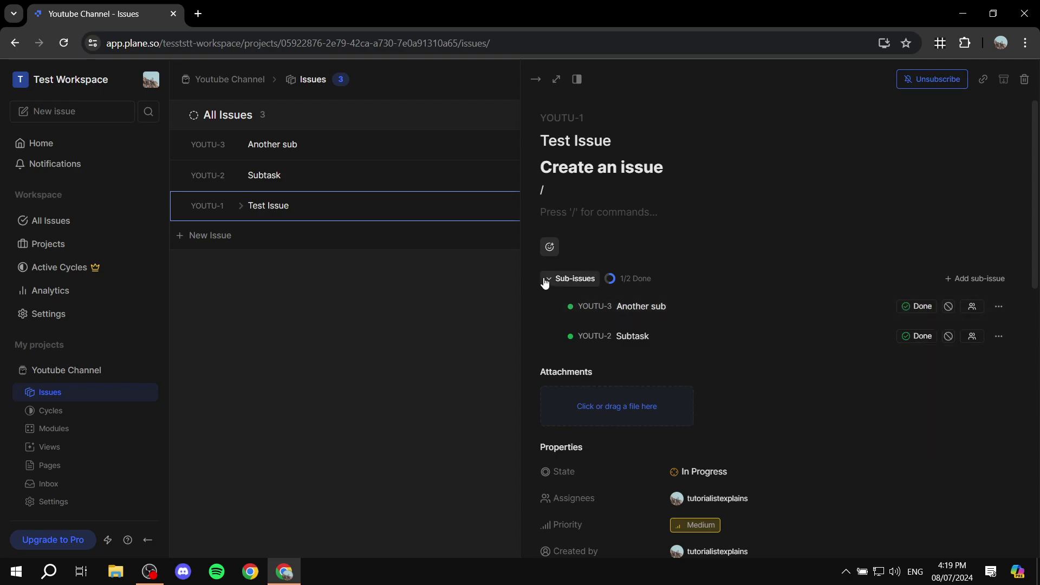
pyautogui.click(548, 279)
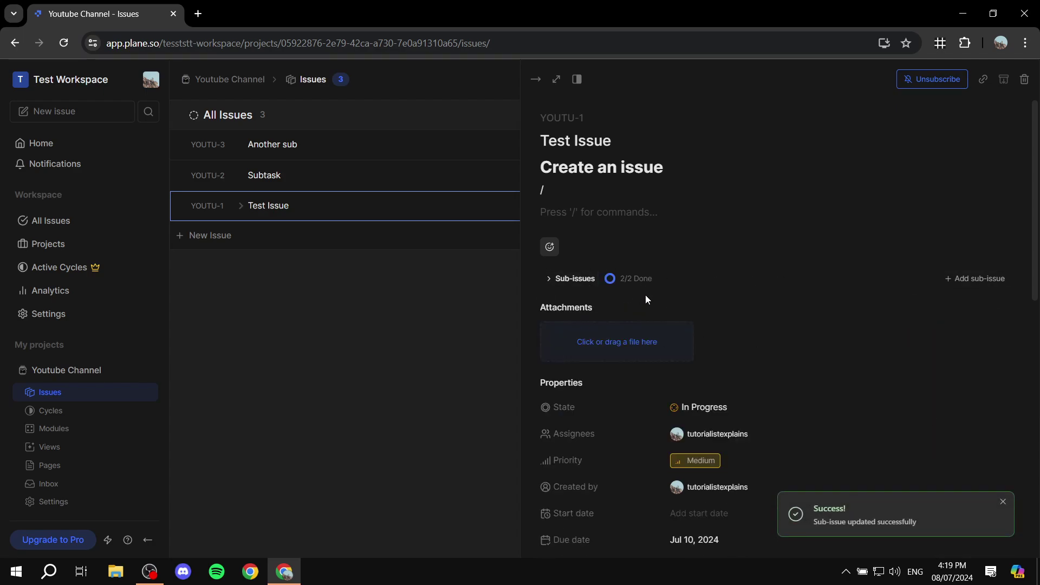
# Step: Switch Test Issue's state to Done, then back to In Progress
pyautogui.click(729, 409)
pyautogui.click(714, 522)
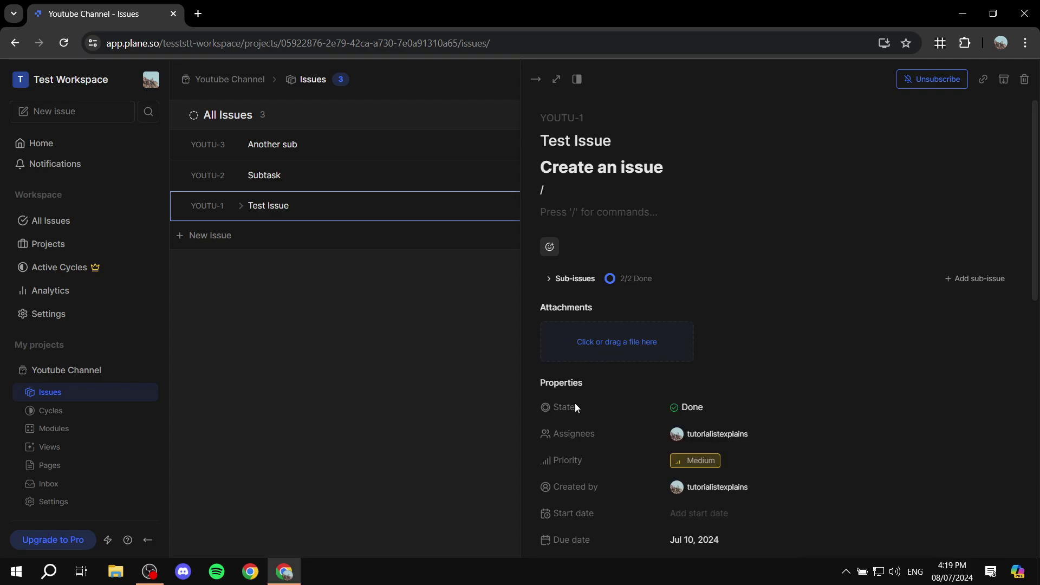
pyautogui.click(746, 412)
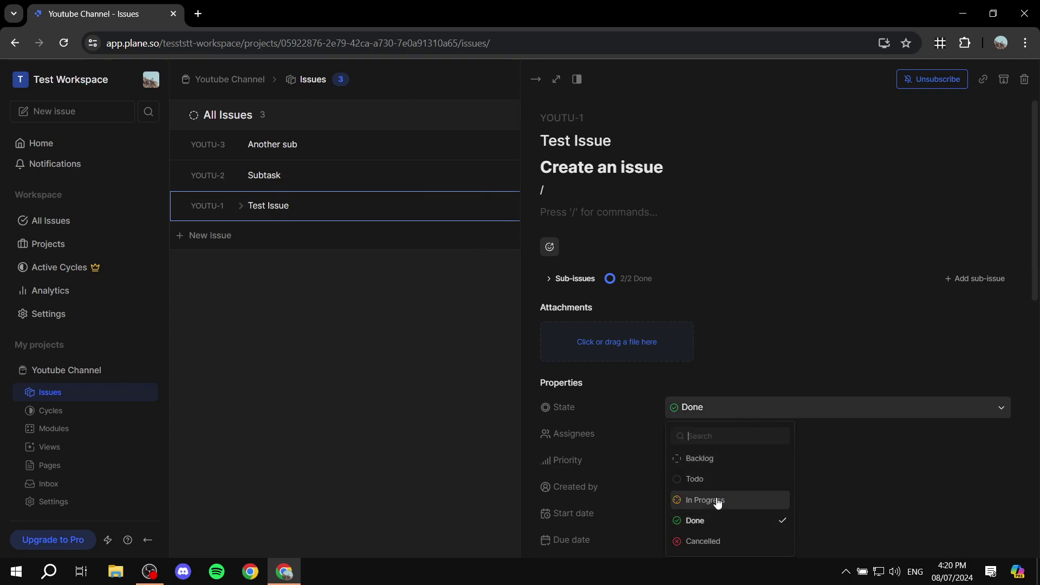
pyautogui.click(718, 502)
# Step: Set Another sub back to In Progress and close the issue details
pyautogui.click(550, 279)
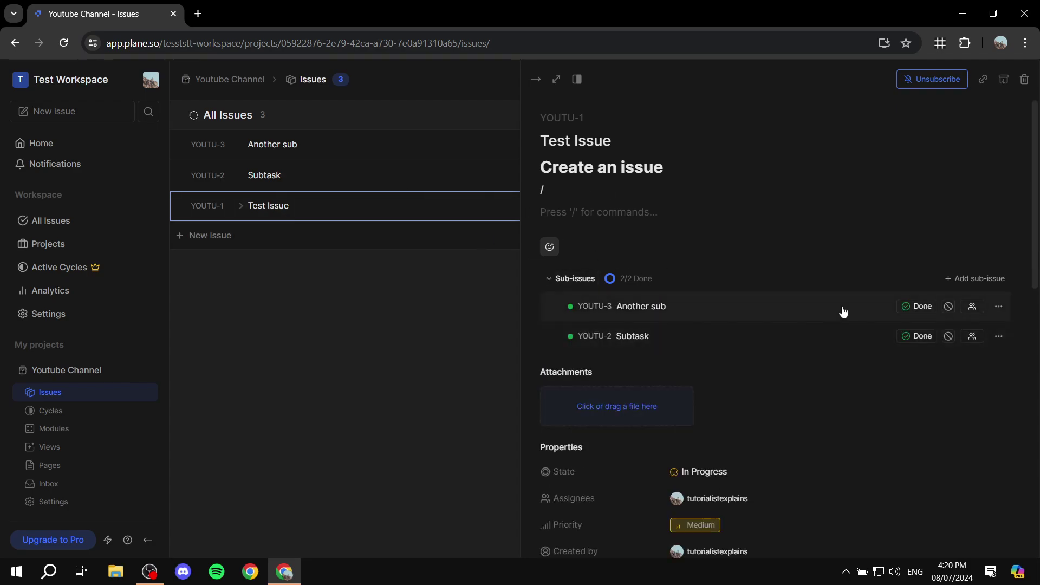
pyautogui.click(916, 307)
pyautogui.click(933, 391)
pyautogui.click(394, 316)
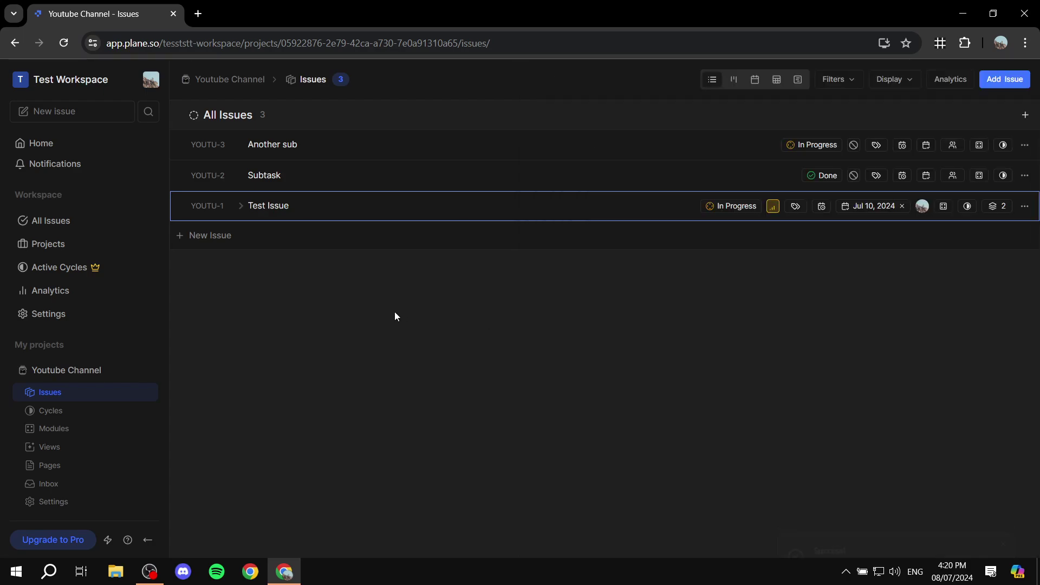
# Step: Create the cycle 'First Cycle' spanning Jul 08 to Jul 31, 2024
pyautogui.click(109, 417)
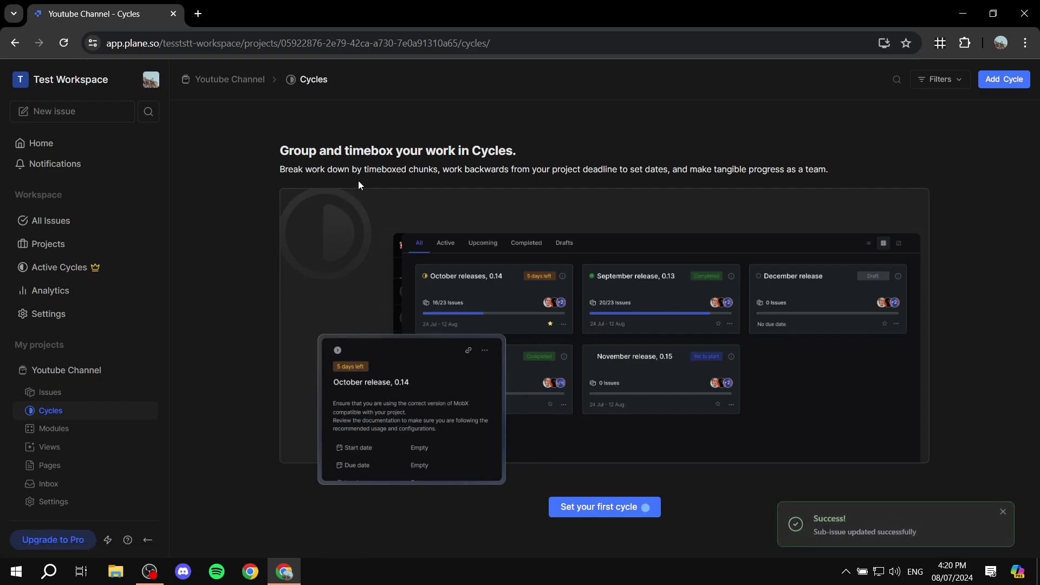
pyautogui.click(579, 513)
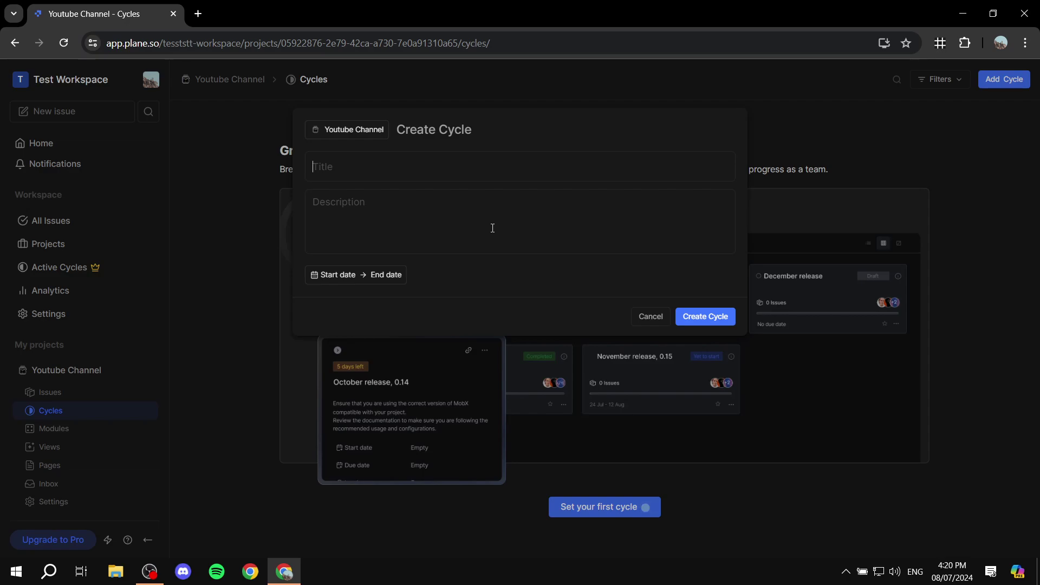
pyautogui.write('First Cycle')
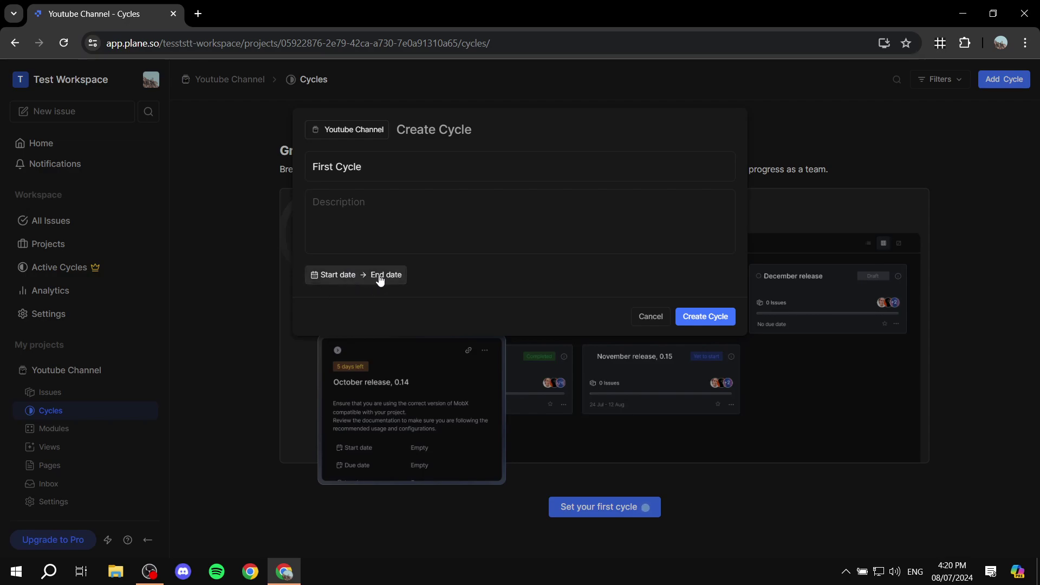
pyautogui.click(339, 276)
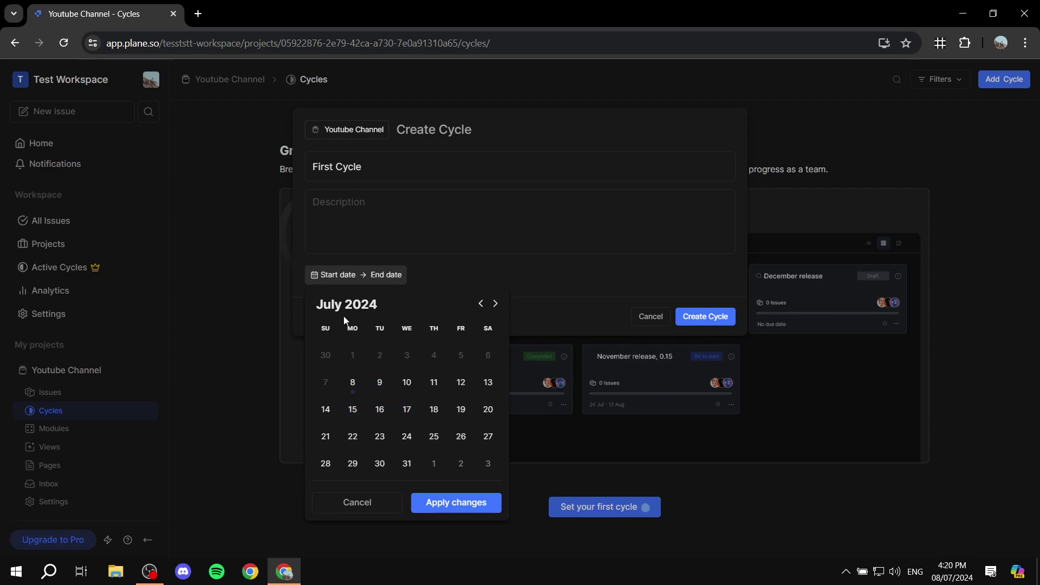
pyautogui.click(355, 385)
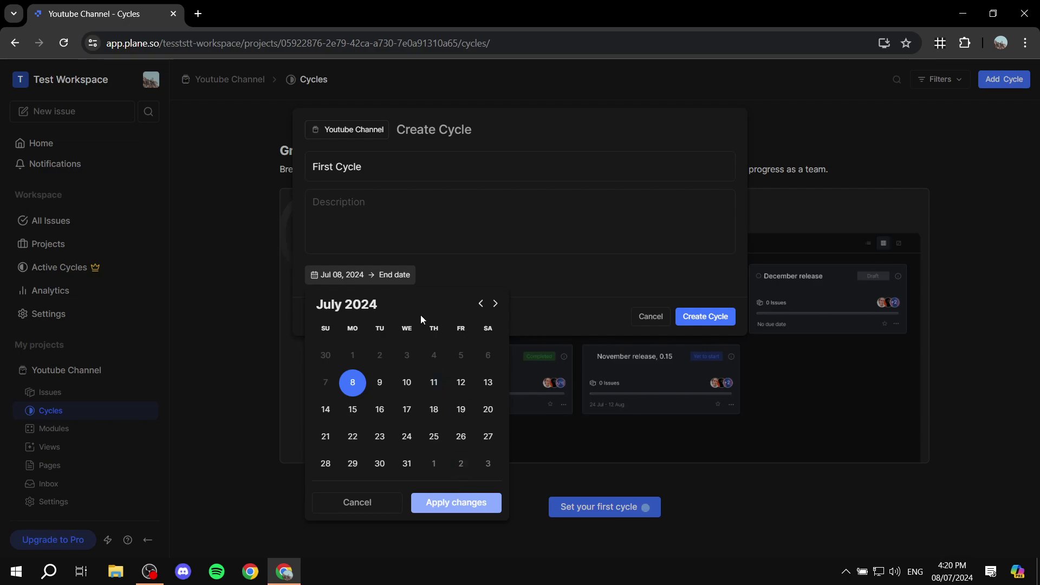
pyautogui.click(407, 464)
pyautogui.click(483, 512)
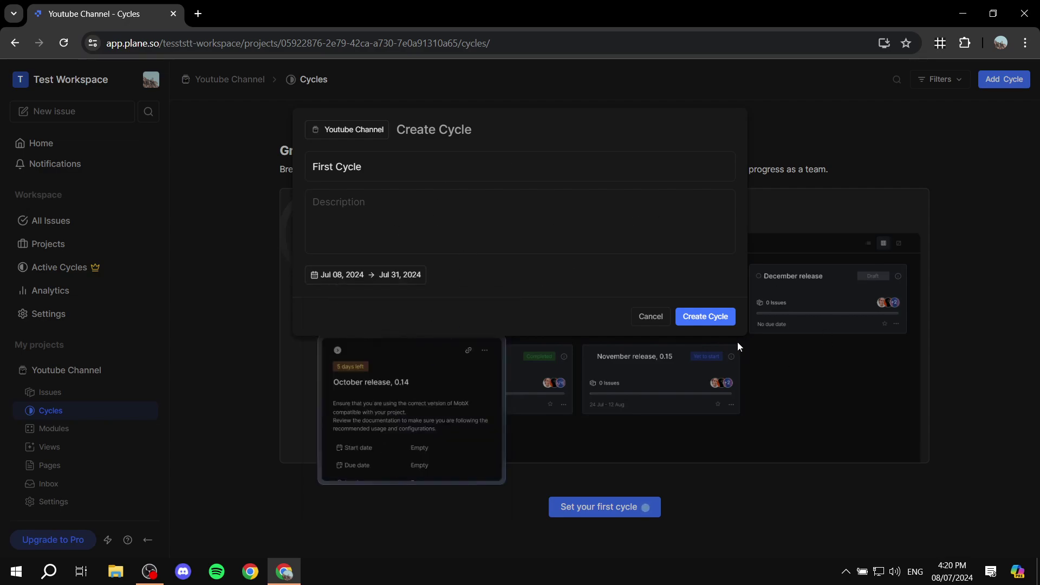
pyautogui.click(717, 316)
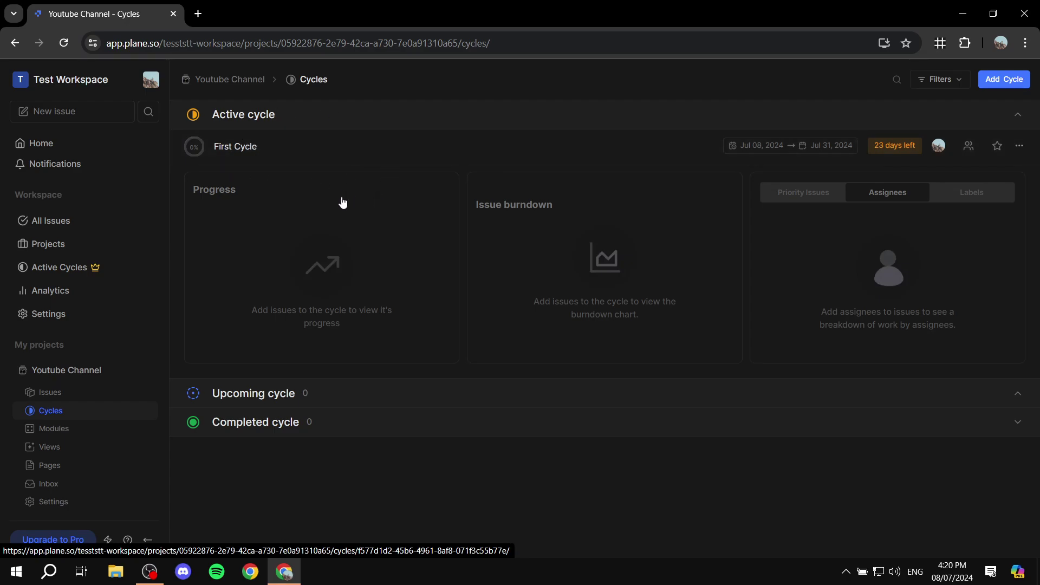
# Step: Assign Test Issue to First Cycle from its details panel
pyautogui.click(49, 392)
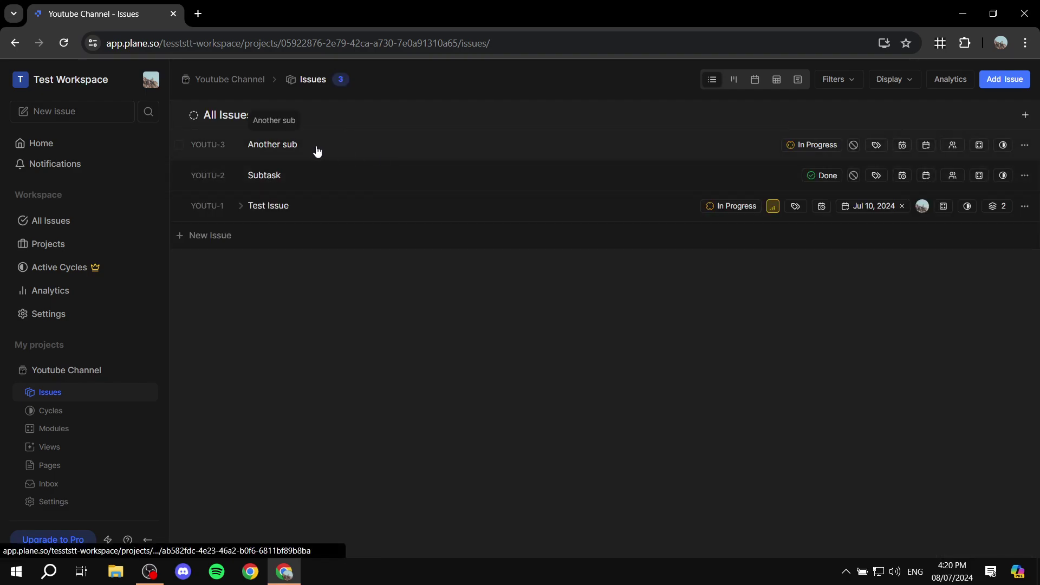
pyautogui.click(309, 215)
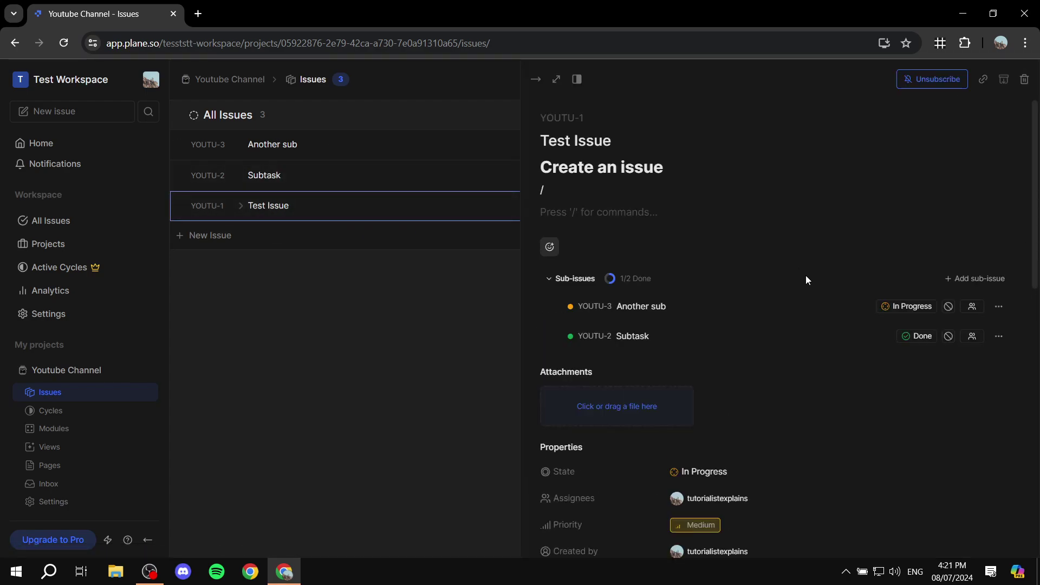
pyautogui.scroll(-7, 742, 261)
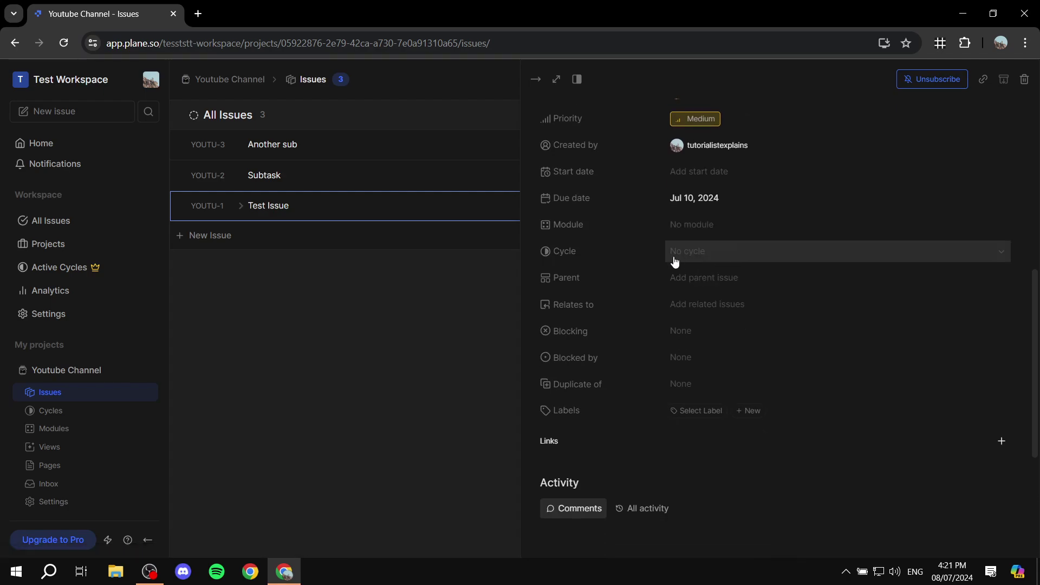
pyautogui.click(727, 261)
pyautogui.click(709, 332)
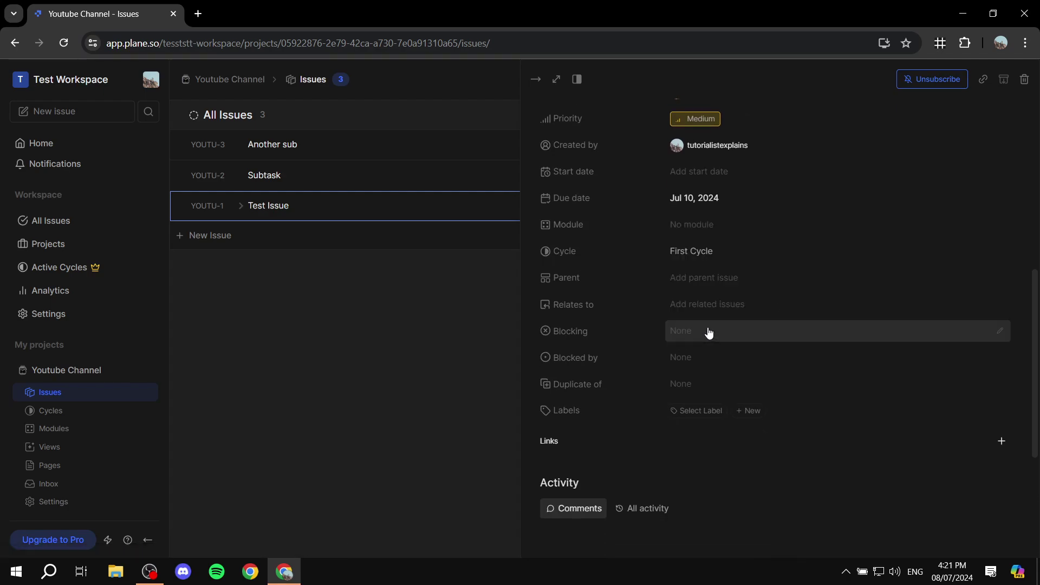
# Step: Close the panel, check First Cycle's progress, and return to the issues list
pyautogui.click(496, 332)
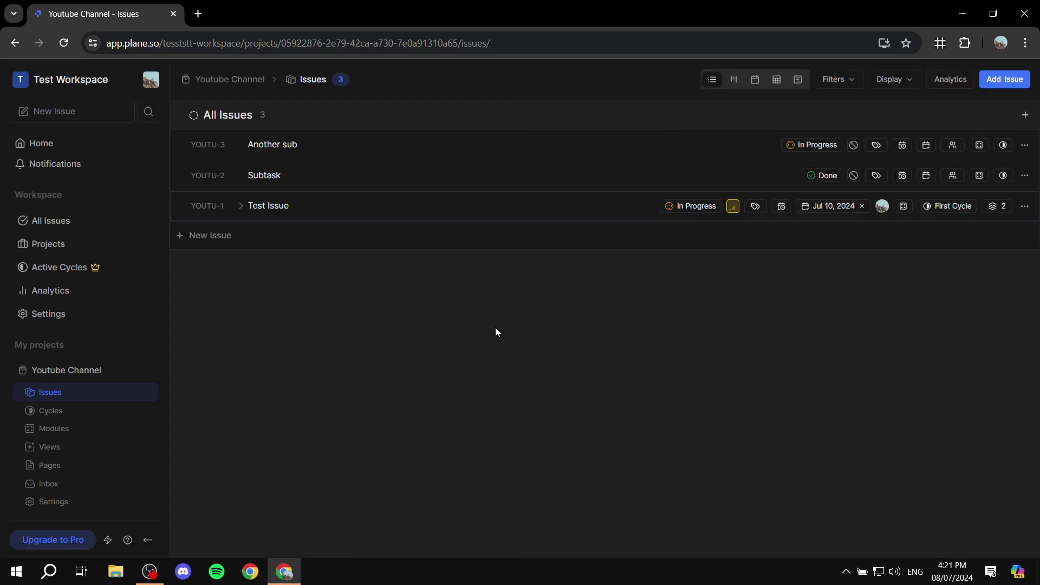
pyautogui.click(57, 413)
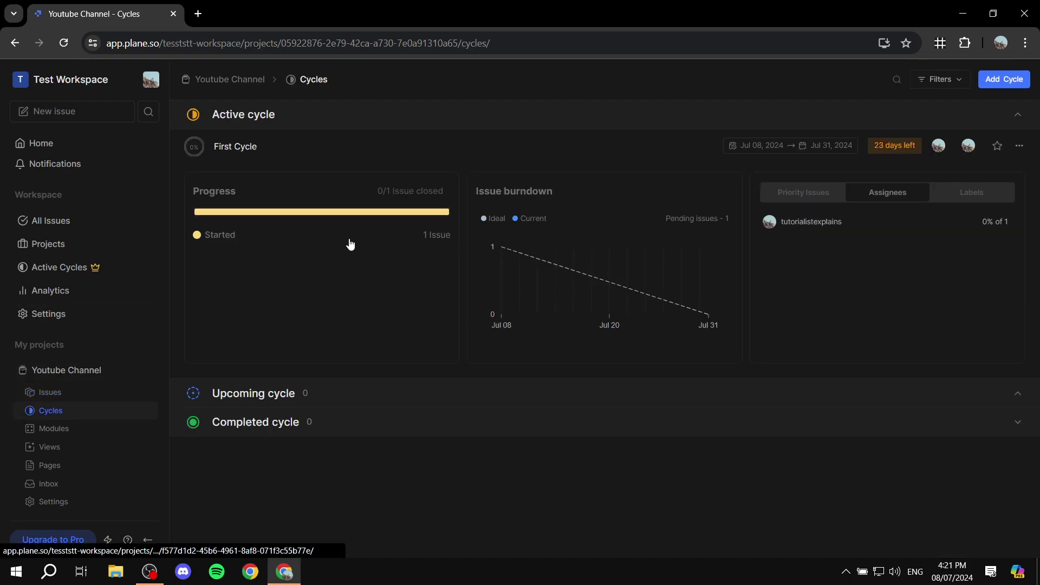
pyautogui.click(71, 396)
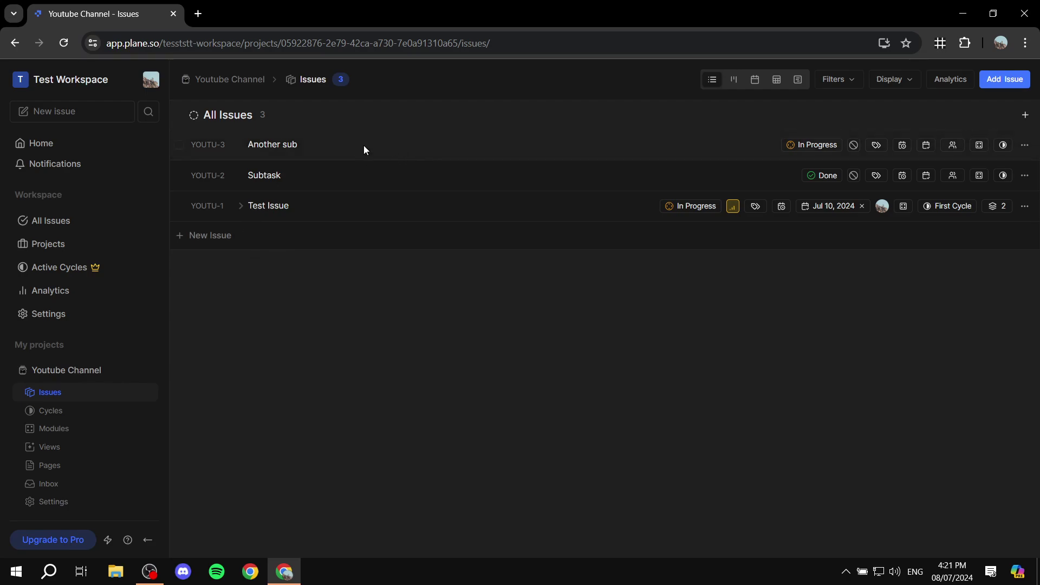
# Step: Cycle the issues through board, calendar, spreadsheet, Gantt and list layouts, ending on board
pyautogui.click(734, 81)
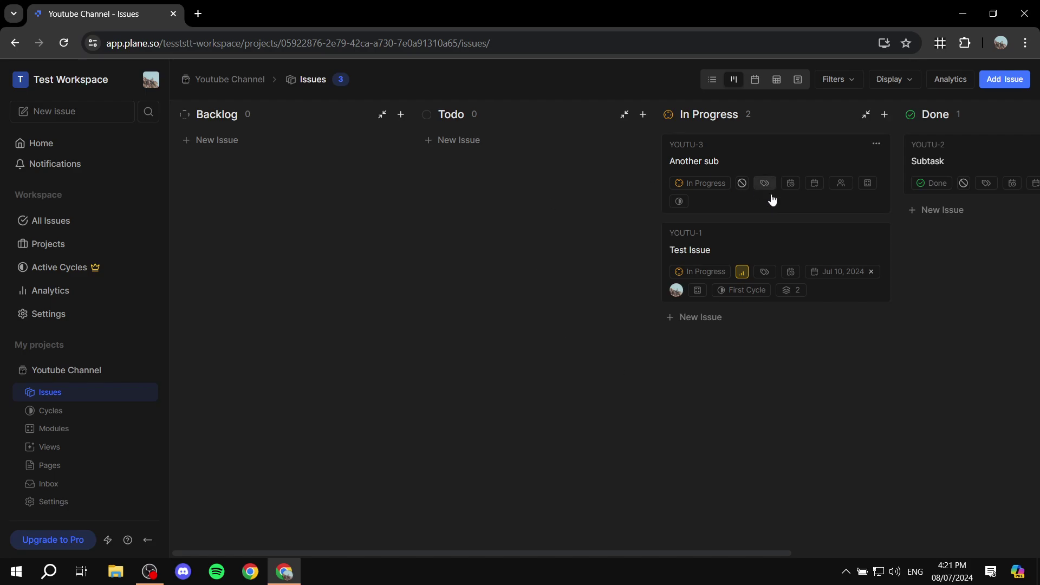
pyautogui.click(757, 85)
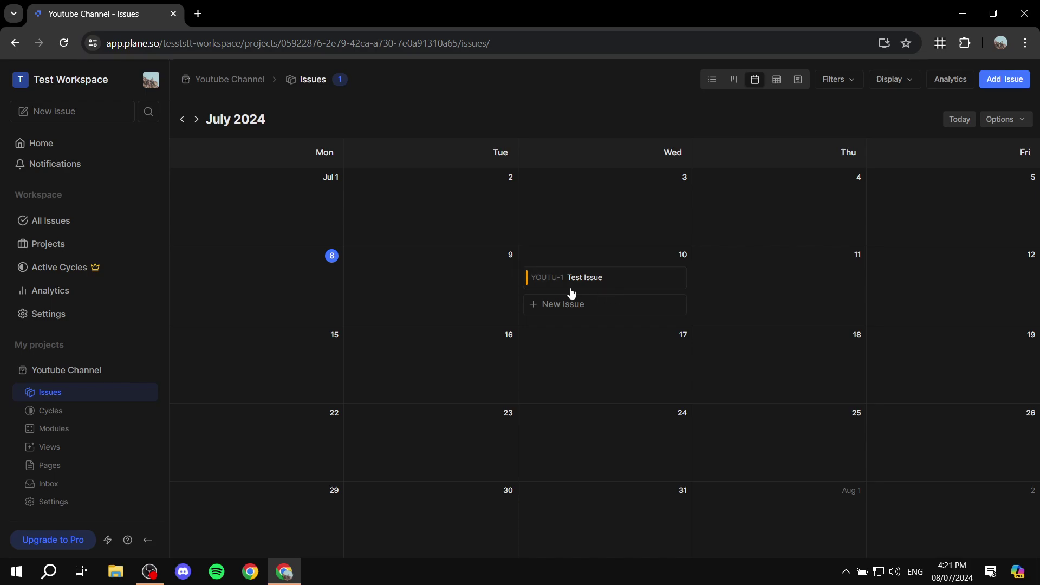
pyautogui.click(776, 81)
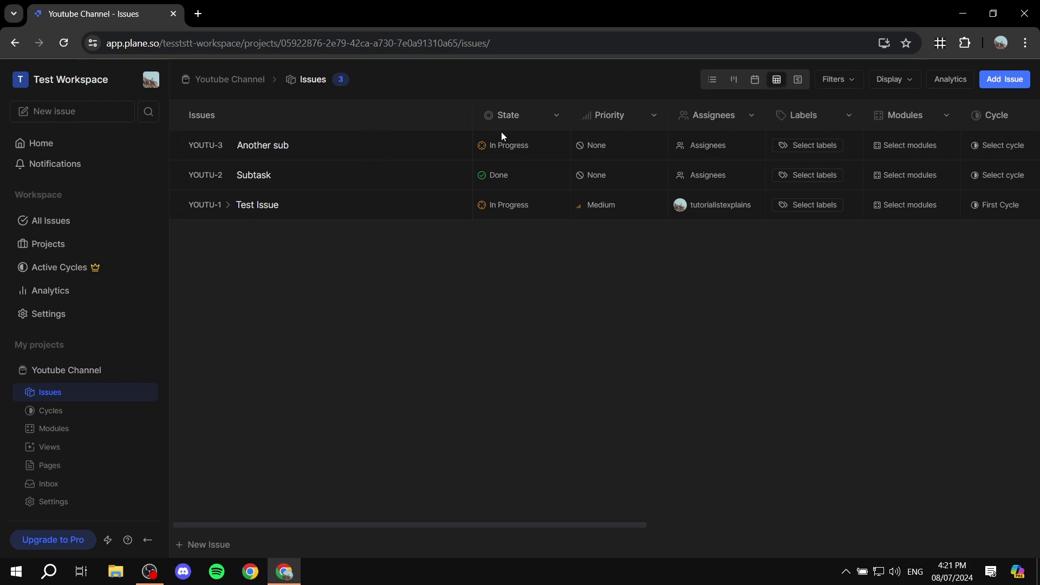
pyautogui.moveTo(465, 518); pyautogui.dragTo(335, 496)
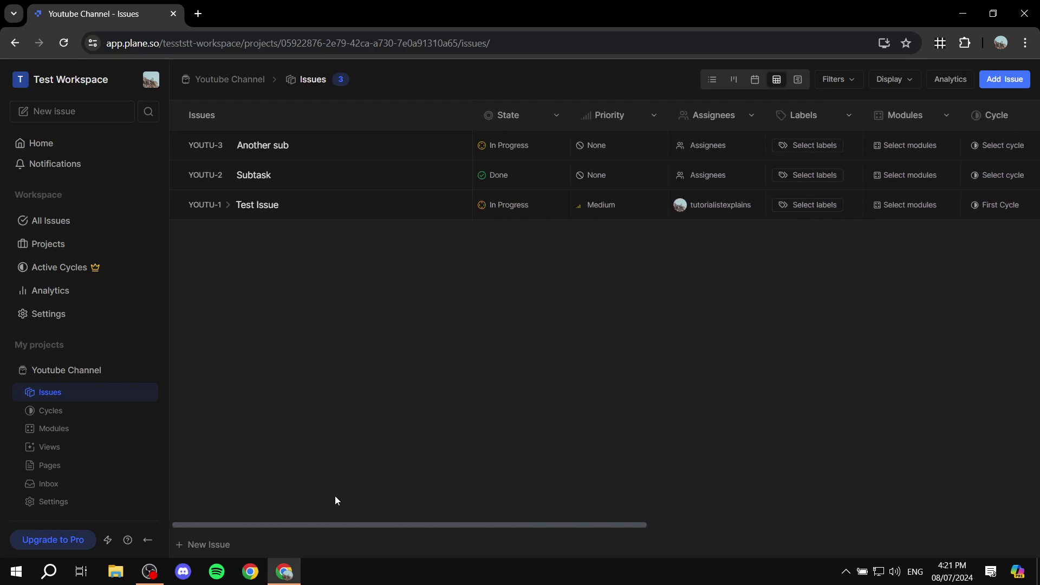
pyautogui.click(798, 80)
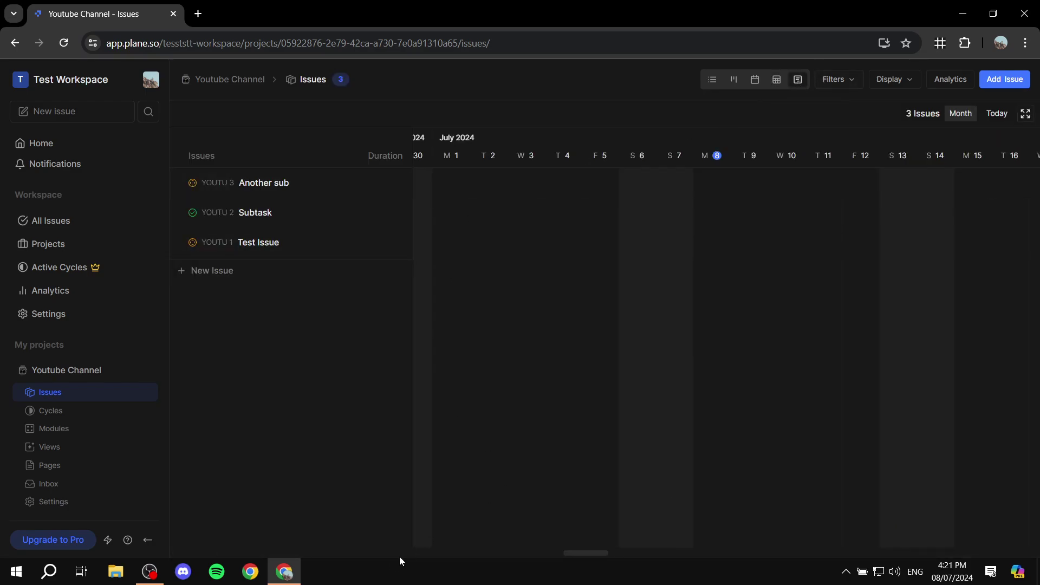
pyautogui.moveTo(599, 554); pyautogui.dragTo(578, 545)
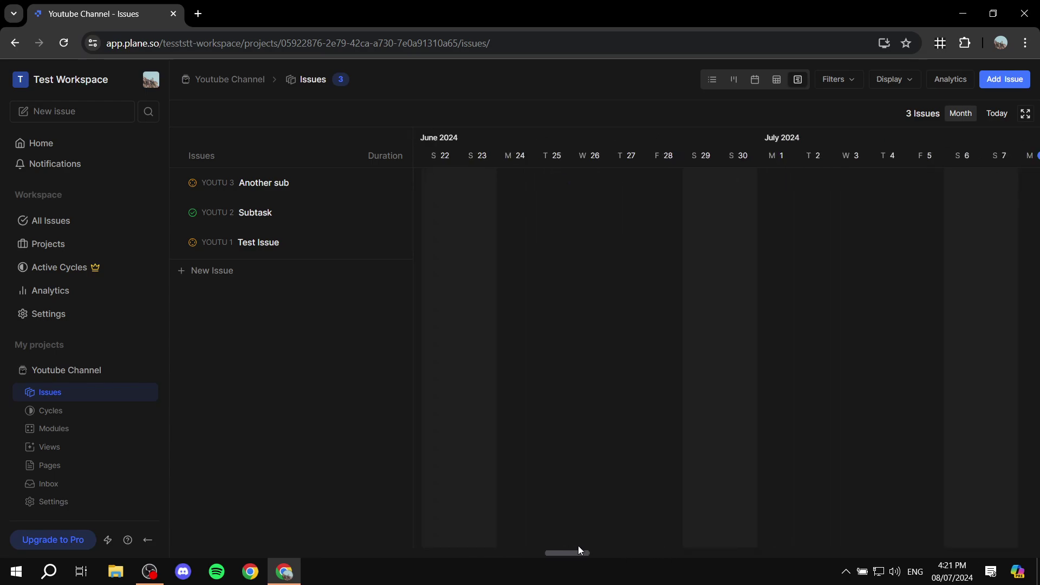
pyautogui.click(710, 80)
pyautogui.click(734, 80)
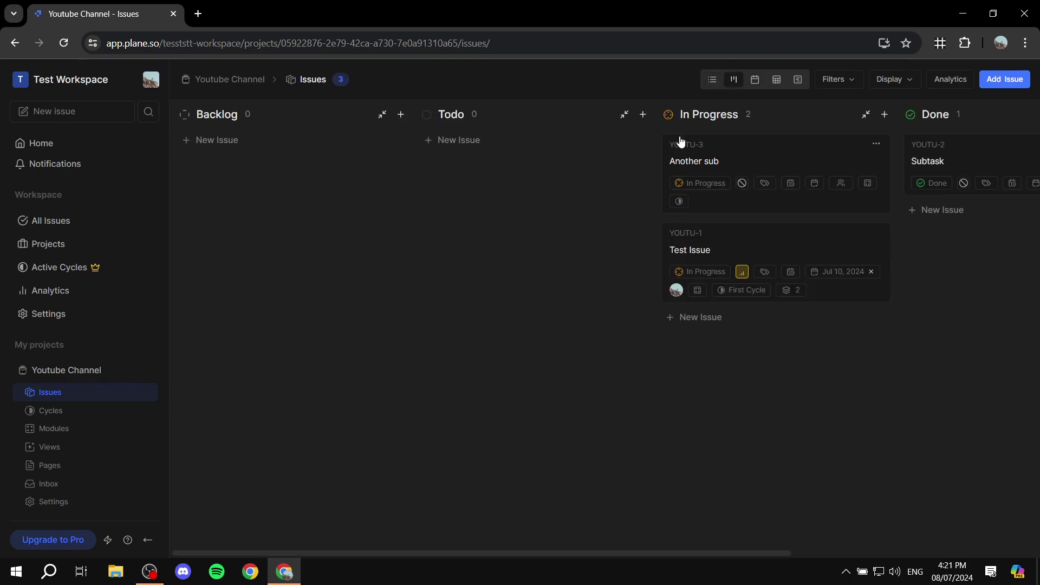
# Step: Browse the Filters and Display options, close them, and go to the Modules page
pyautogui.click(840, 79)
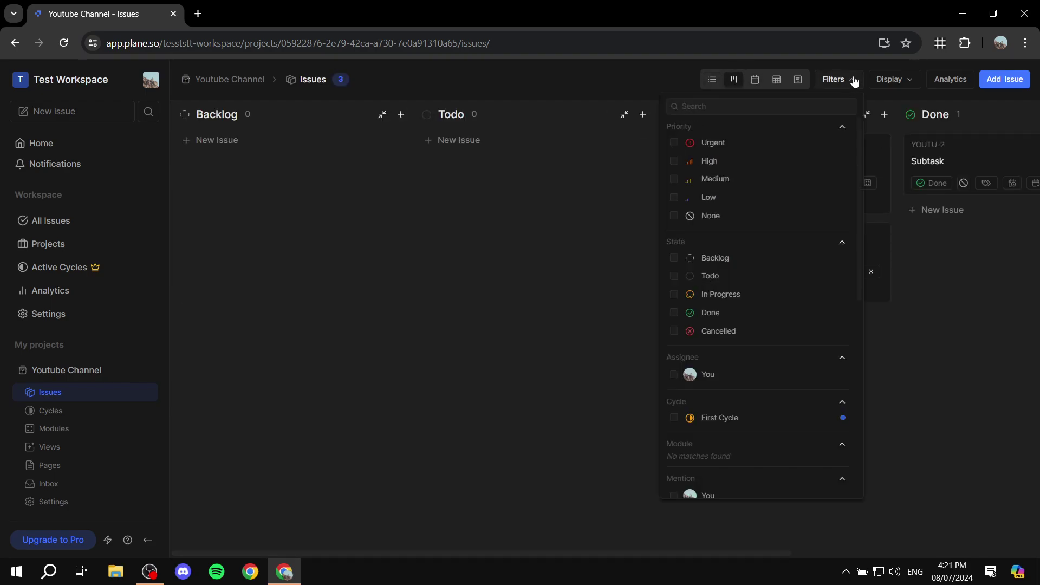
pyautogui.click(856, 81)
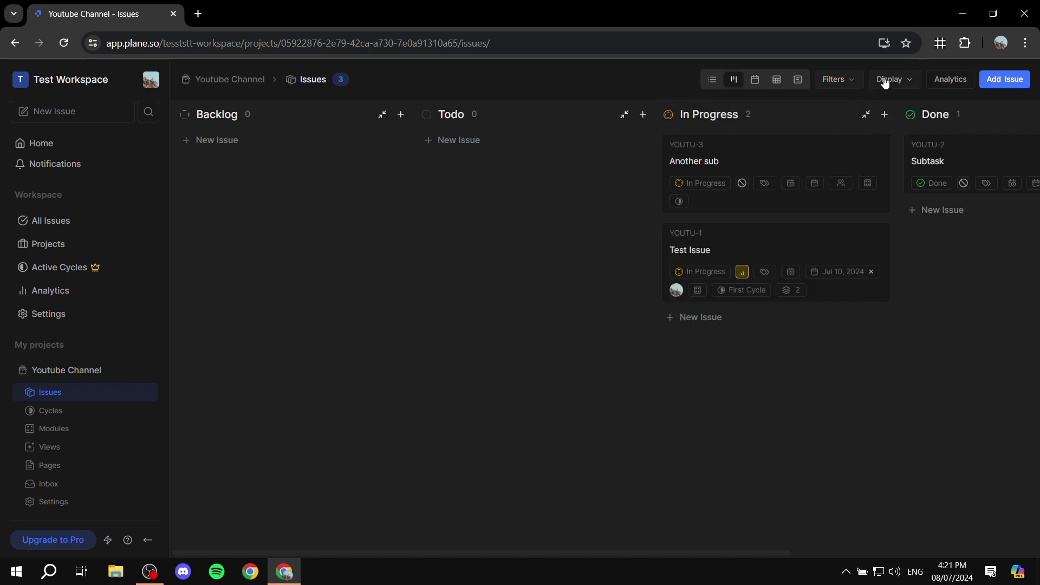
pyautogui.click(886, 80)
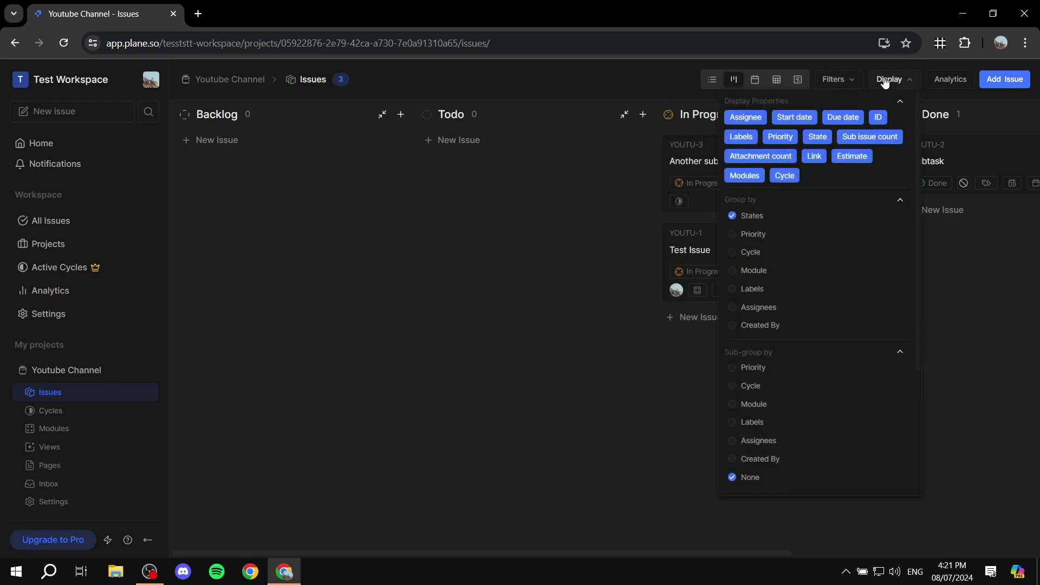
pyautogui.click(885, 81)
pyautogui.click(838, 80)
pyautogui.scroll(-10, 785, 228)
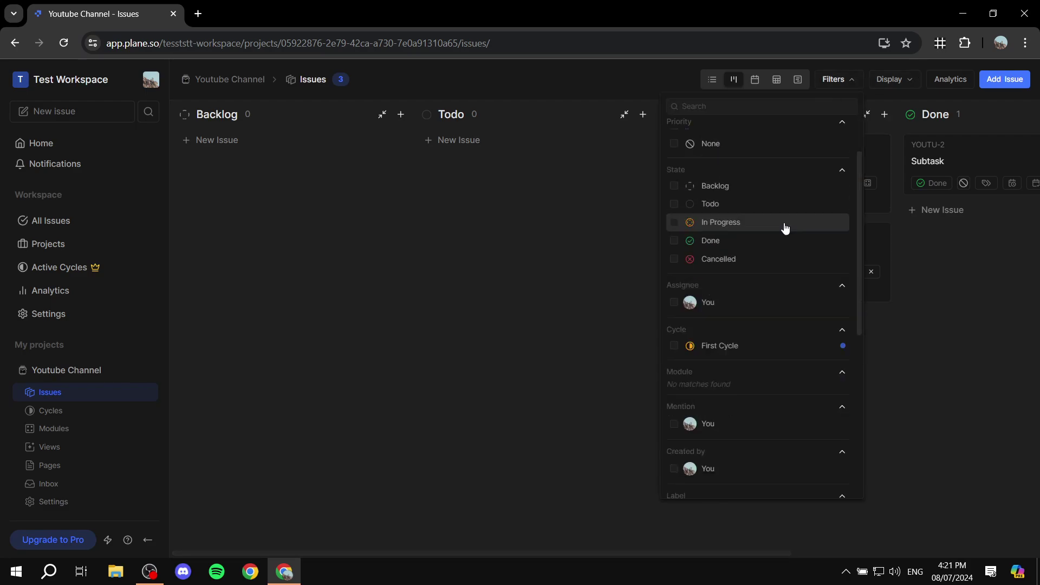
pyautogui.click(469, 373)
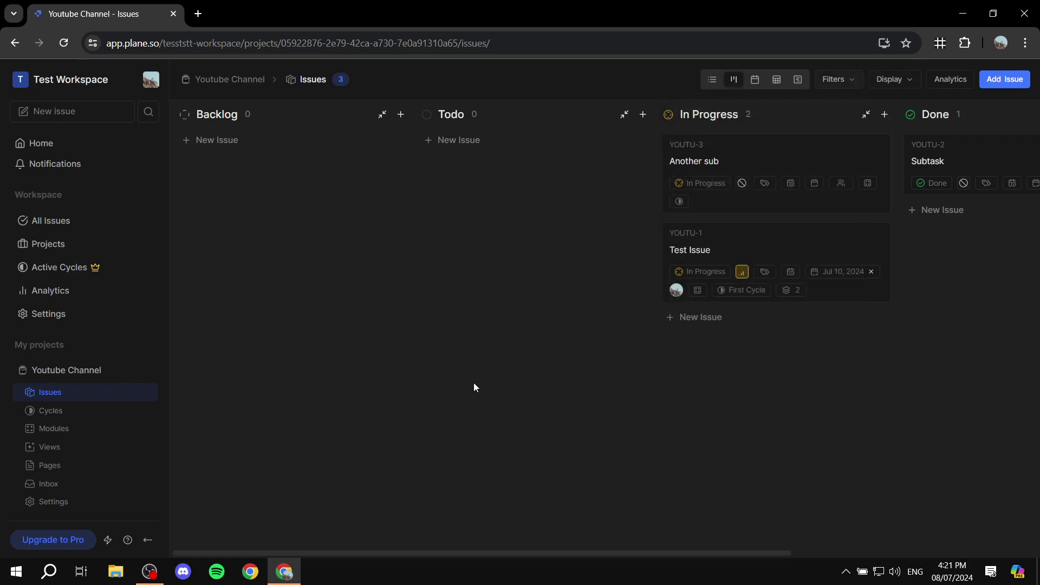
pyautogui.click(67, 435)
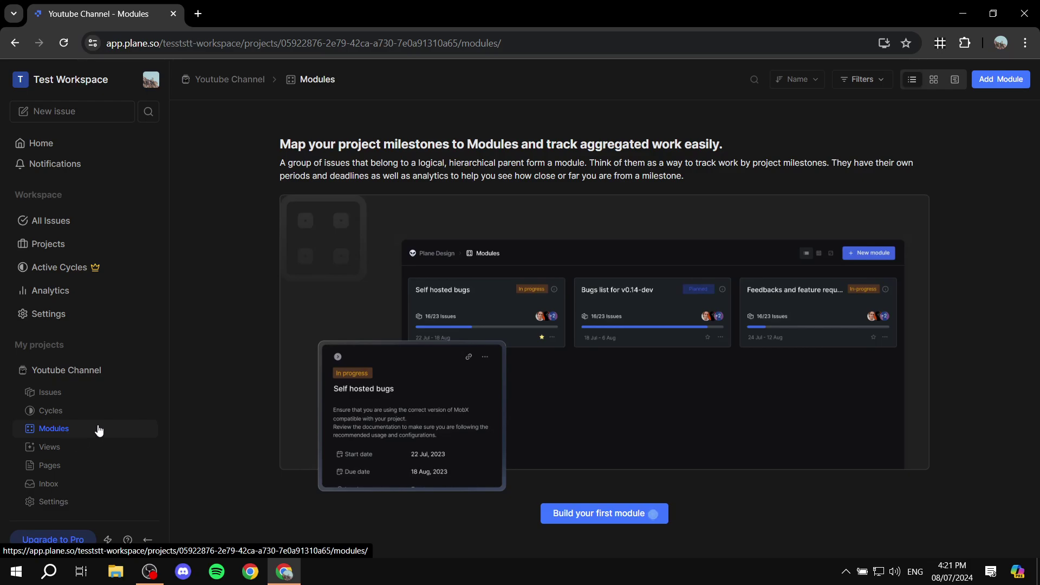
# Step: Create the 'Script Writing' module with status In Progress and yourself as lead
pyautogui.click(630, 515)
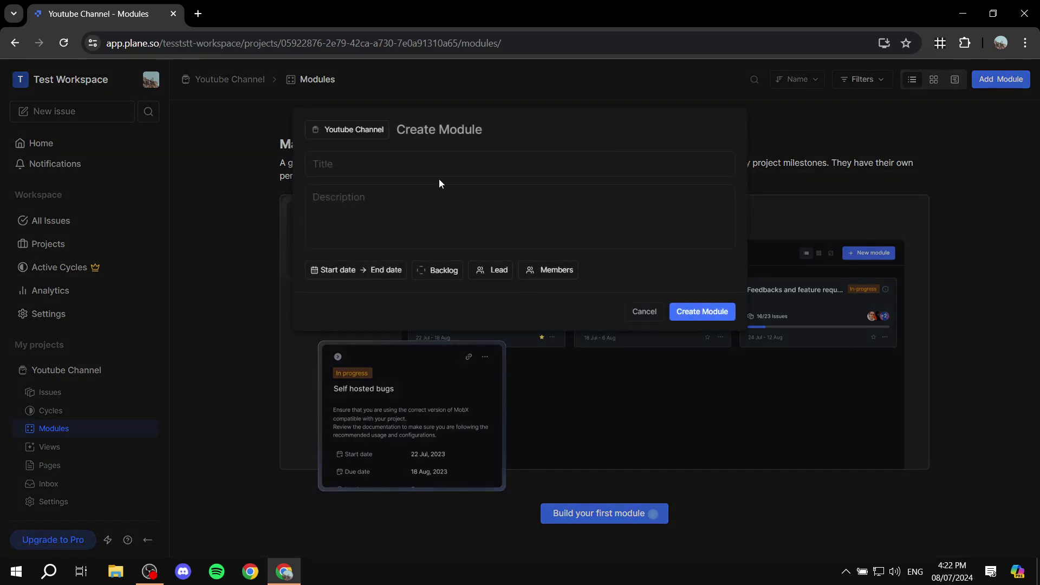
pyautogui.write('Script Writing')
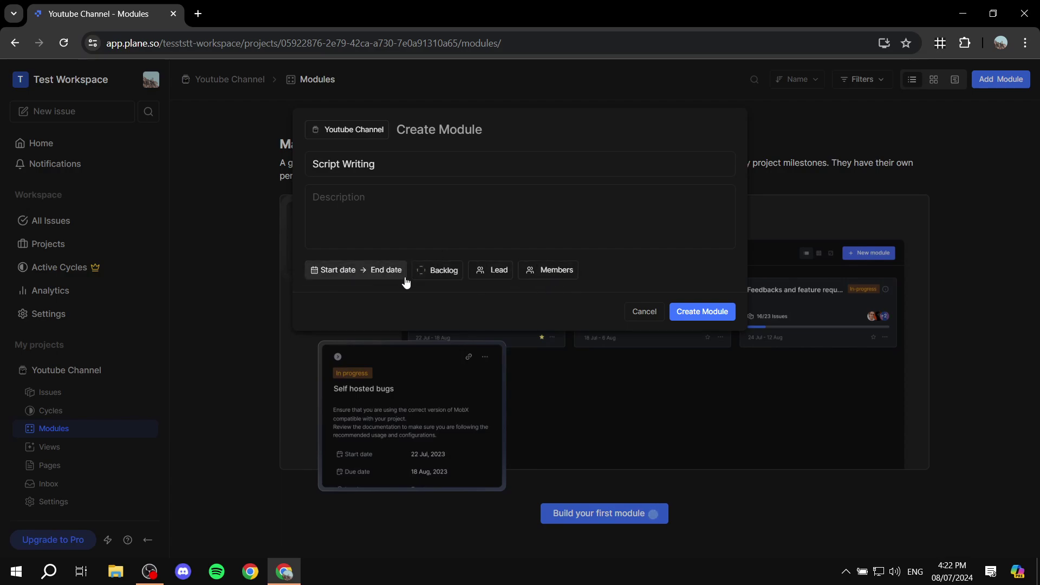
pyautogui.click(438, 275)
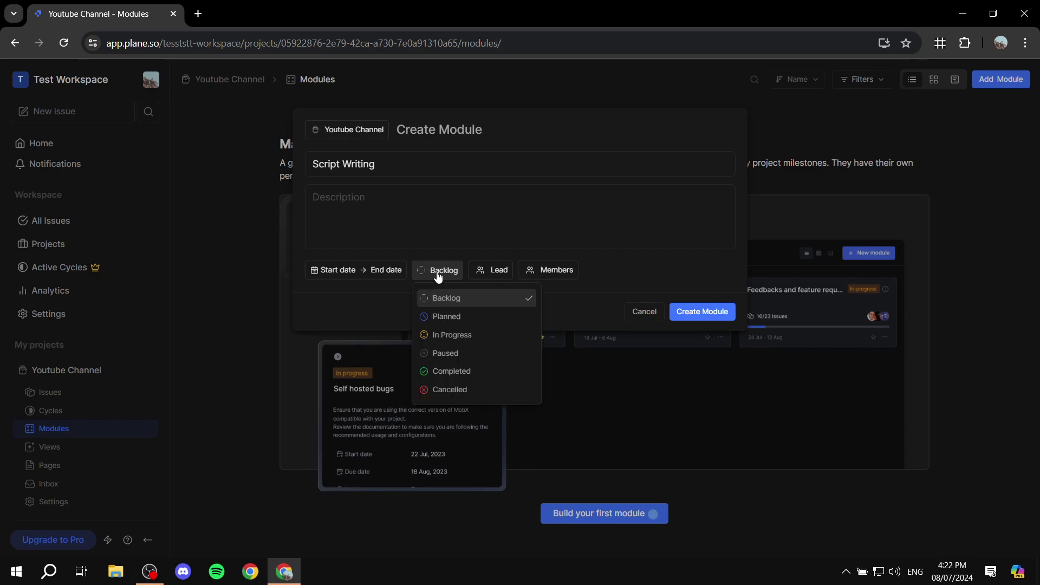
pyautogui.click(490, 336)
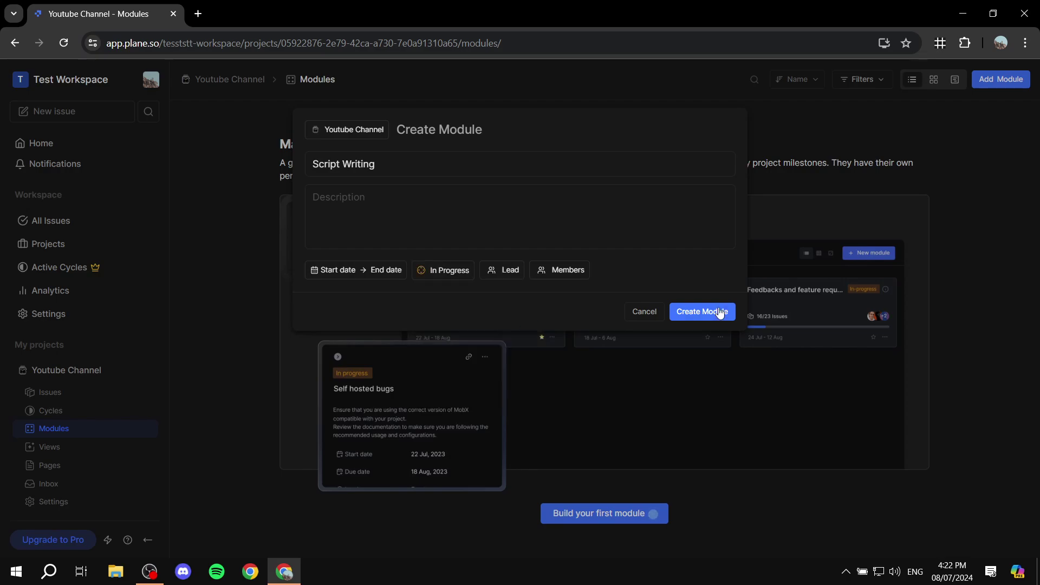
pyautogui.click(512, 275)
pyautogui.click(491, 321)
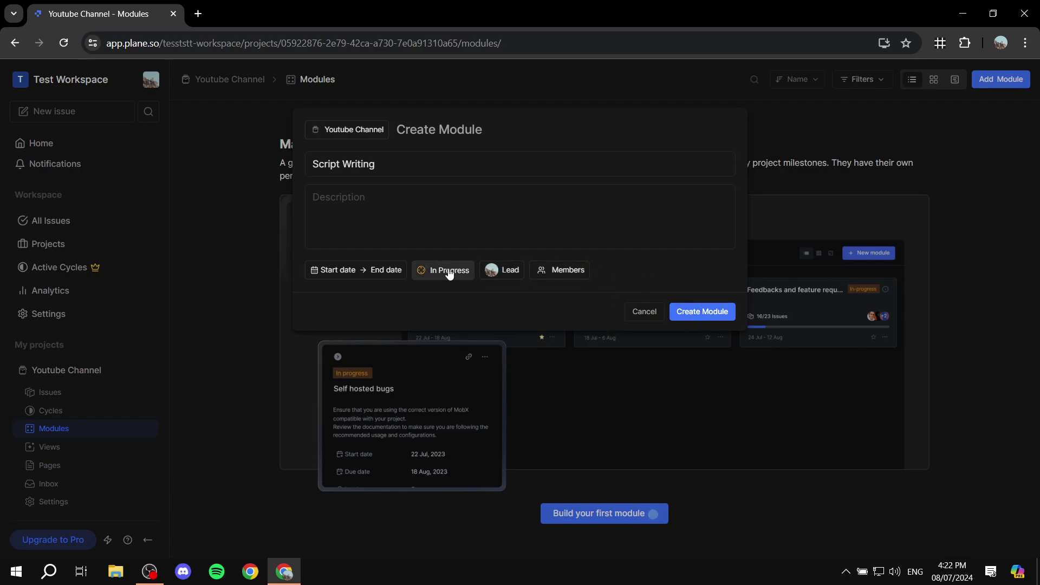
pyautogui.click(729, 312)
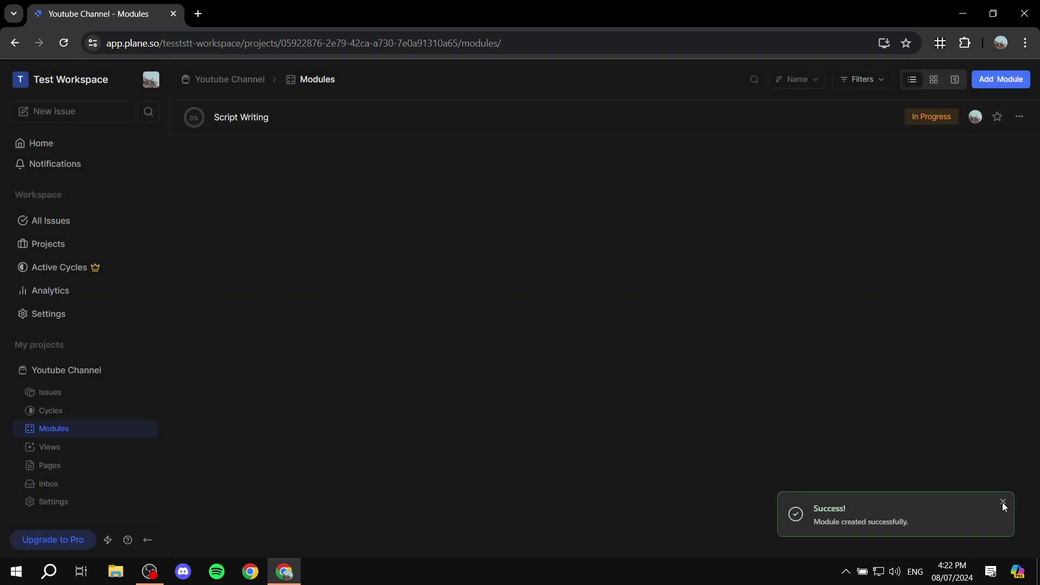
pyautogui.click(1004, 505)
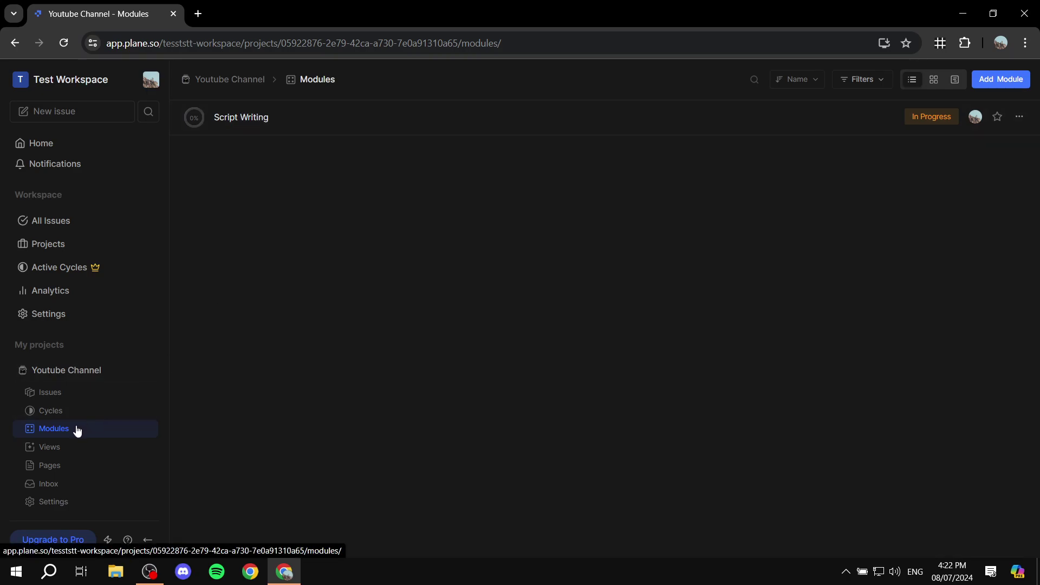
# Step: Create the 'Video editing' module with status In Progress, then return to Issues
pyautogui.click(1011, 82)
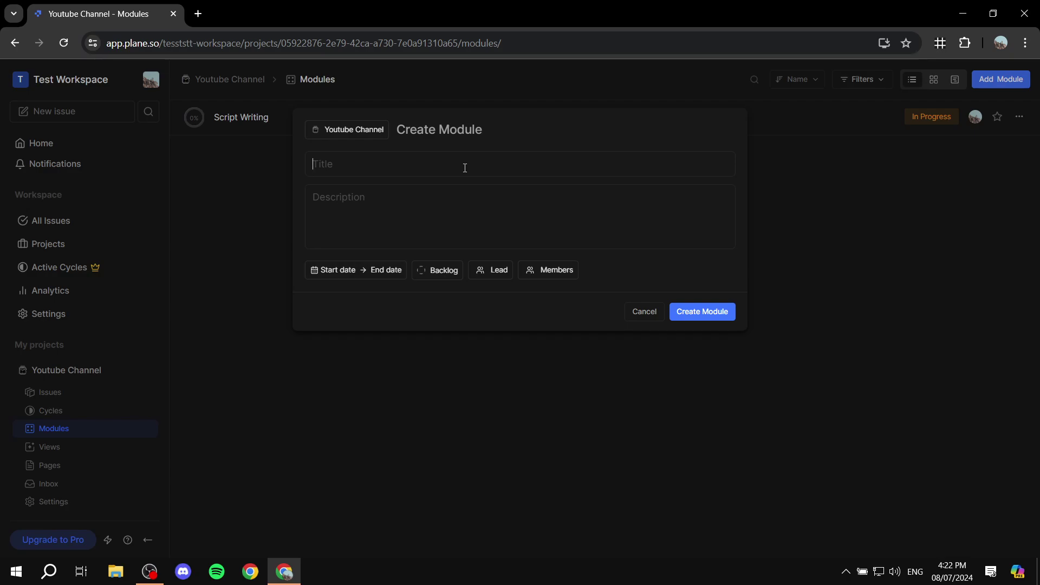
pyautogui.write('Video editing')
pyautogui.click(454, 273)
pyautogui.click(442, 335)
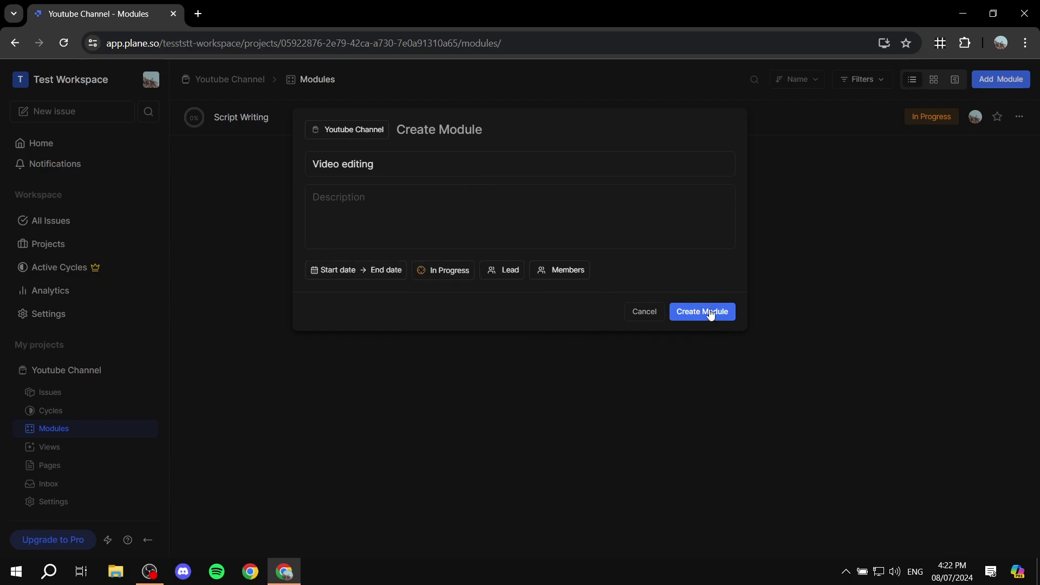
pyautogui.click(711, 314)
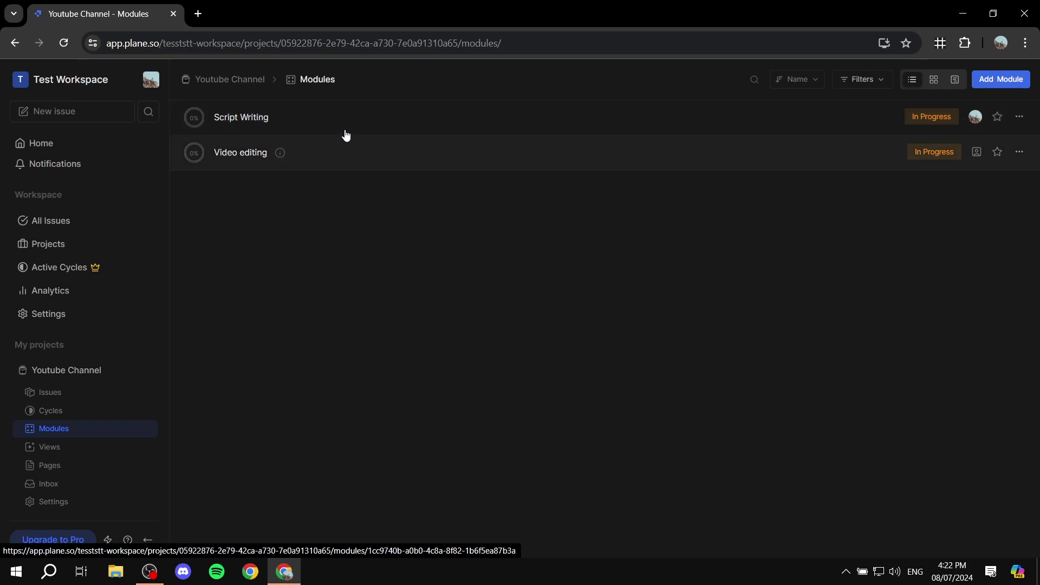
pyautogui.click(74, 393)
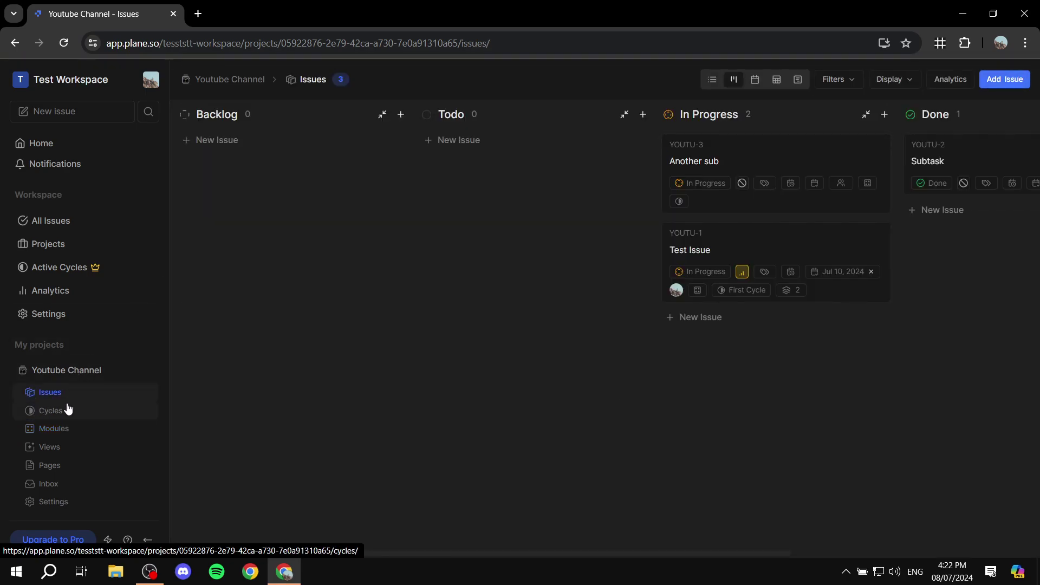
# Step: Assign Another sub to the Script Writing module
pyautogui.click(746, 159)
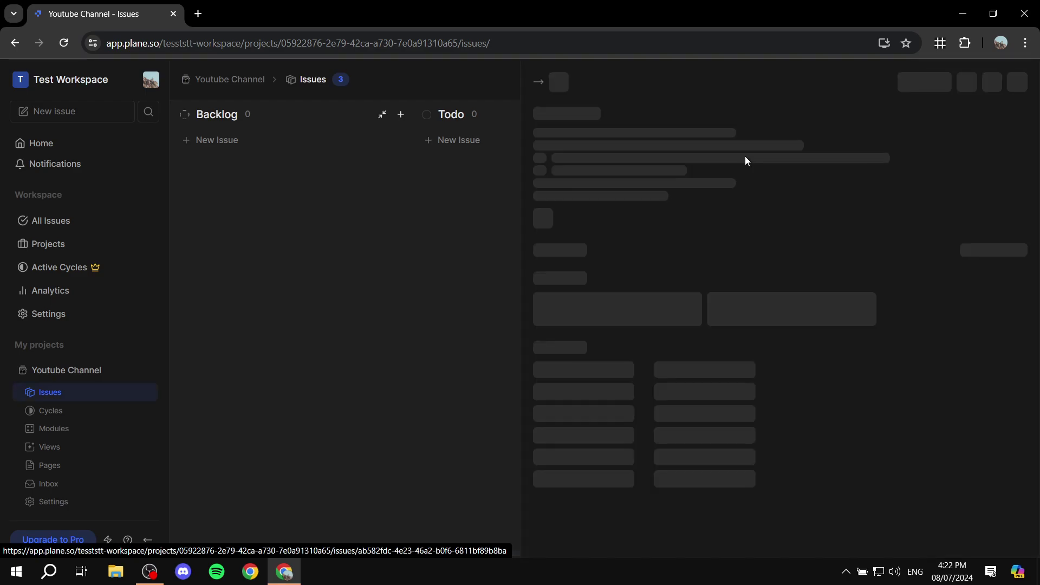
pyautogui.scroll(-5, 791, 357)
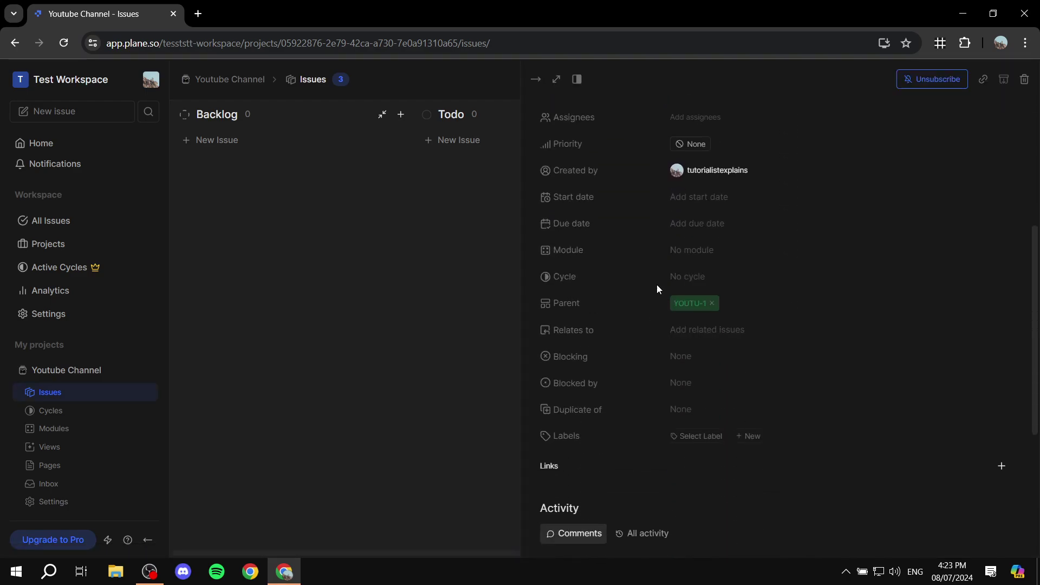
pyautogui.click(697, 251)
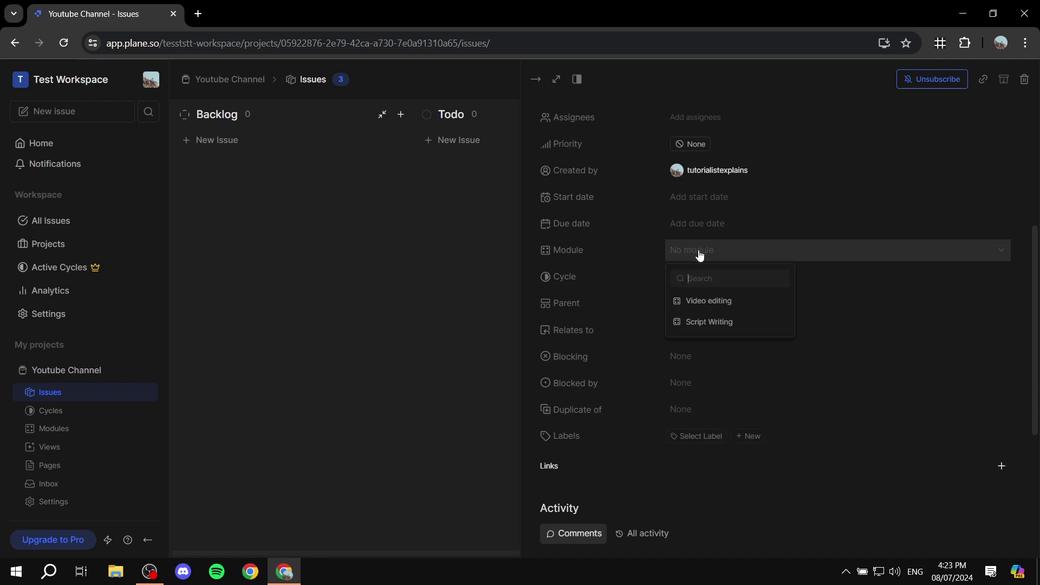
pyautogui.click(729, 323)
pyautogui.click(349, 314)
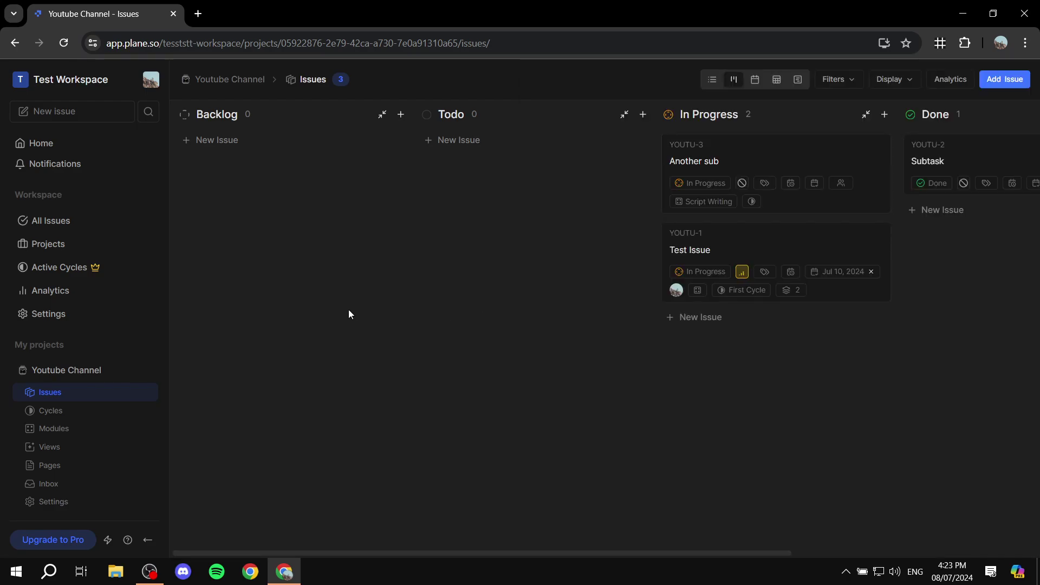
# Step: Mark Another sub as Done and go to the Modules list
pyautogui.click(702, 184)
pyautogui.click(592, 262)
pyautogui.click(700, 184)
pyautogui.click(700, 293)
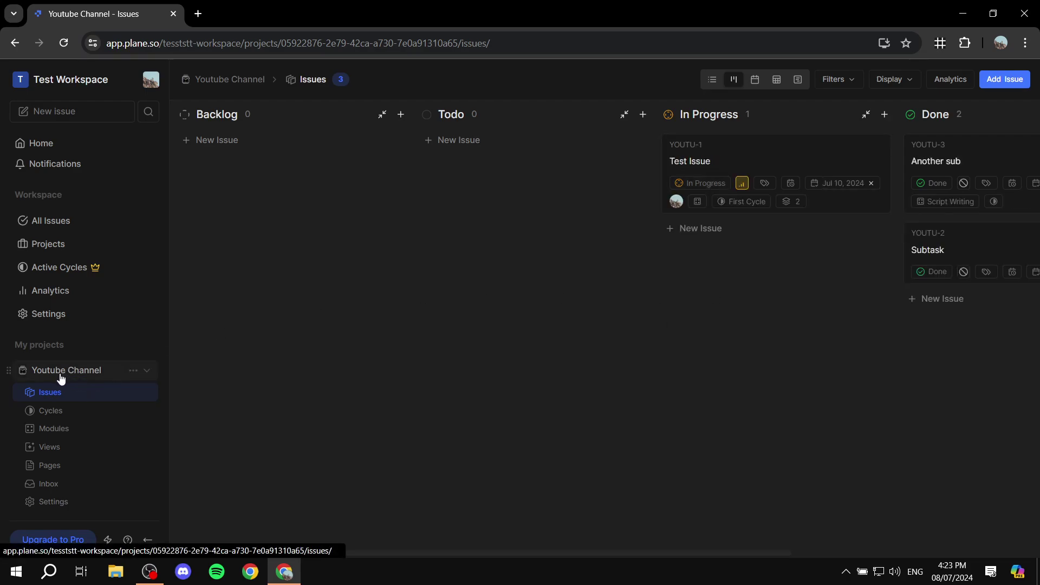
pyautogui.click(50, 429)
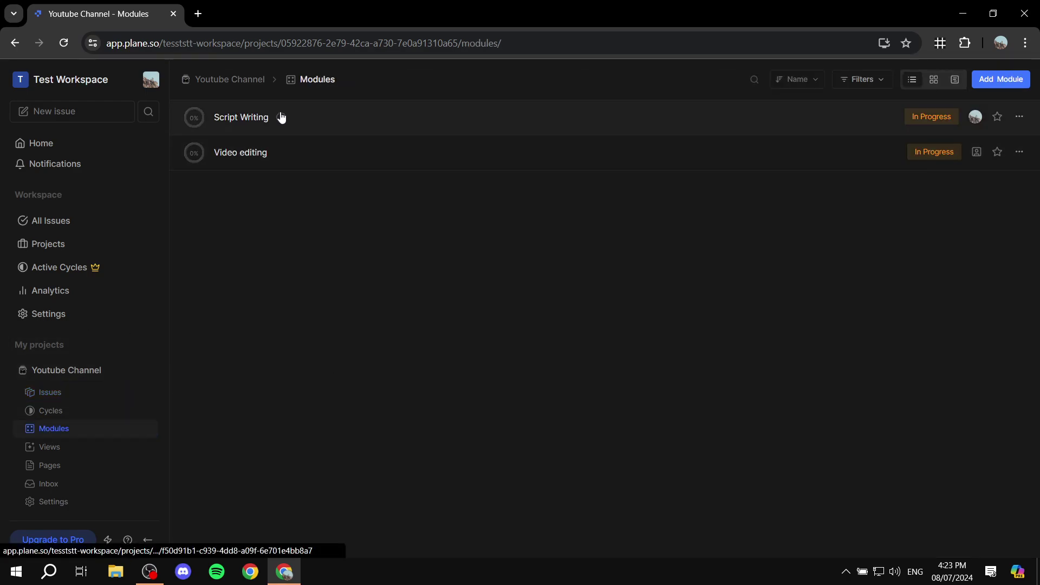
# Step: Open the Script Writing module's issues, then return to the modules list
pyautogui.click(332, 123)
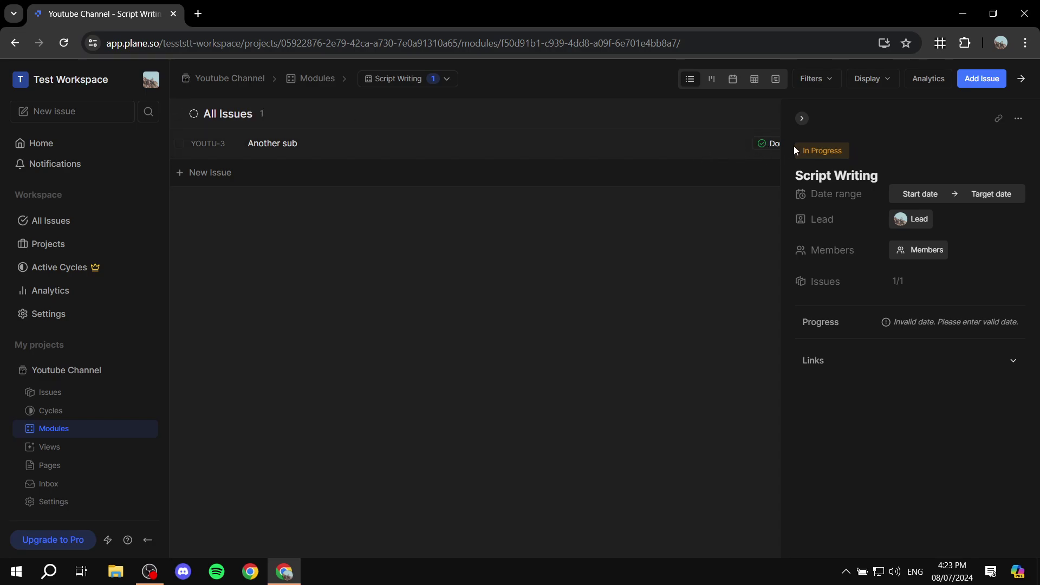
pyautogui.click(802, 118)
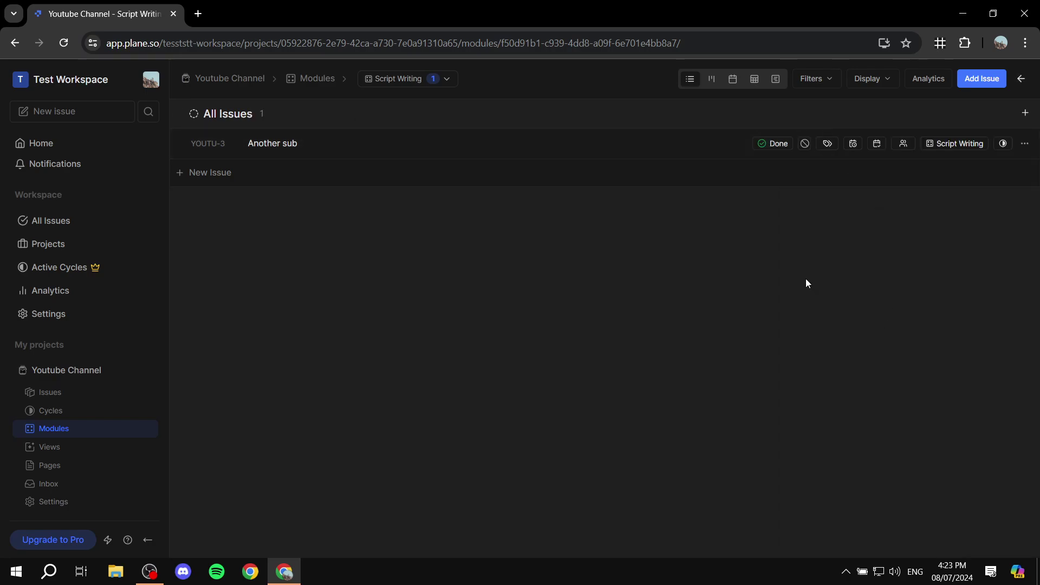
pyautogui.click(318, 81)
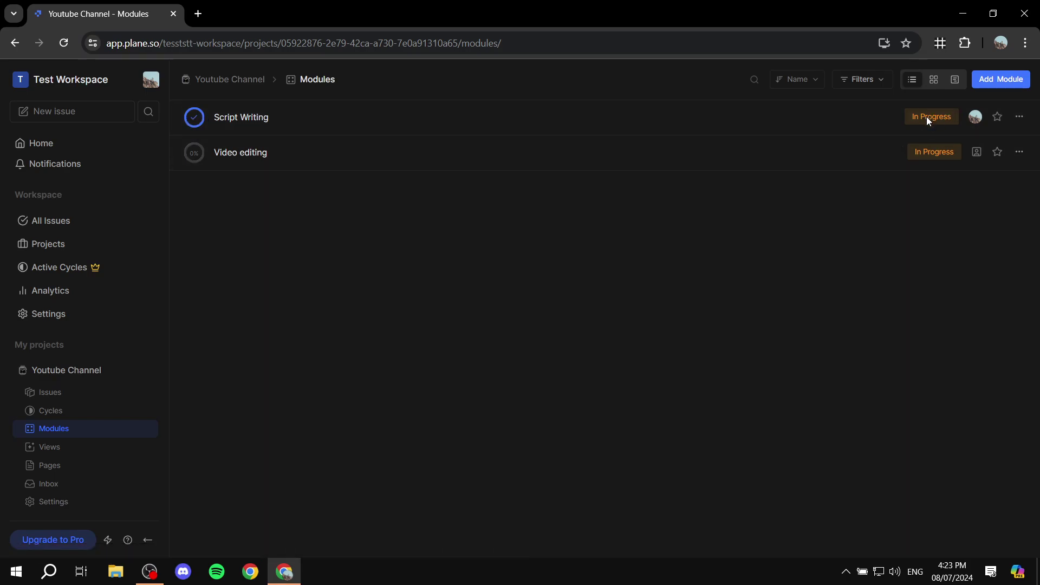
pyautogui.click(1028, 117)
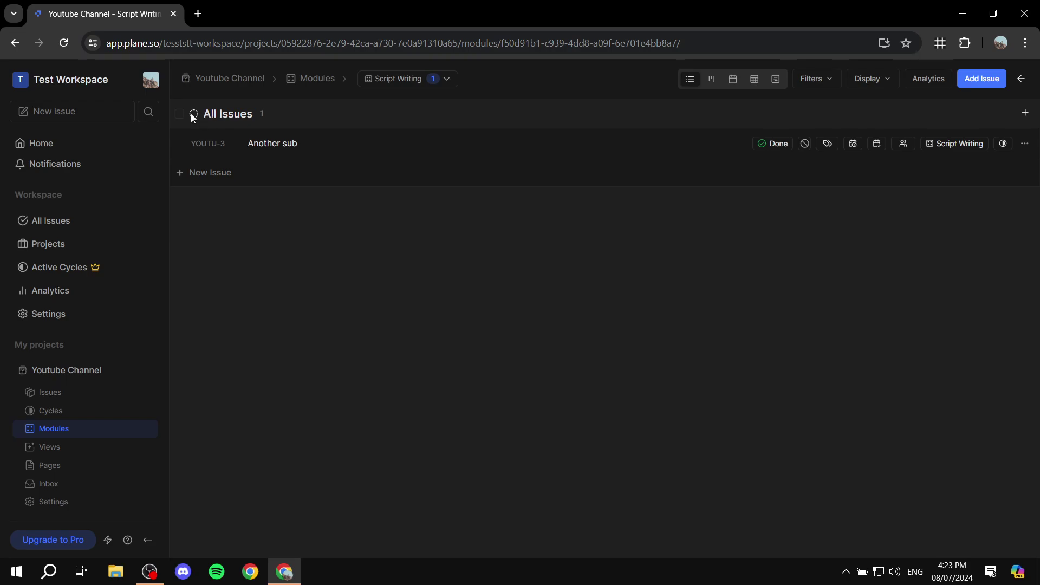
pyautogui.click(180, 115)
pyautogui.click(179, 115)
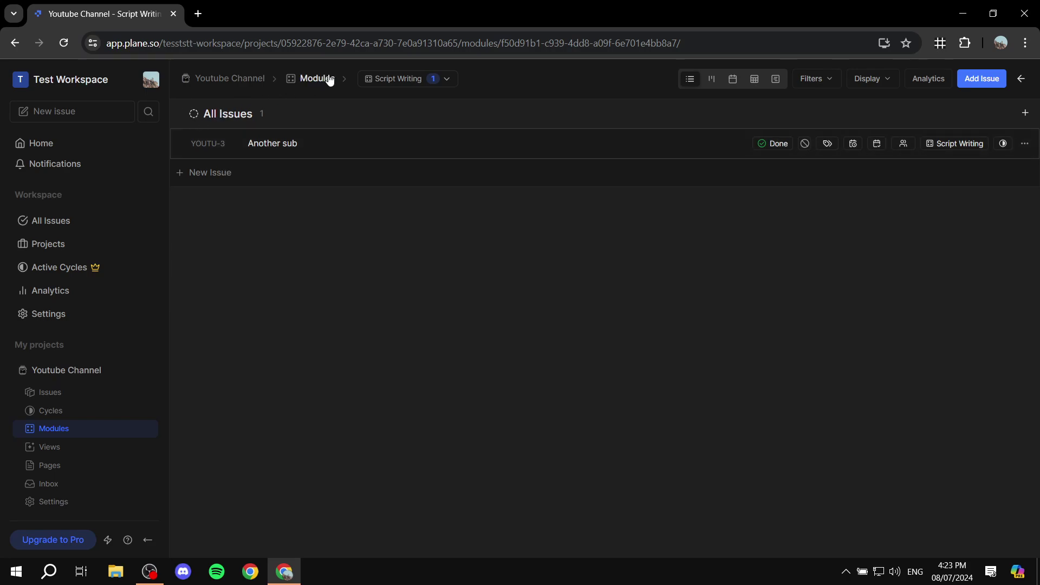
pyautogui.click(443, 81)
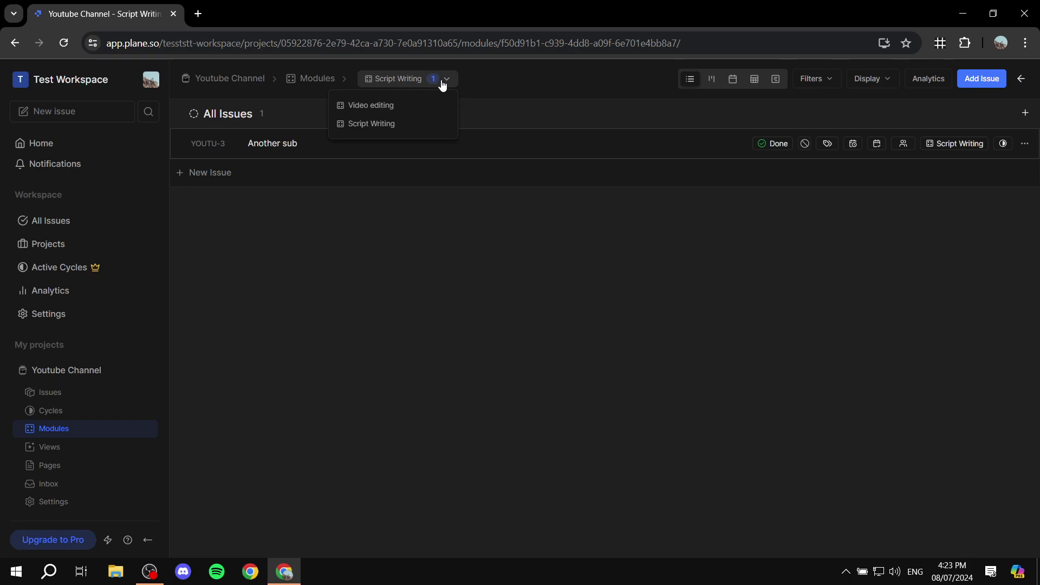
pyautogui.click(328, 80)
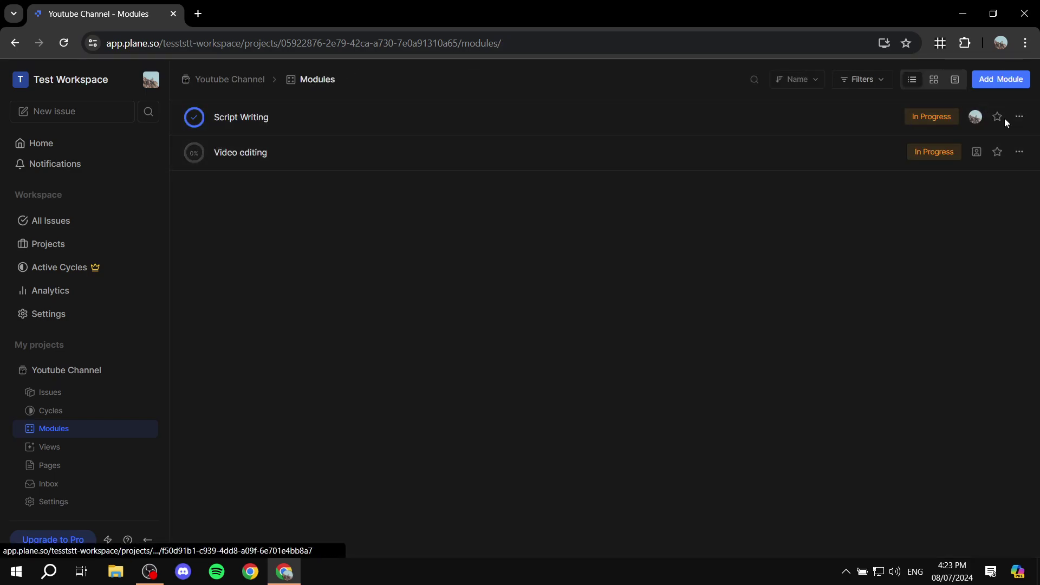
# Step: Edit the Script Writing module to set its status to Completed, then go to Views
pyautogui.click(1019, 117)
pyautogui.click(925, 142)
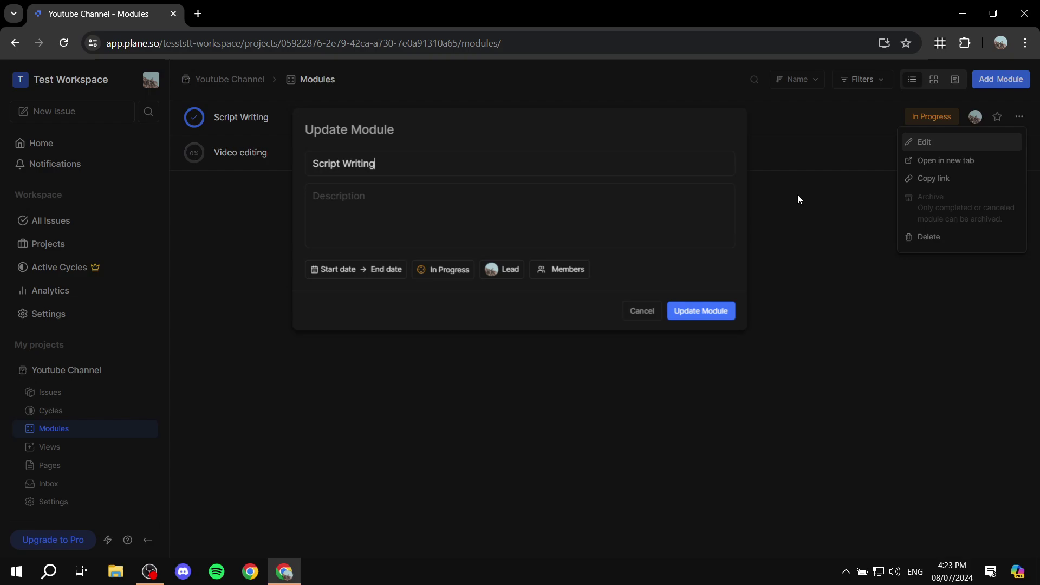
pyautogui.click(445, 269)
pyautogui.click(444, 371)
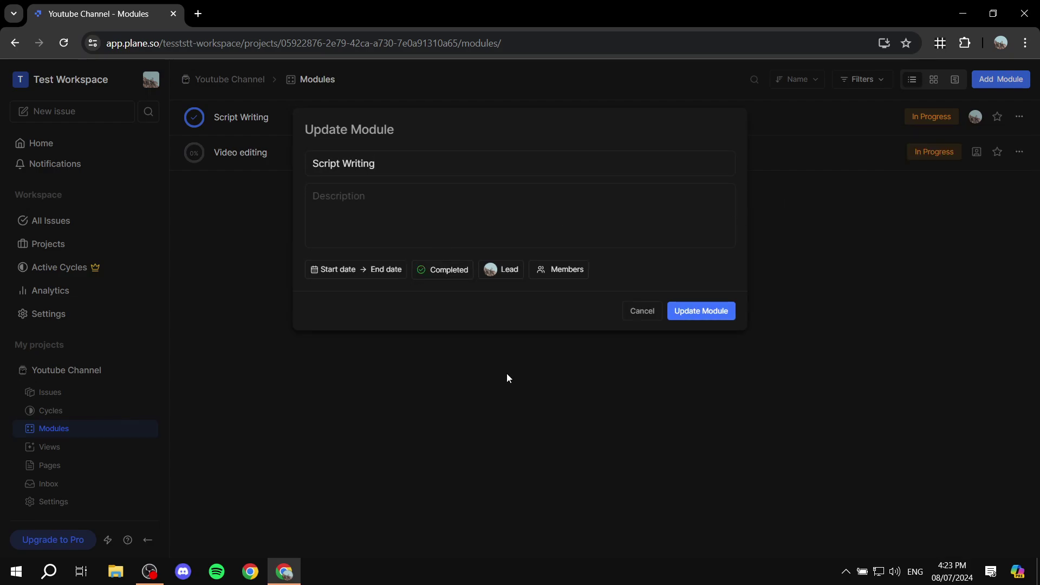
pyautogui.click(726, 315)
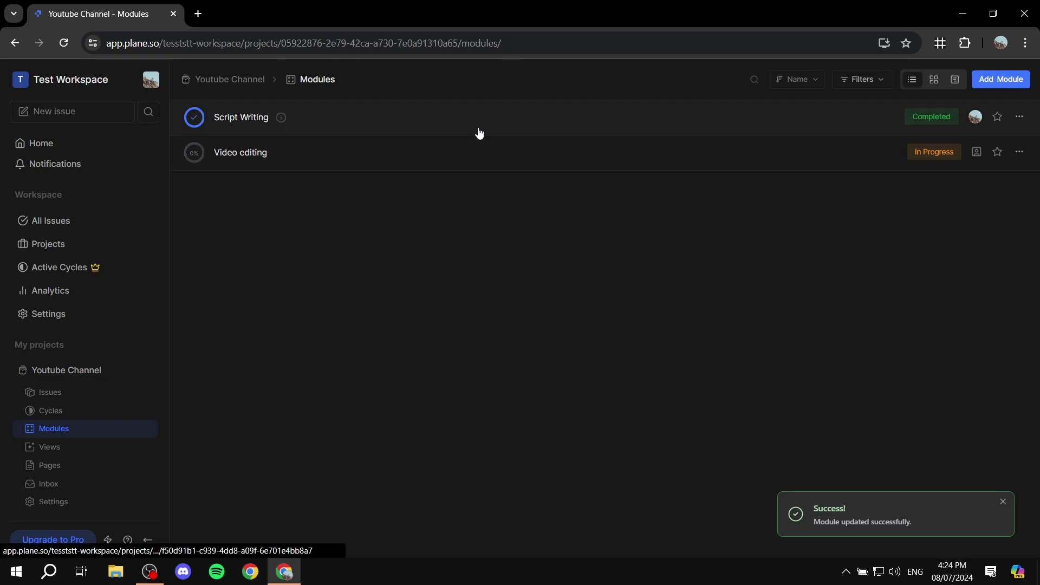
pyautogui.click(60, 448)
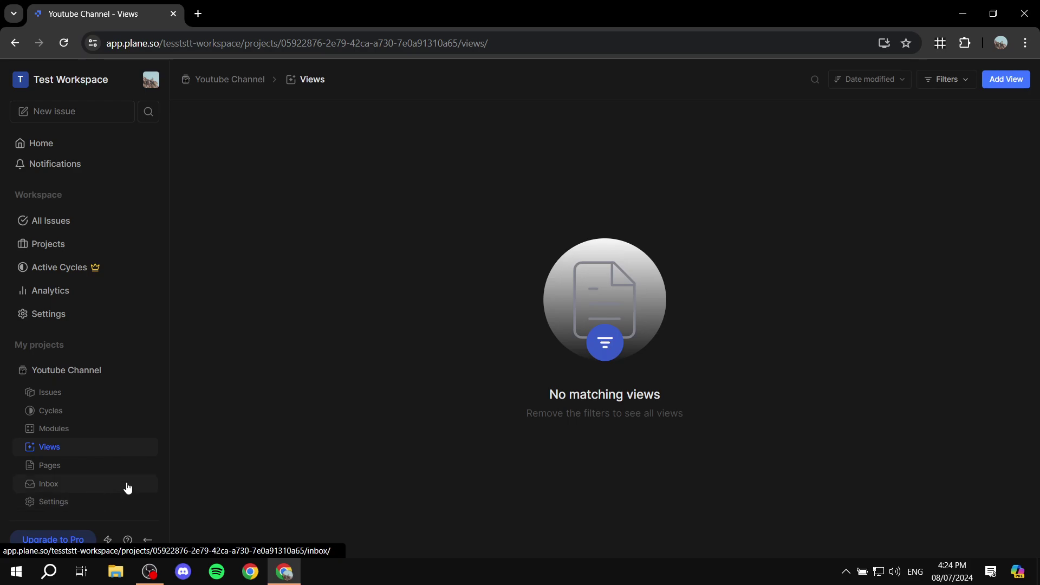
pyautogui.click(72, 396)
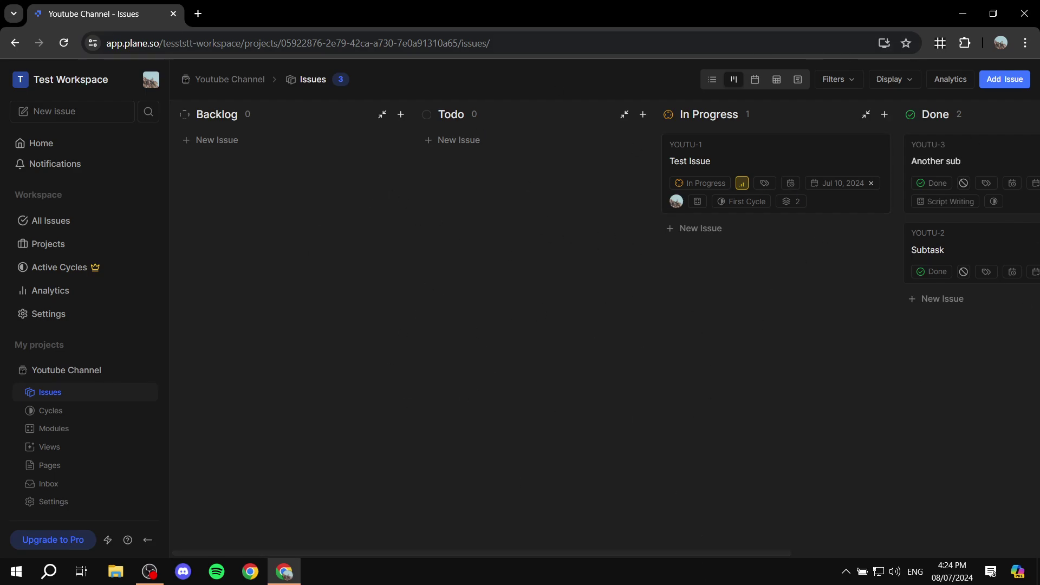
pyautogui.moveTo(601, 554); pyautogui.dragTo(753, 555)
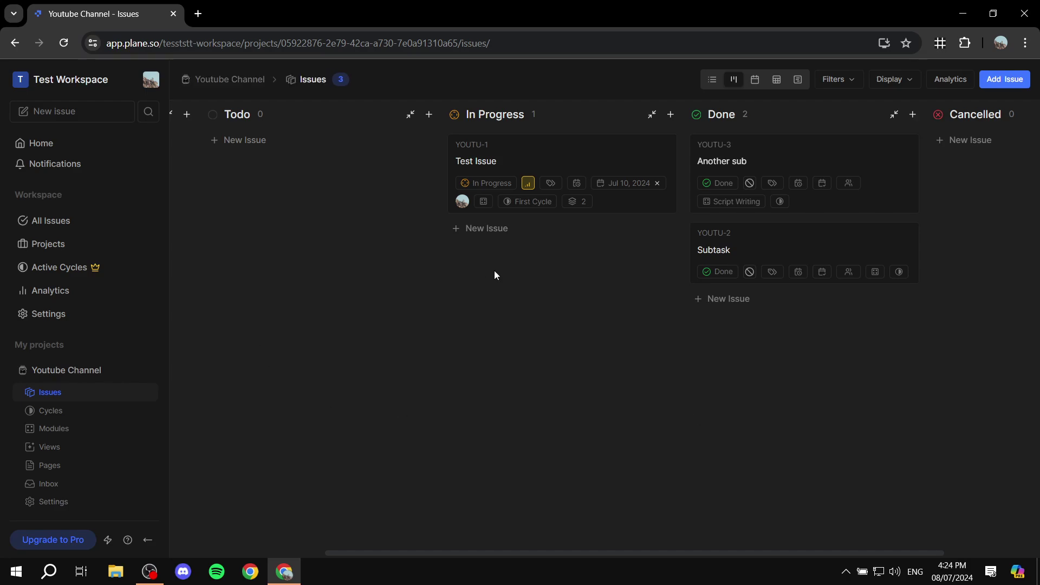
pyautogui.click(121, 449)
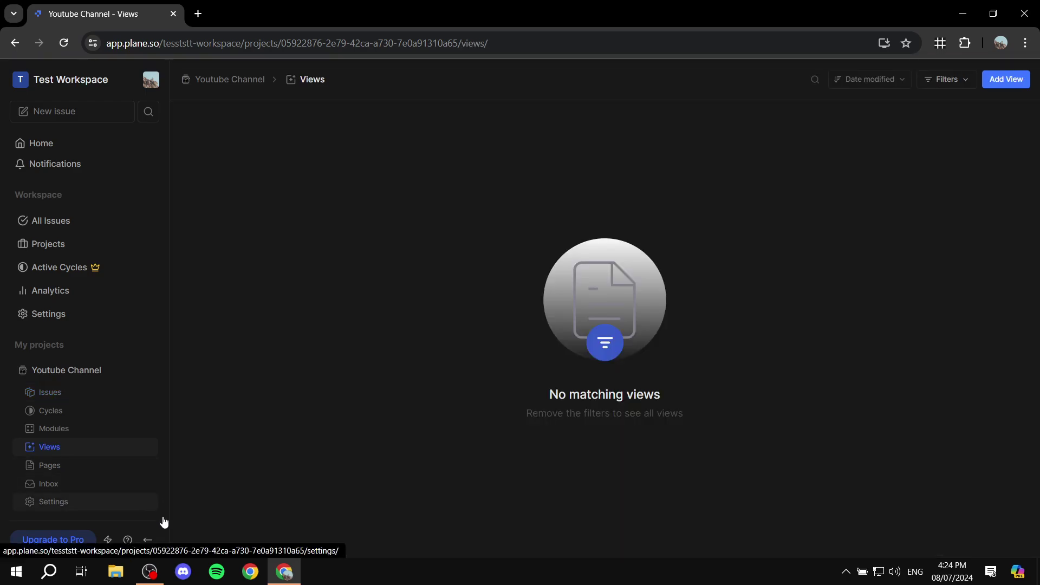
# Step: Create a new view titled 'My personal view'
pyautogui.click(1005, 81)
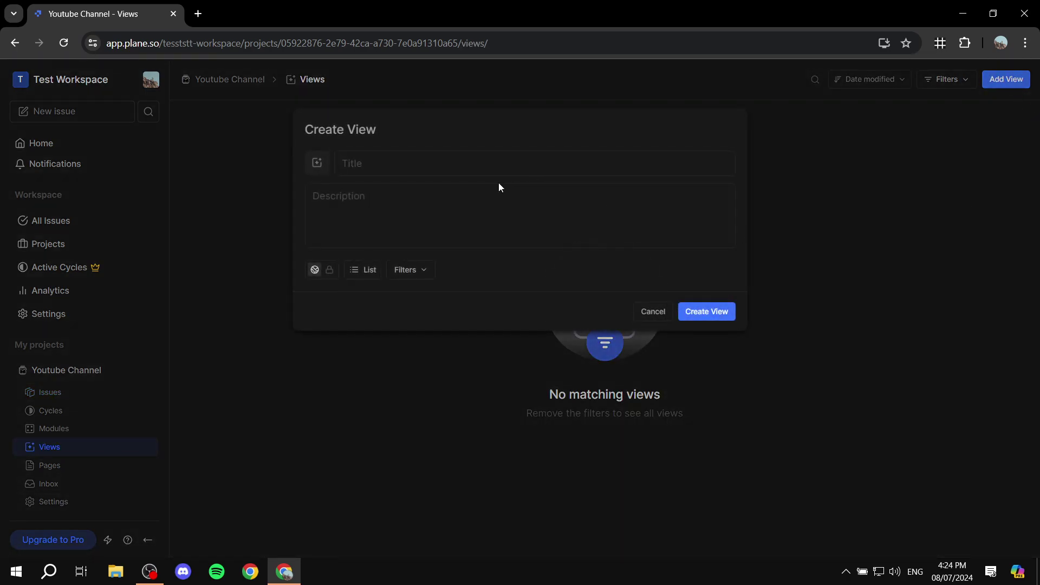
pyautogui.write('My personal view')
pyautogui.click(696, 311)
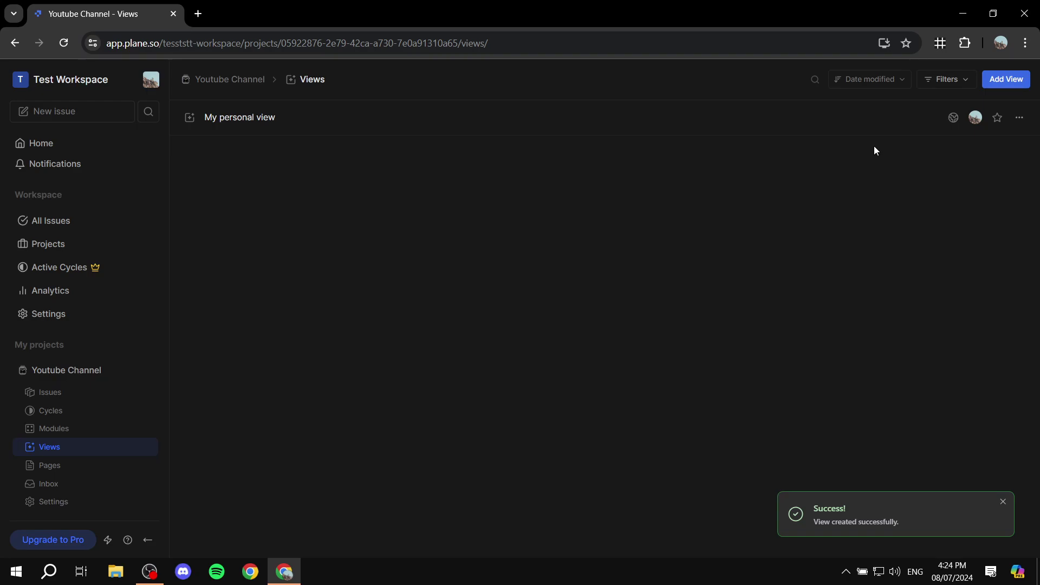
# Step: Try the view-type and creation-date filters, clear them, then open My personal view and go to Pages
pyautogui.click(943, 79)
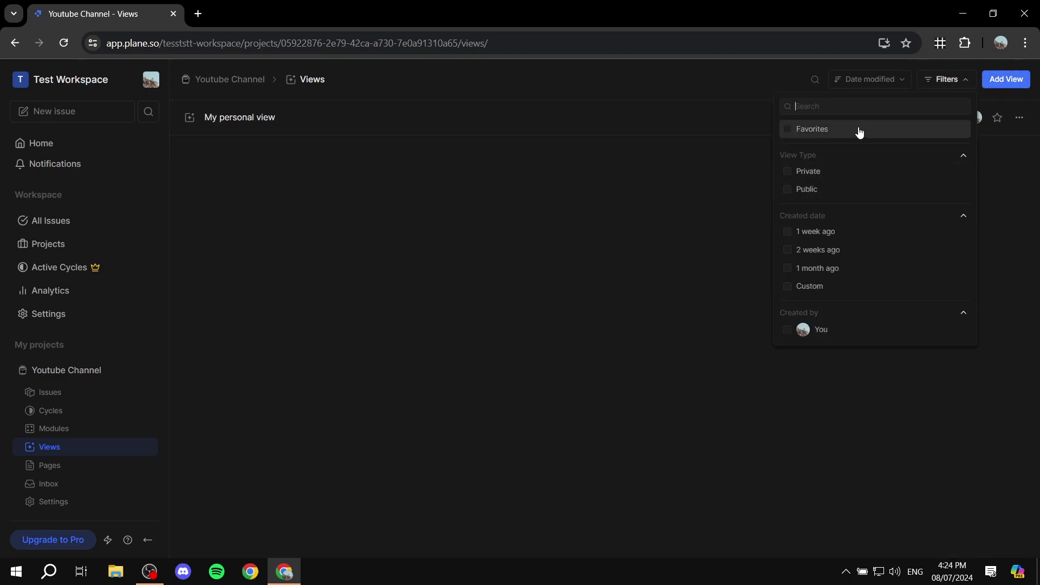
pyautogui.click(828, 190)
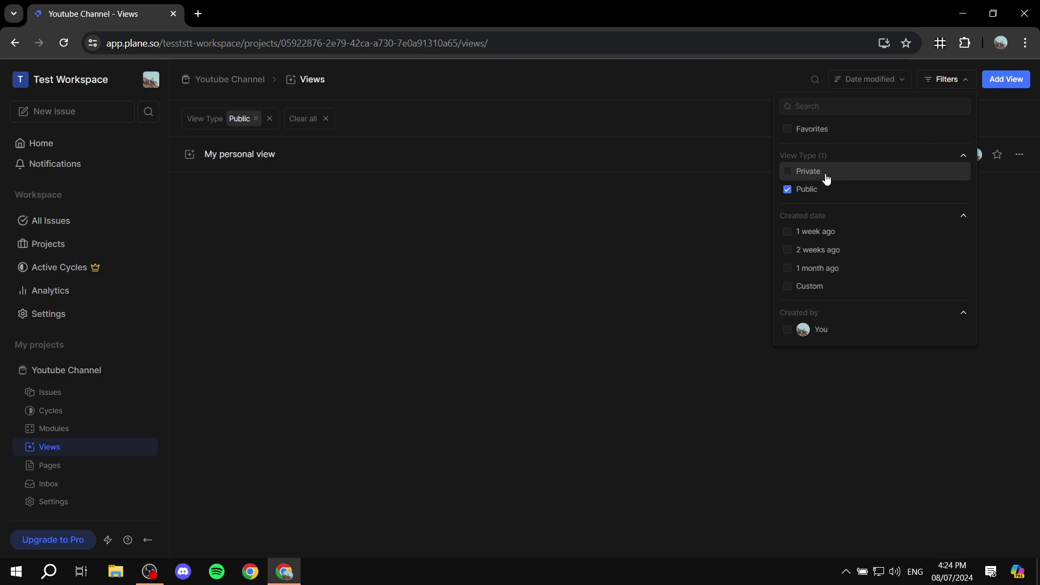
pyautogui.click(827, 172)
pyautogui.click(813, 233)
pyautogui.click(812, 268)
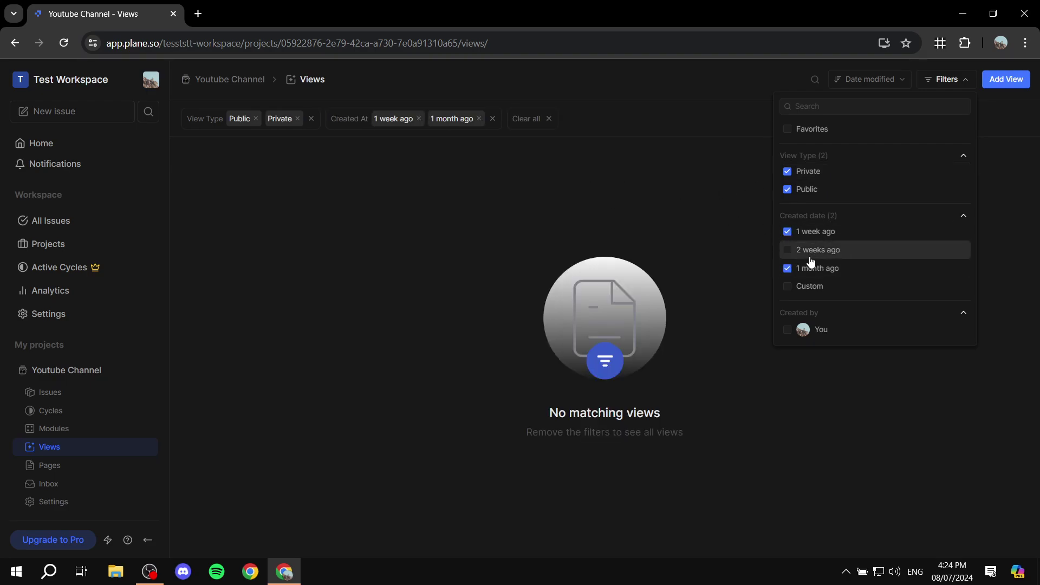
pyautogui.click(811, 253)
pyautogui.click(813, 287)
pyautogui.click(667, 437)
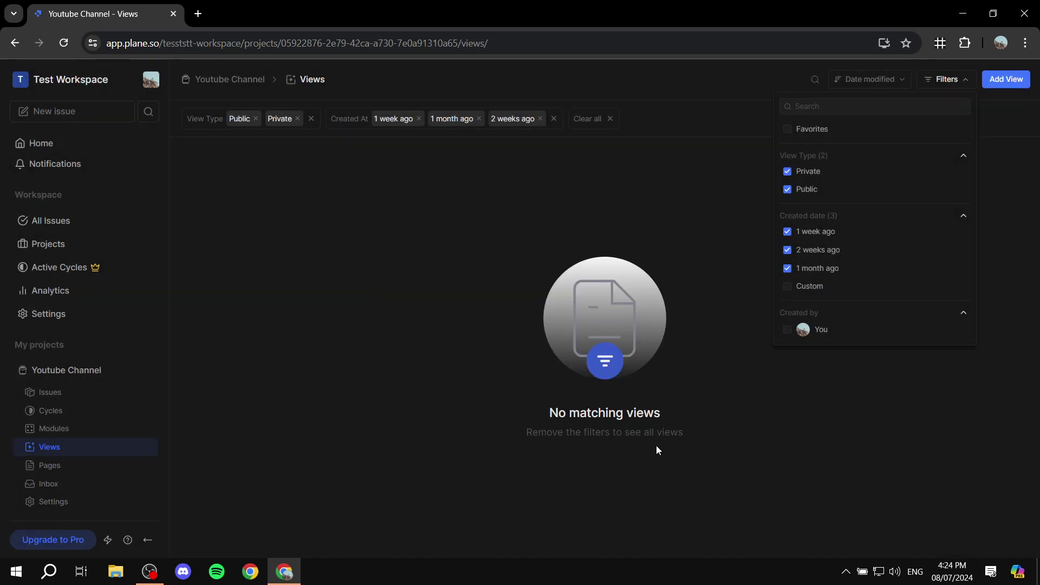
pyautogui.click(829, 268)
pyautogui.click(821, 250)
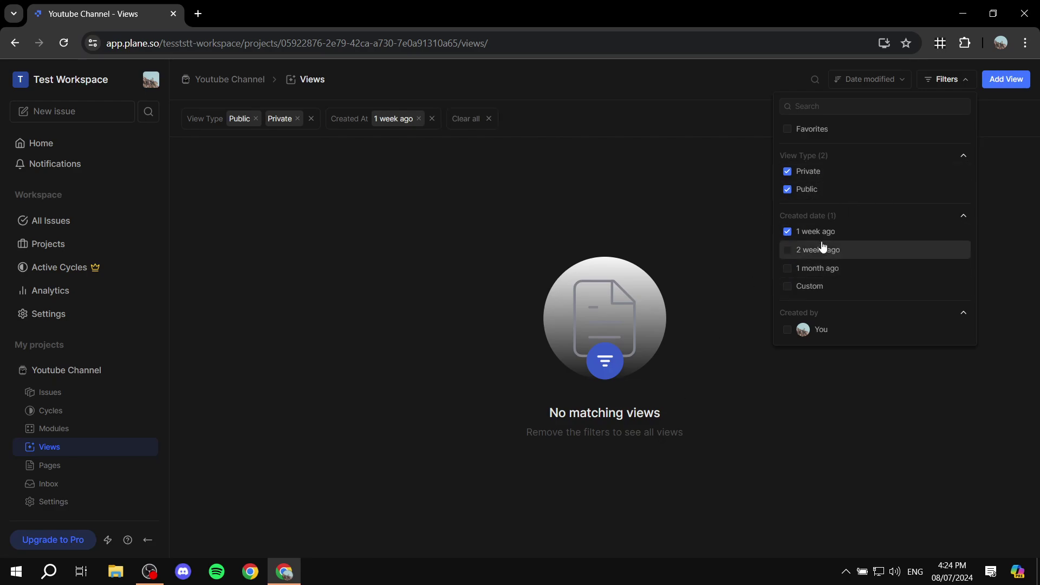
pyautogui.click(815, 232)
pyautogui.click(808, 173)
pyautogui.click(807, 189)
pyautogui.click(712, 177)
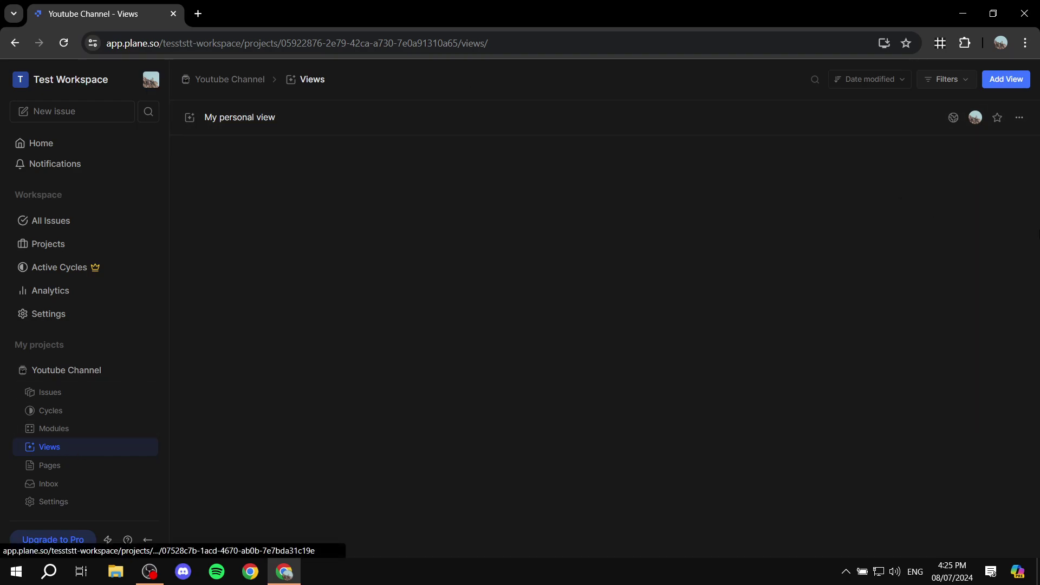
pyautogui.click(737, 127)
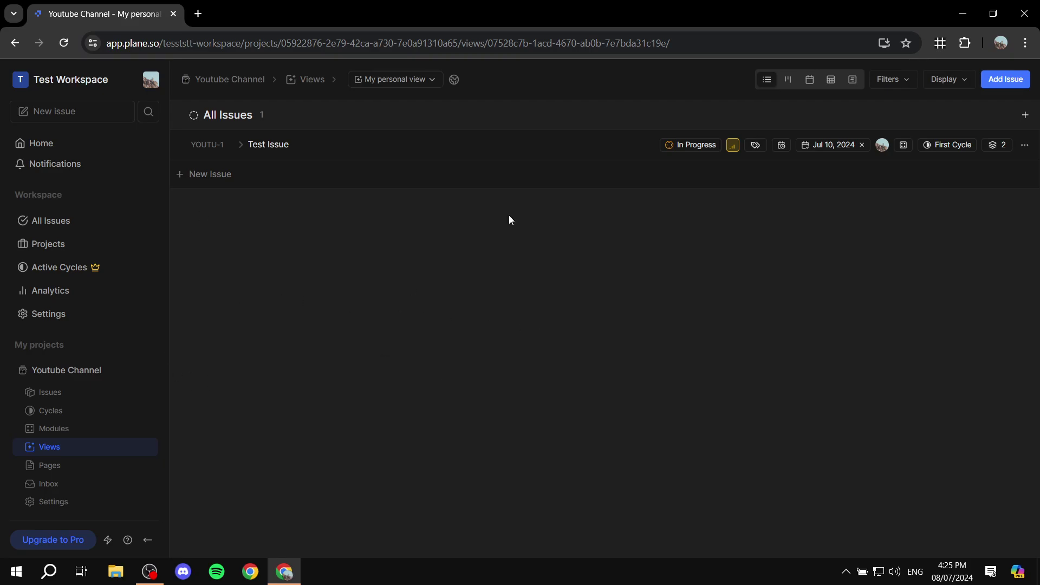
pyautogui.click(76, 465)
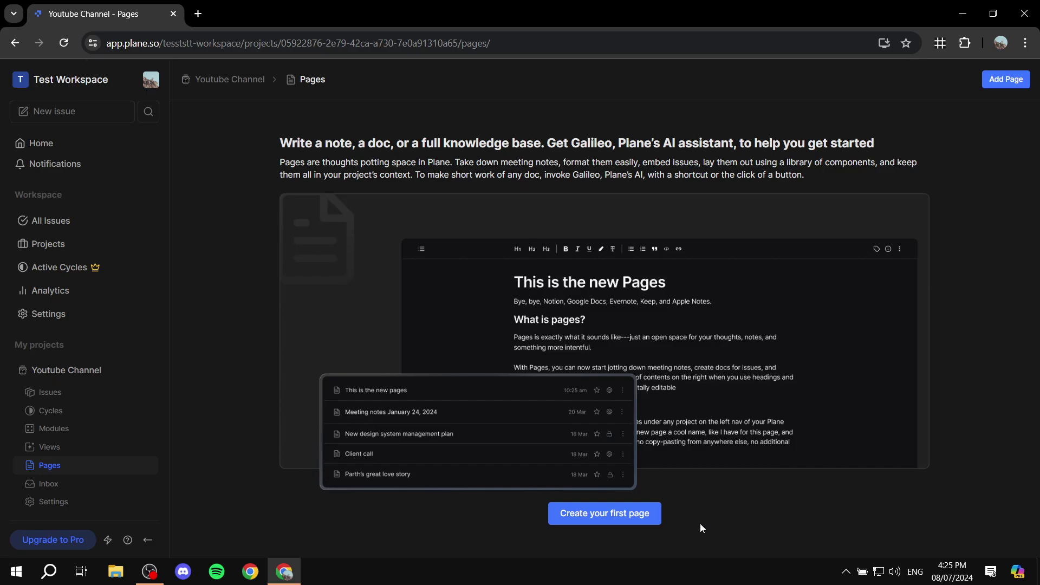
# Step: Create the project's first page titled 'Test' with Public access
pyautogui.click(650, 515)
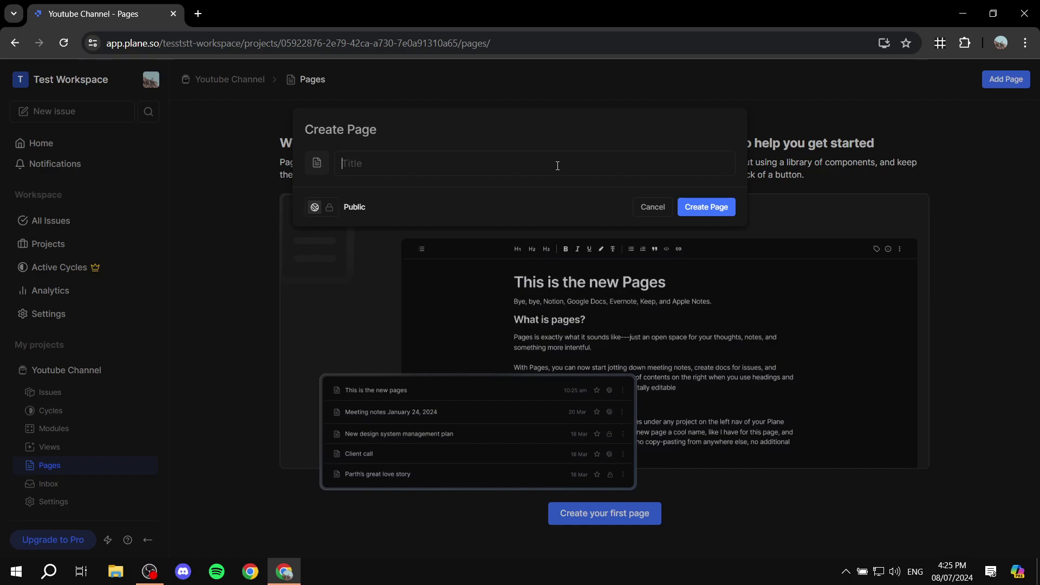
pyautogui.write('Test')
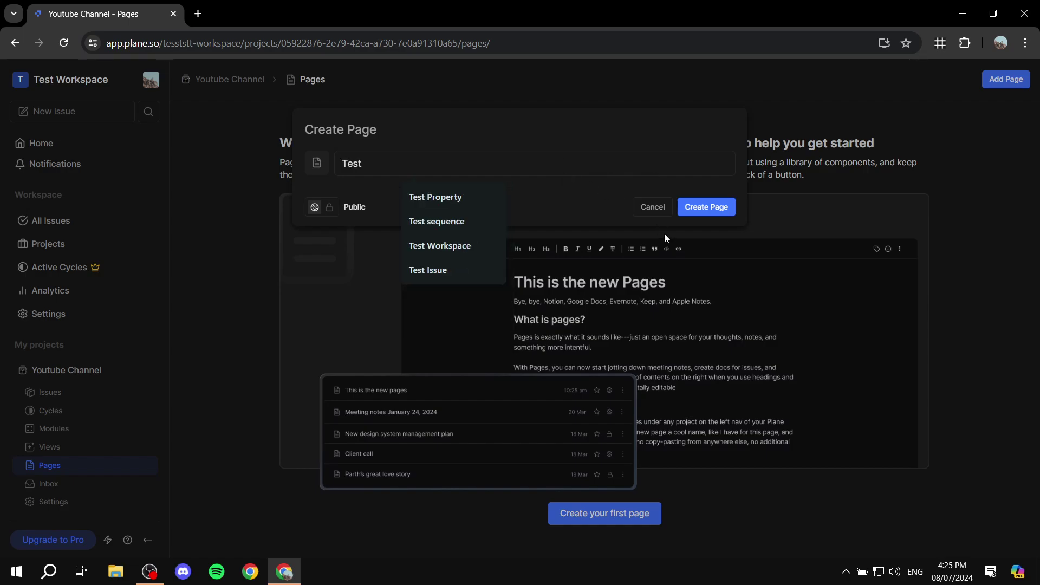
pyautogui.click(330, 209)
pyautogui.click(317, 210)
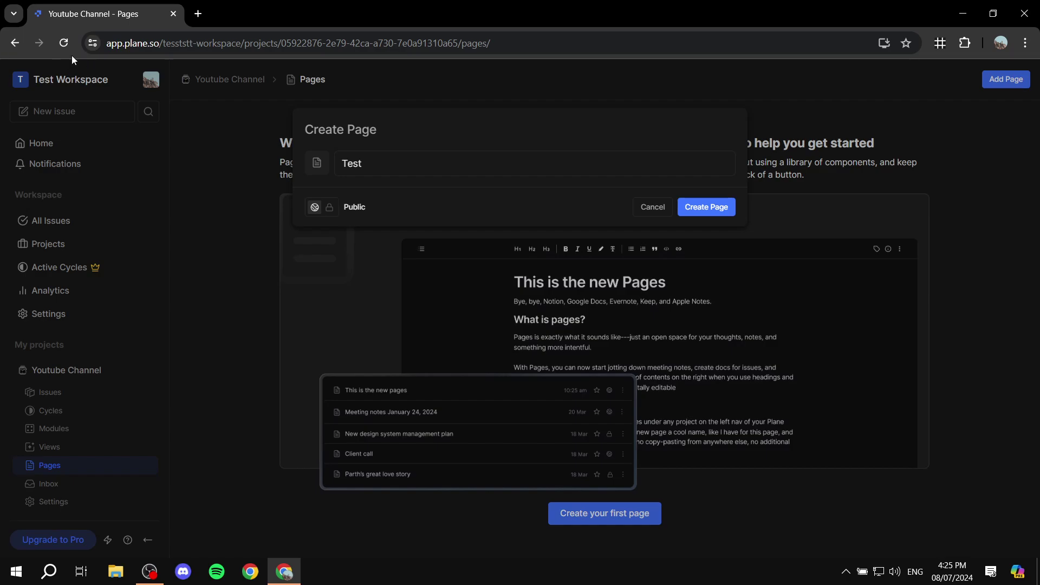
pyautogui.click(711, 207)
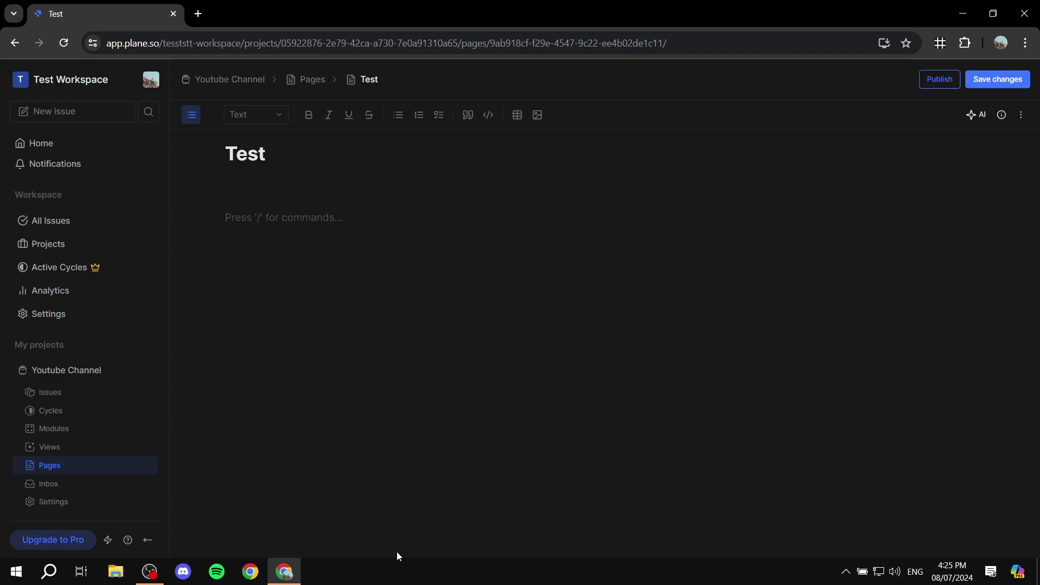
# Step: Insert a 3x3 table into the Test page body using the / command menu
pyautogui.click(323, 224)
pyautogui.write('/')
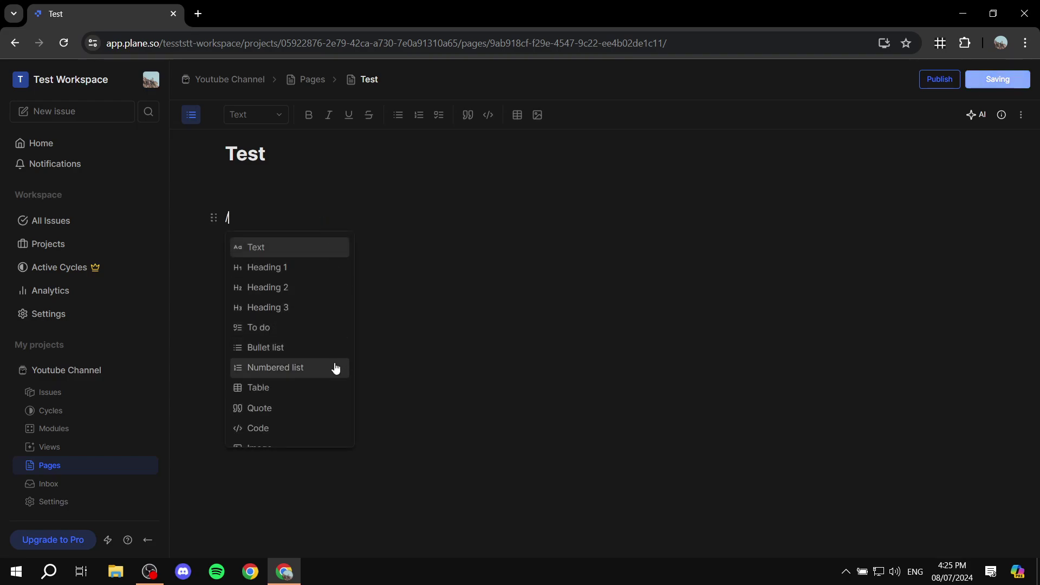
pyautogui.click(303, 385)
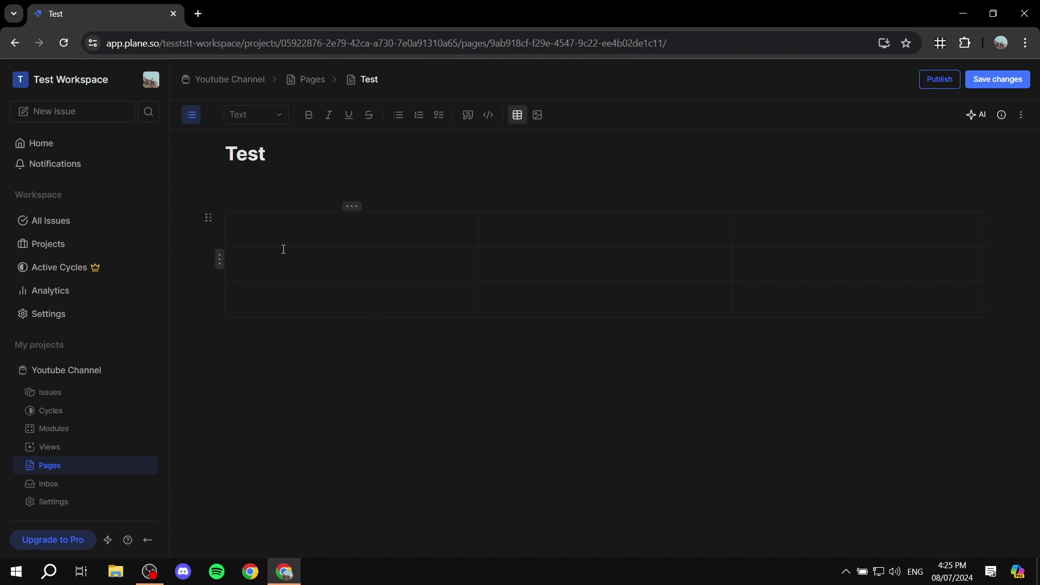
# Step: Add a bold 'WILL BE' line below the table, then return to Issues
pyautogui.click(426, 382)
pyautogui.write('/')
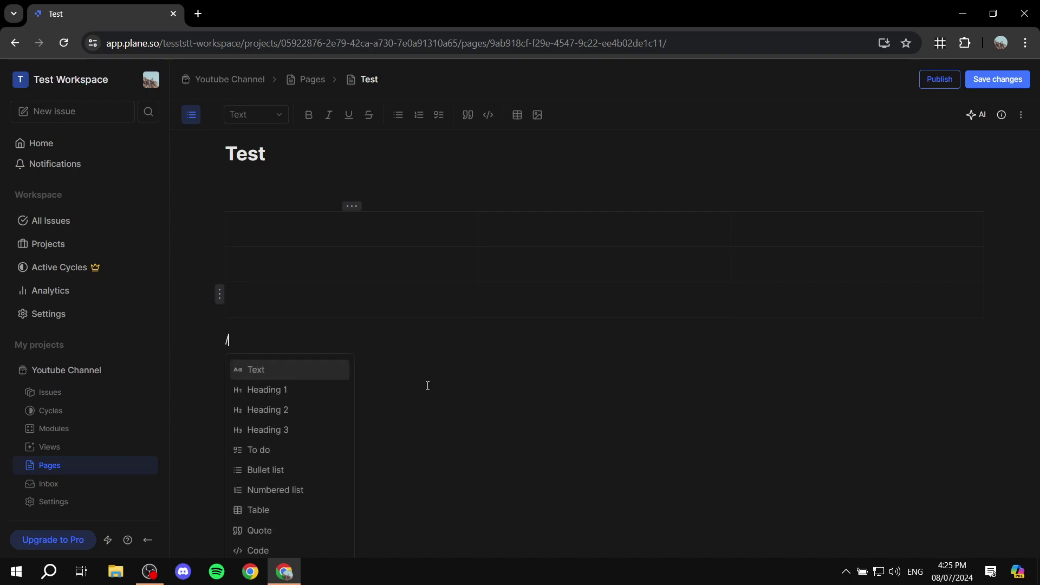
pyautogui.click(415, 365)
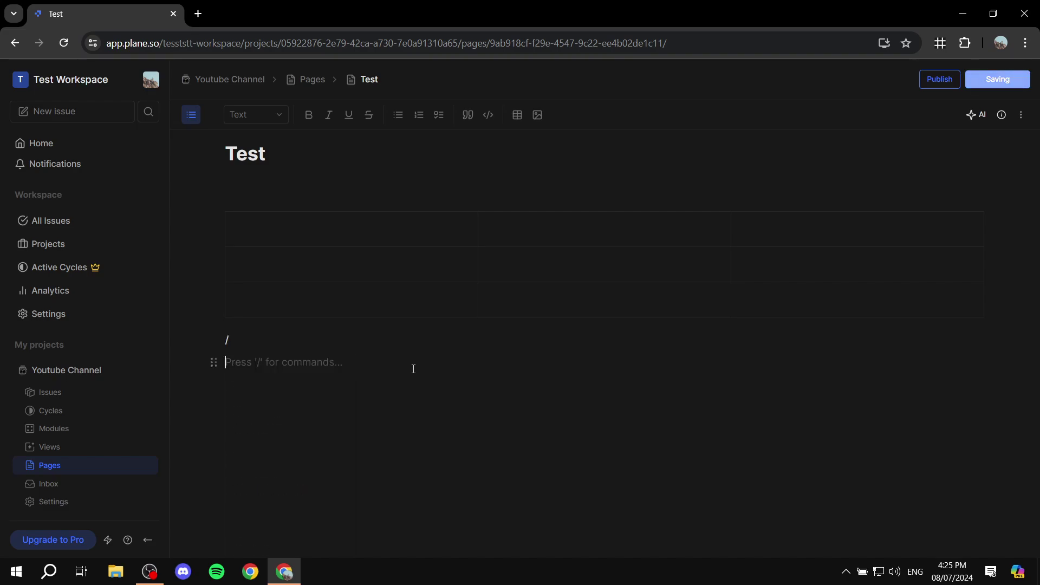
pyautogui.write('wILL BE')
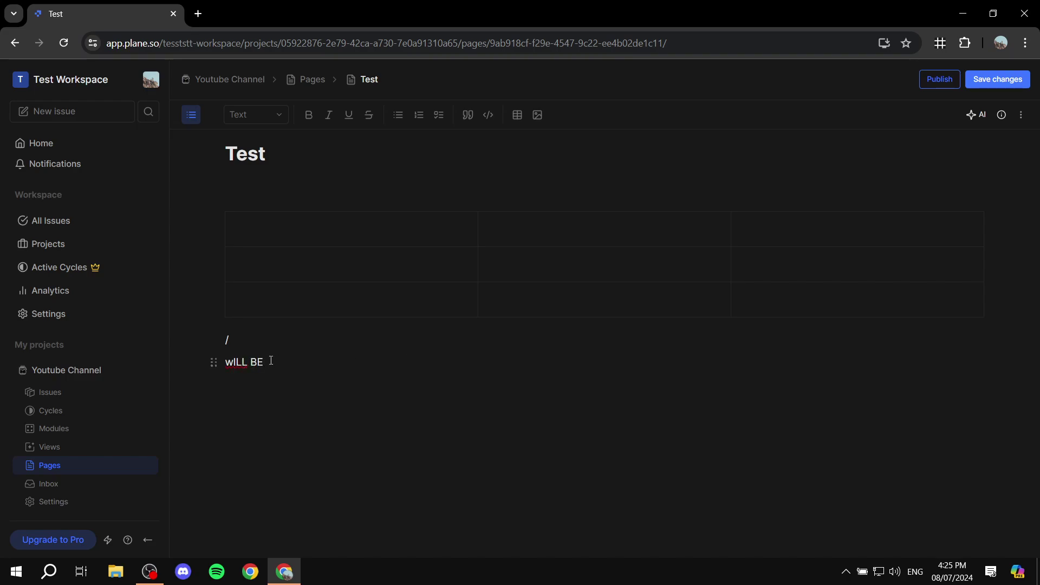
pyautogui.click(236, 359)
pyautogui.press('BackSpace')
pyautogui.write('W')
pyautogui.moveTo(268, 362); pyautogui.dragTo(174, 358)
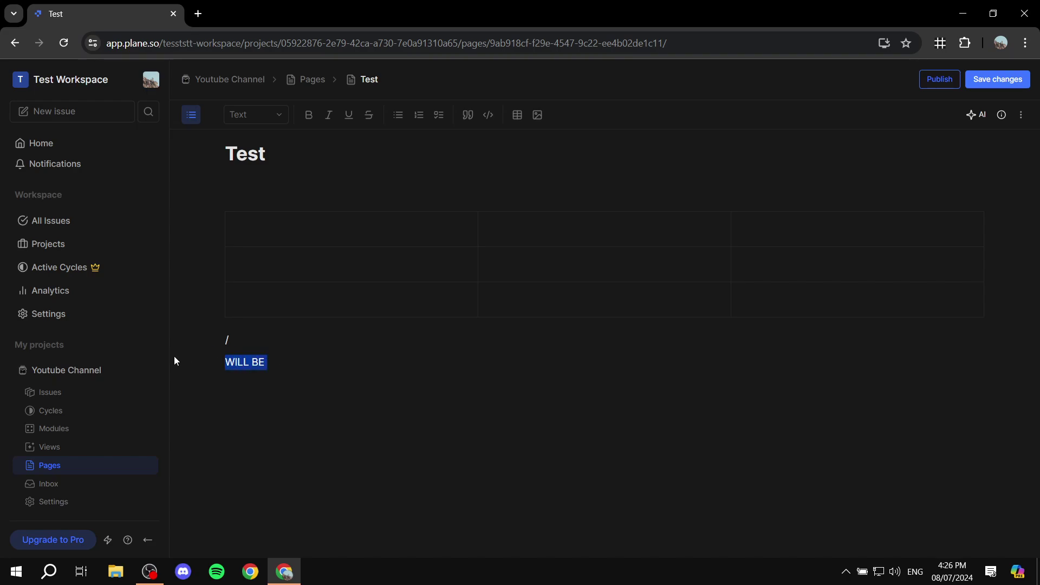
pyautogui.click(310, 116)
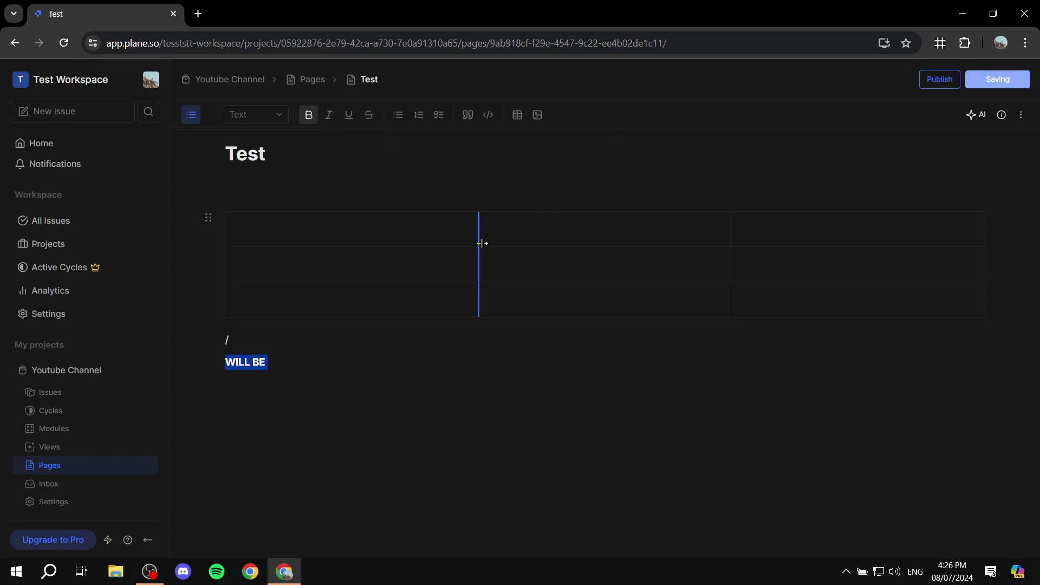
pyautogui.click(497, 354)
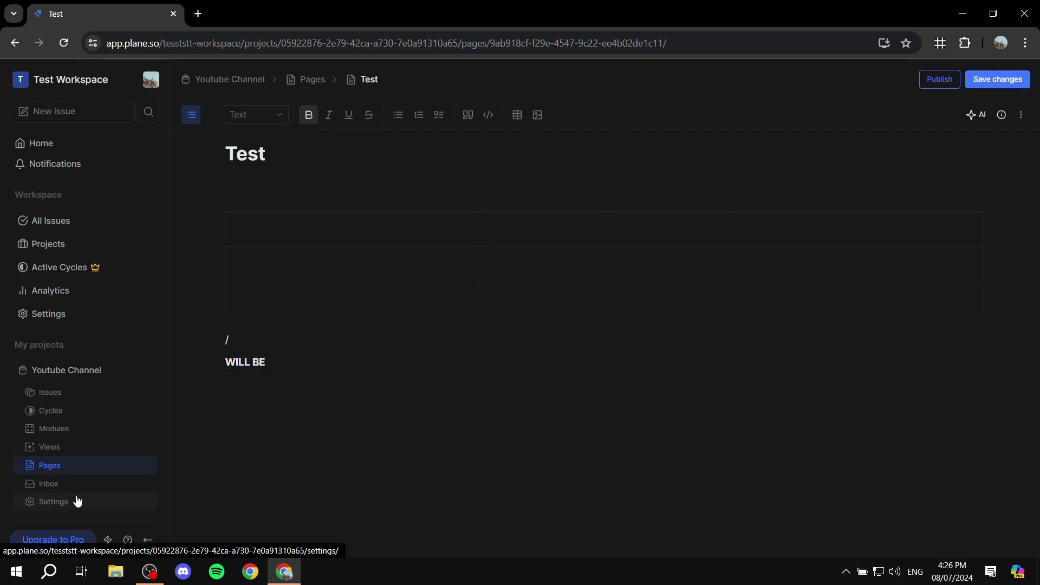
pyautogui.click(72, 394)
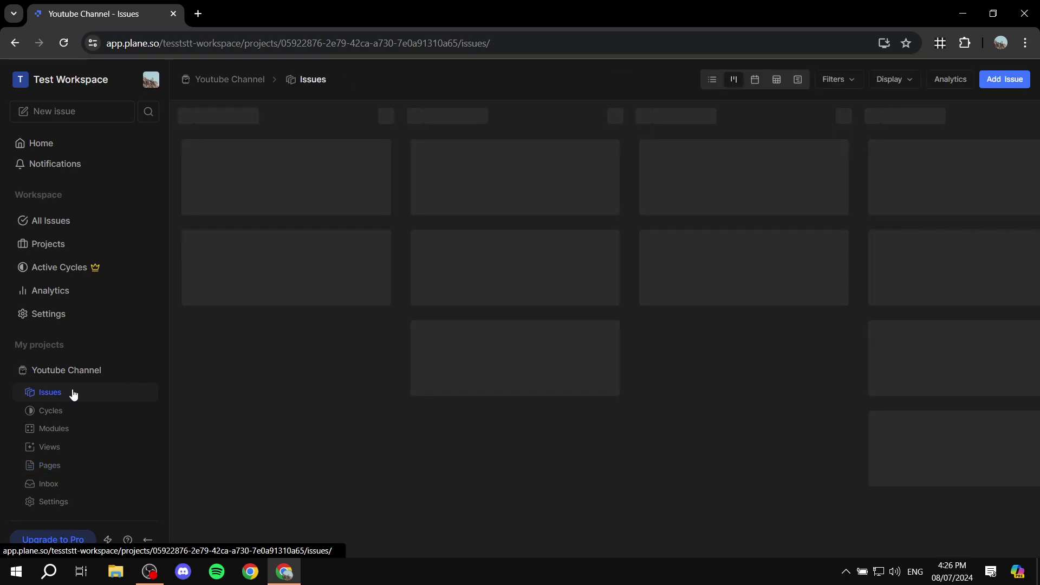